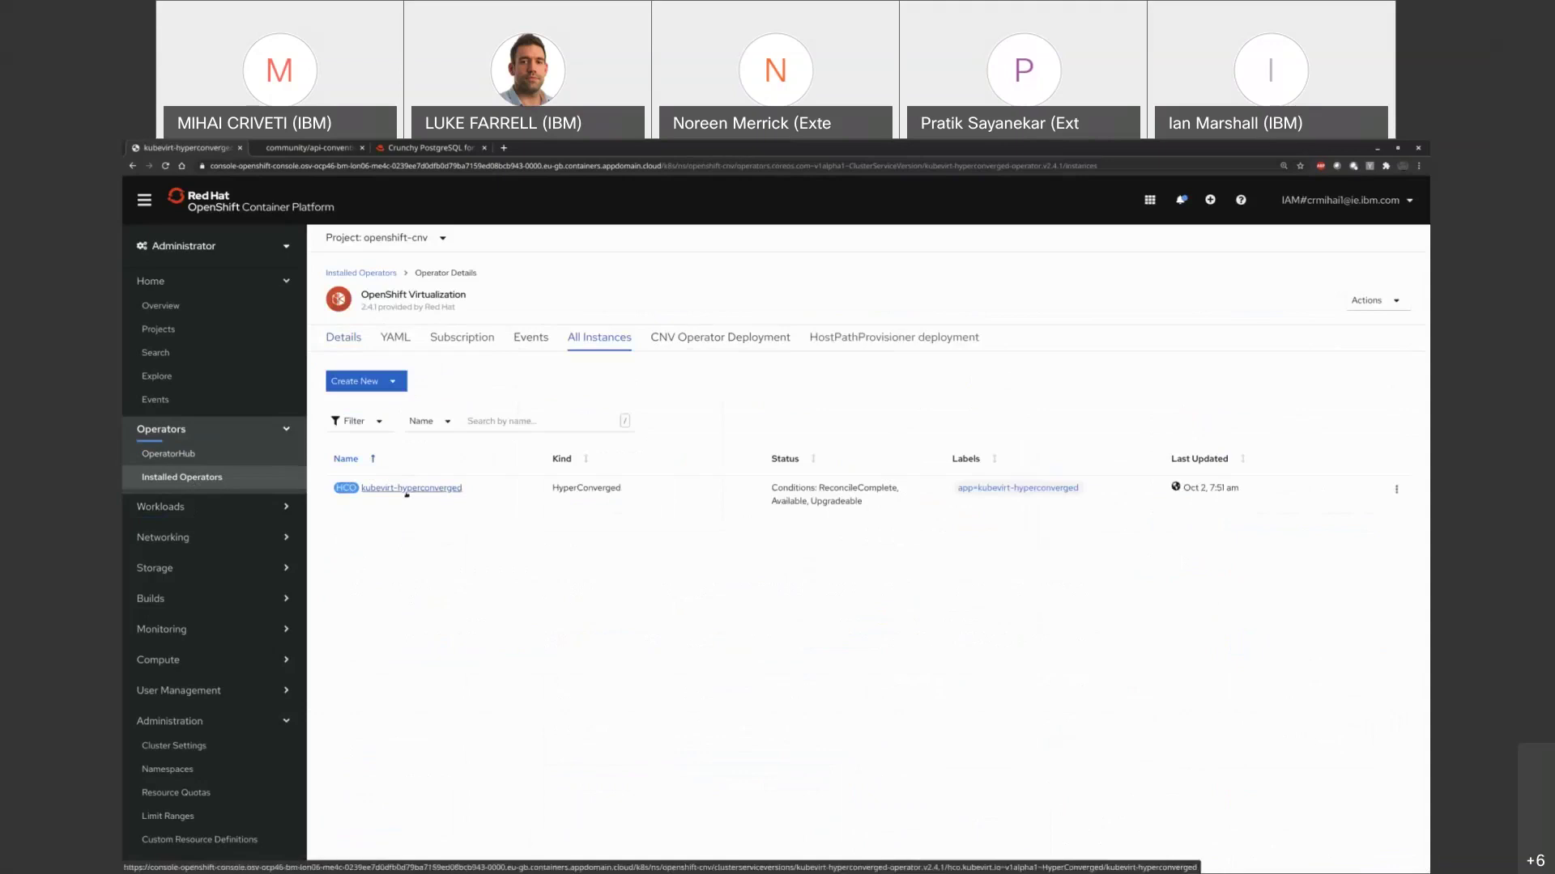
View the pods in the openshift-cnv project and open the console of the rhel82 virtual machine
{"action": "left_click", "coordinate": [161, 506]}
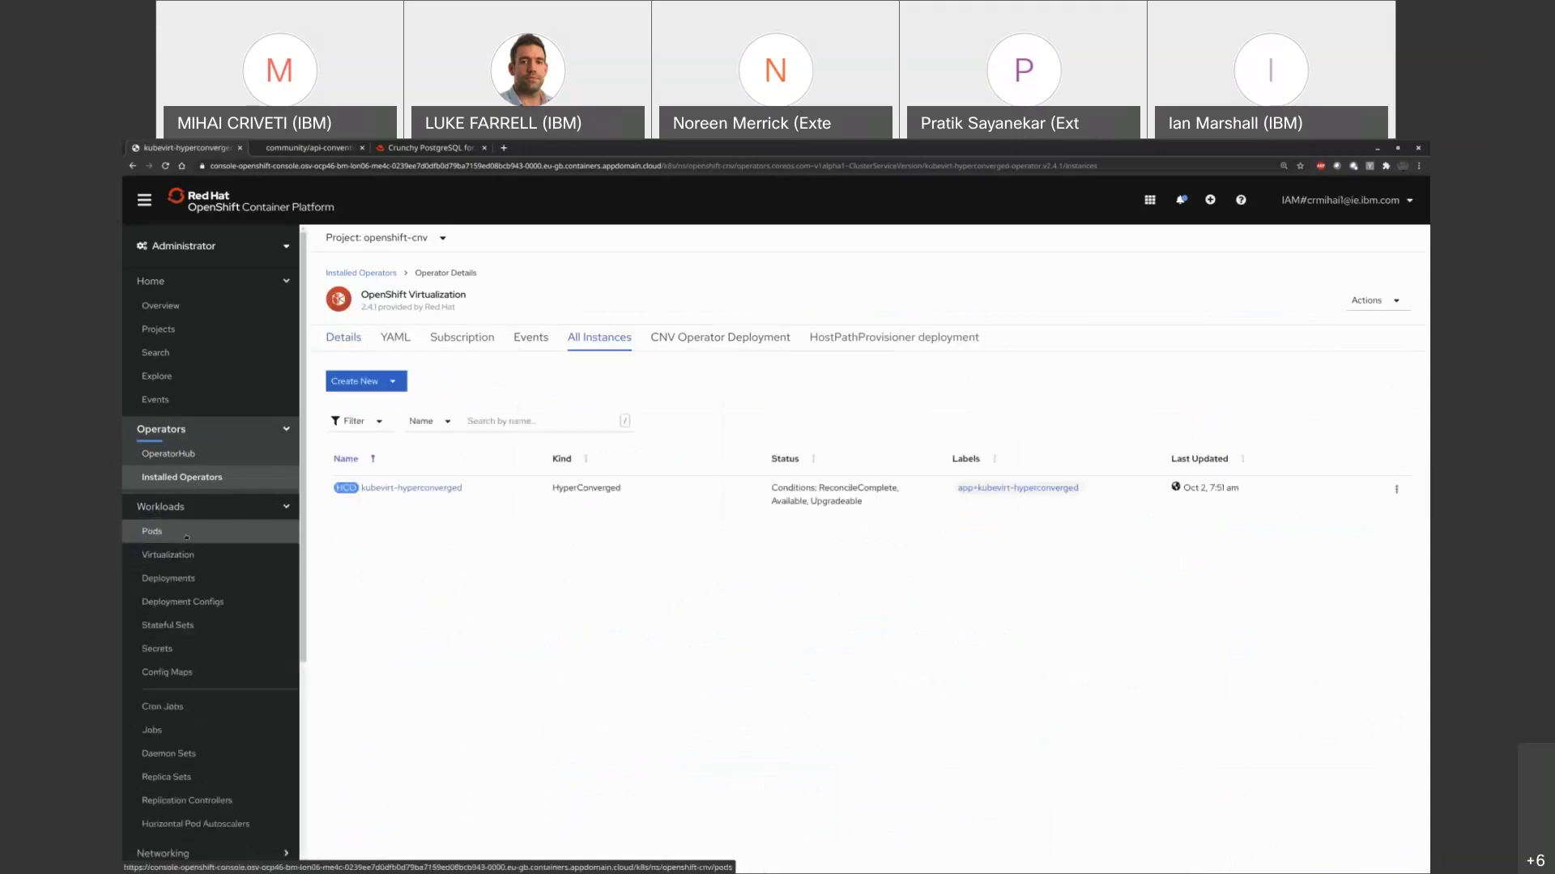
{"action": "left_click", "coordinate": [152, 530]}
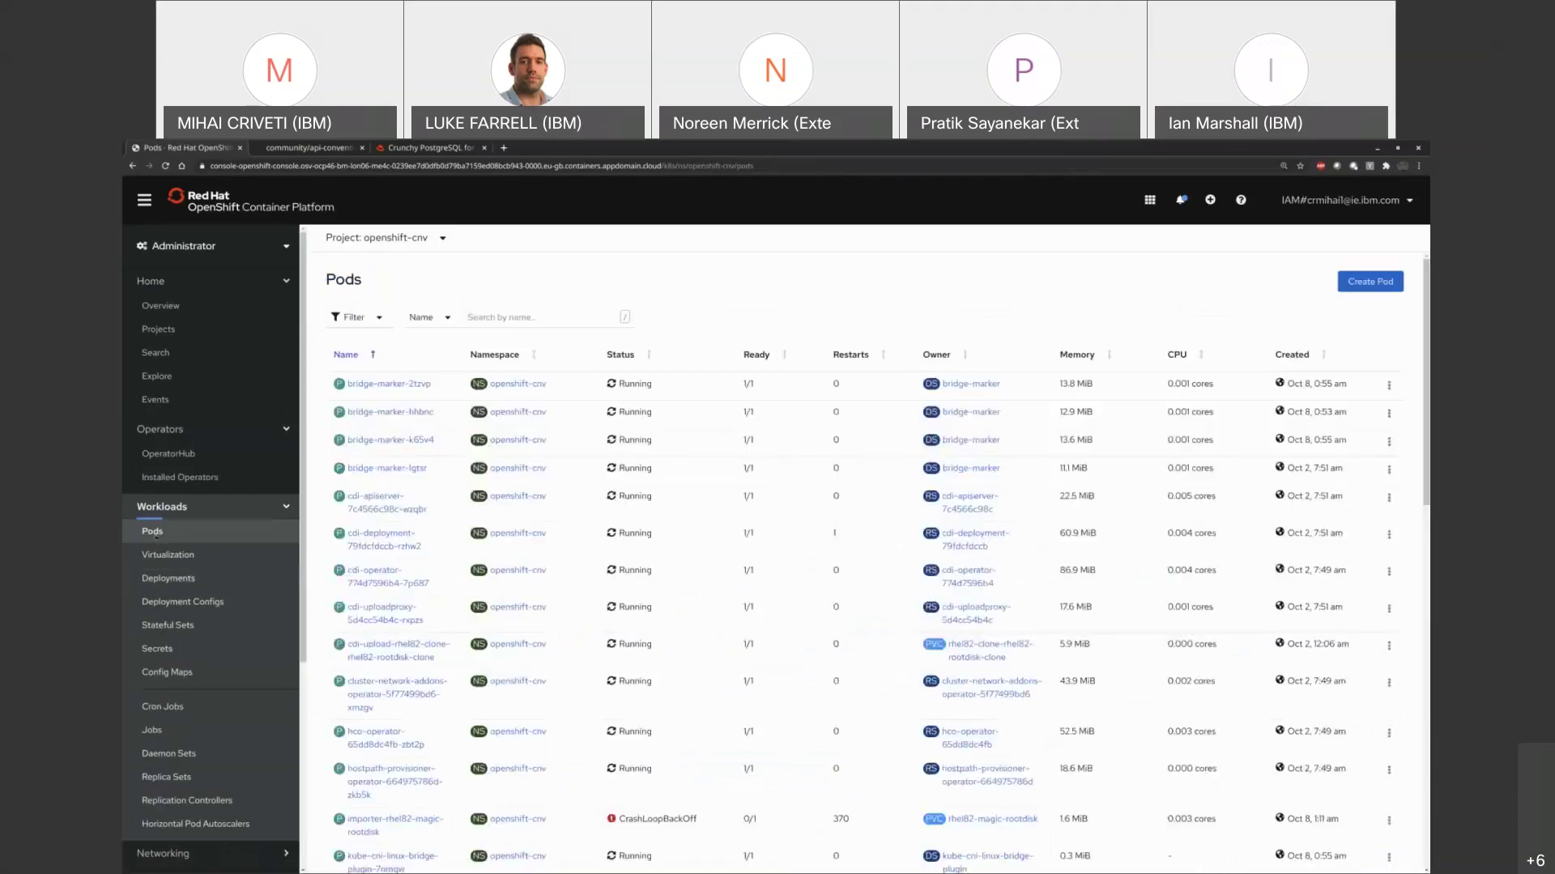
{"action": "left_click", "coordinate": [167, 554]}
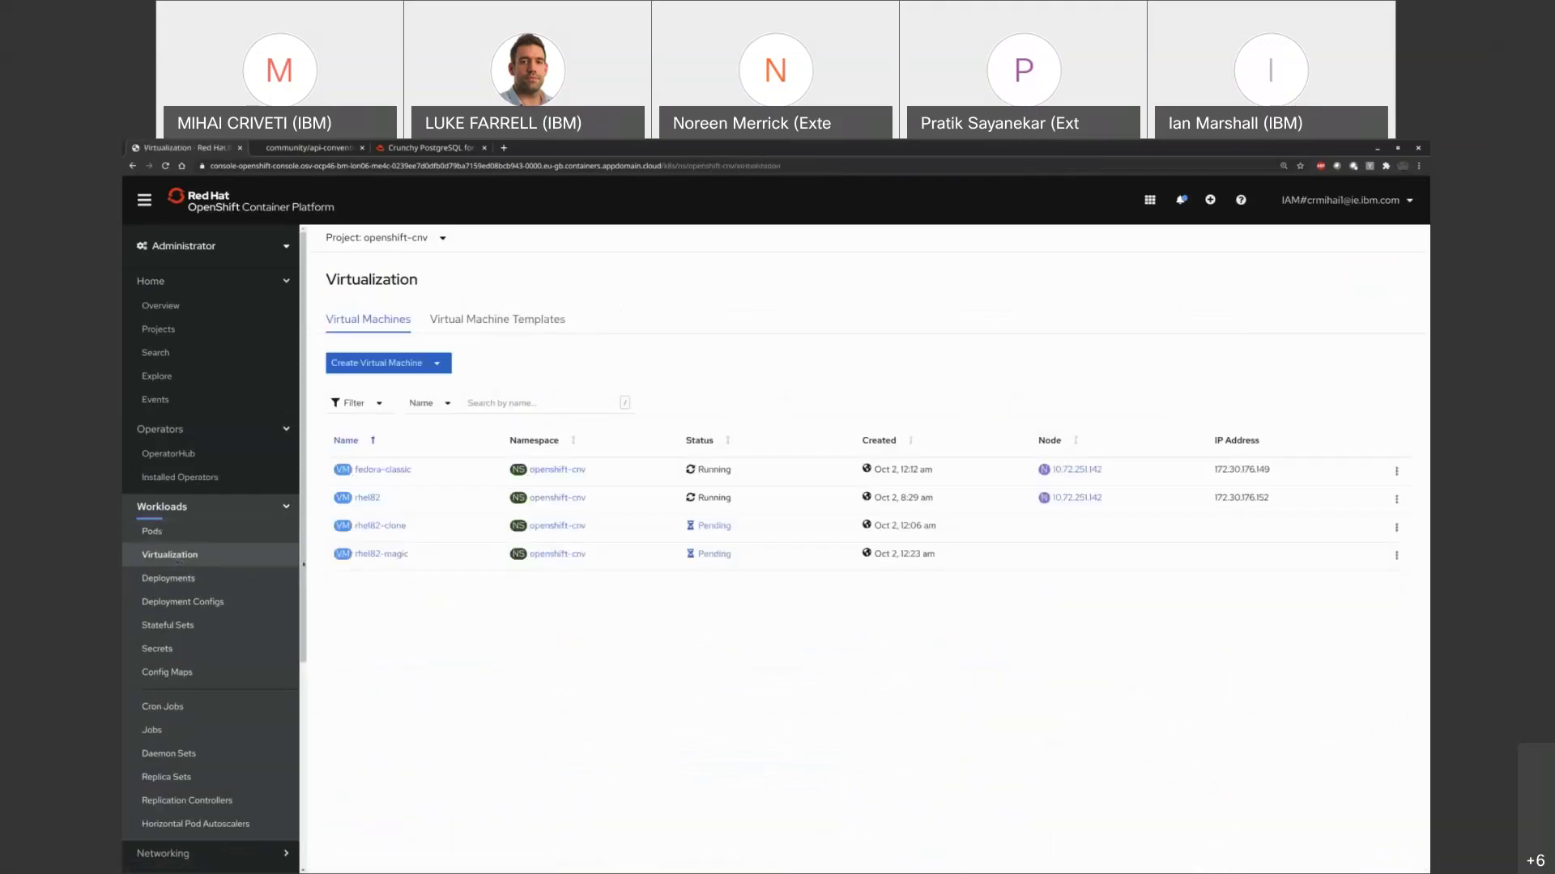
{"action": "left_click_drag", "start_coordinate": [732, 476], "coordinate": [698, 471]}
{"action": "left_click", "coordinate": [379, 499]}
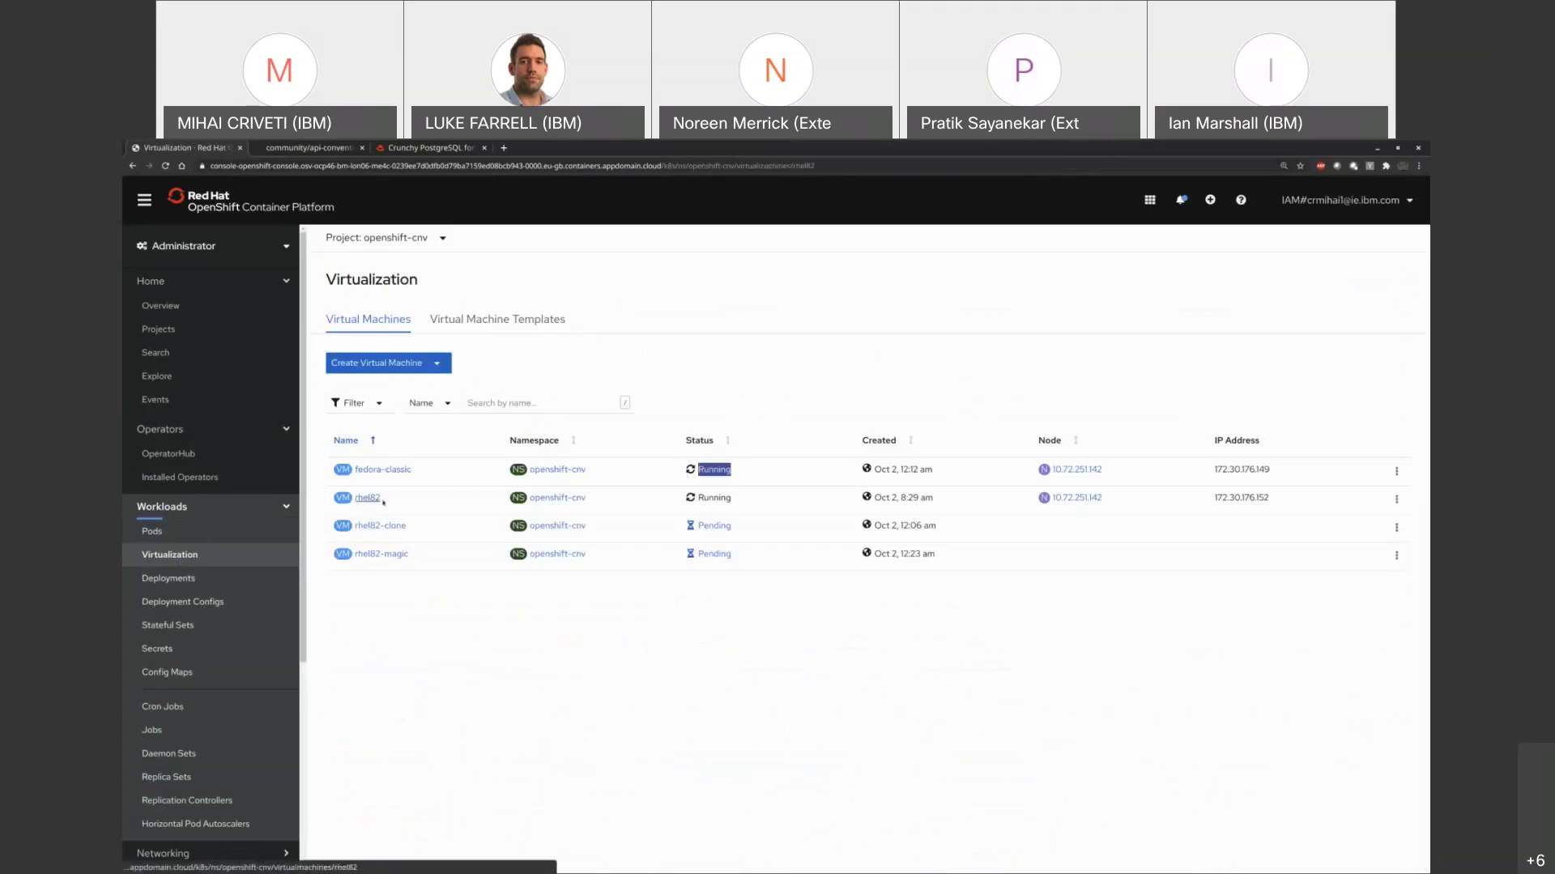
{"action": "left_click", "coordinate": [656, 339]}
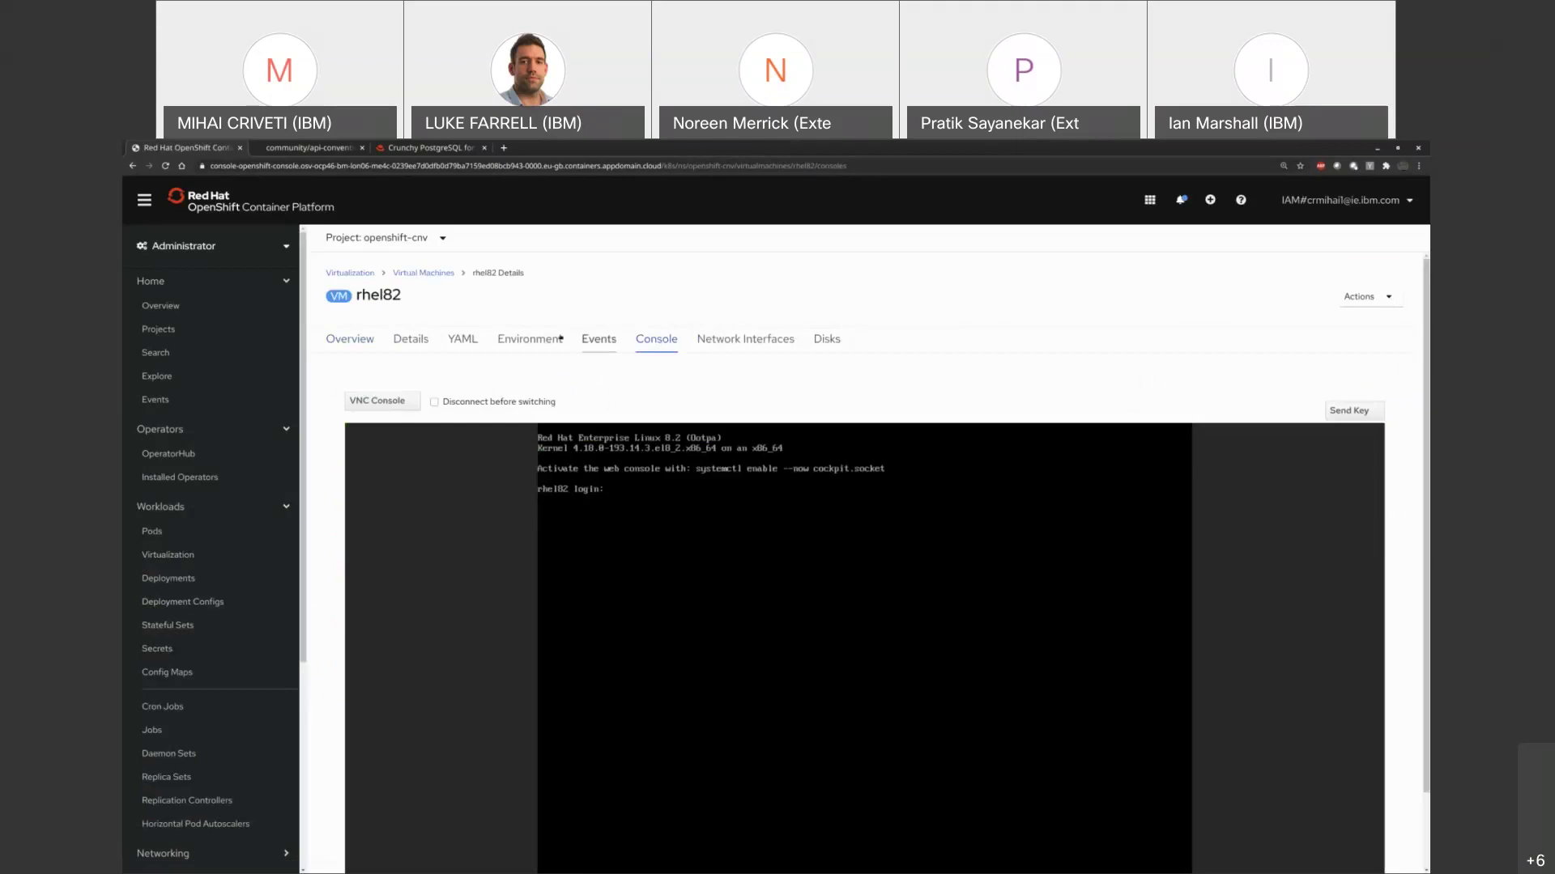
Open the console of the fedora-classic virtual machine and clear its terminal
{"action": "left_click", "coordinate": [423, 274]}
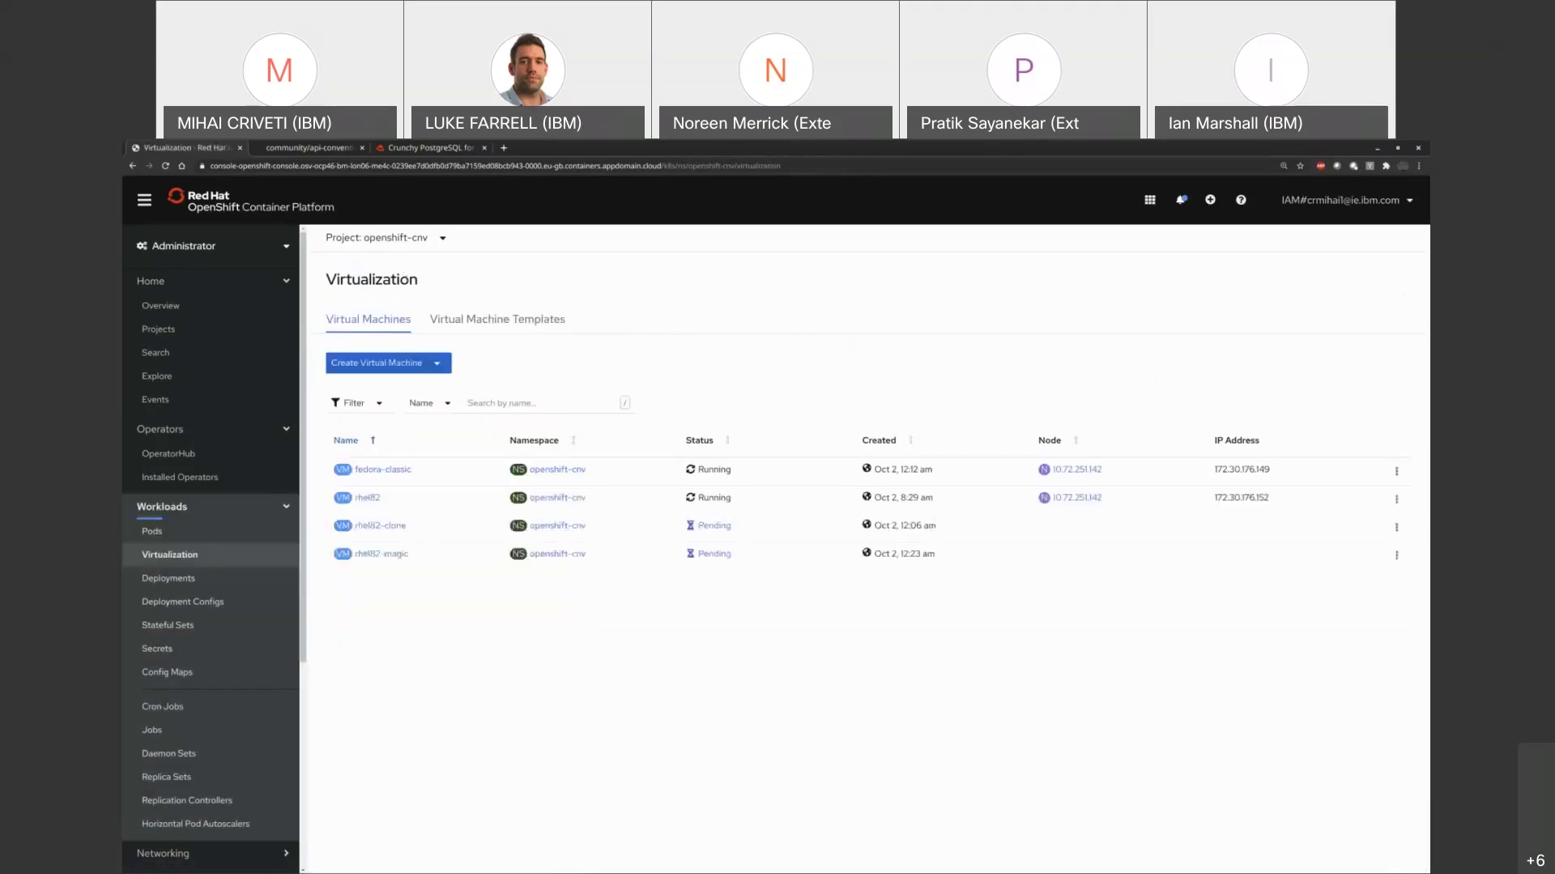
{"action": "left_click", "coordinate": [376, 471]}
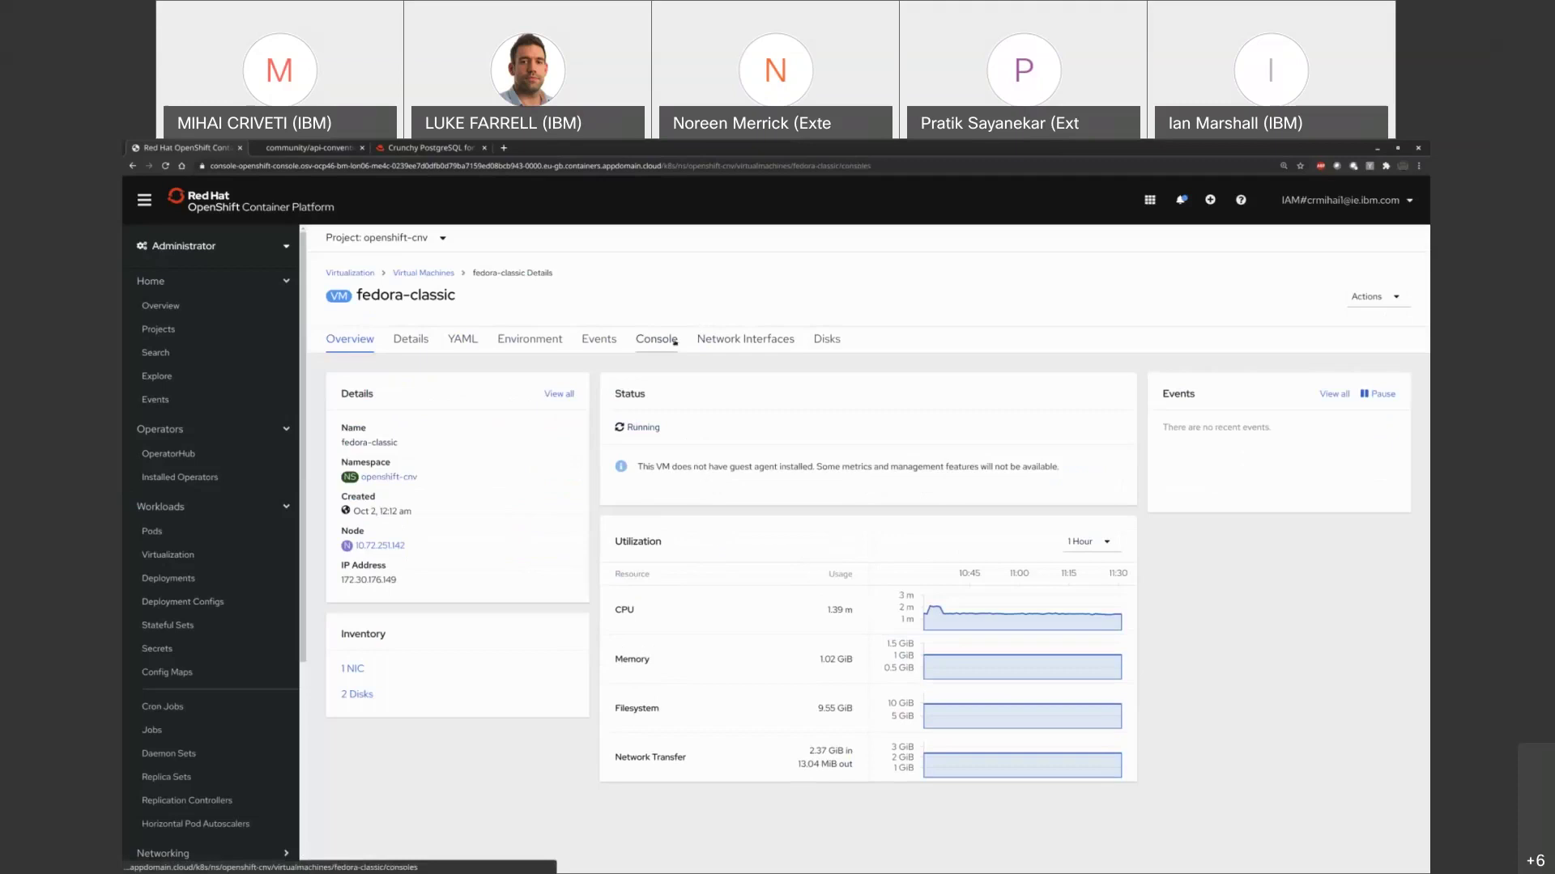
{"action": "left_click", "coordinate": [674, 342]}
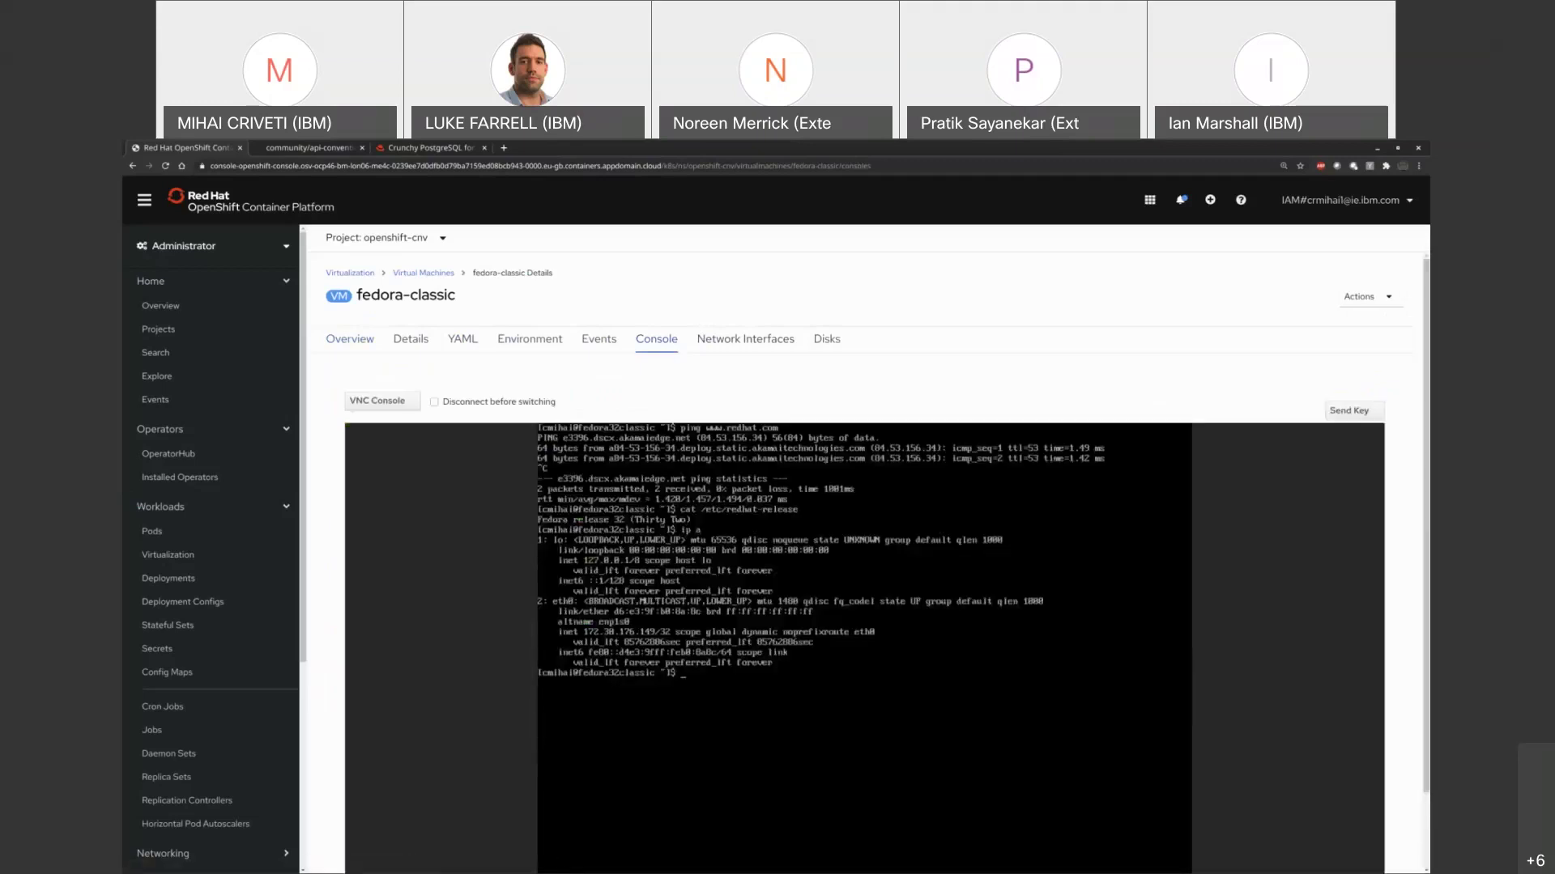
{"action": "scroll", "coordinate": [863, 526], "scroll_direction": "down", "scroll_amount": 1}
{"action": "key", "text": "Return"}
{"action": "key", "text": "Return"}
{"action": "key", "text": "Return"}
{"action": "type", "text": "clear"}
{"action": "key", "text": "Return"}
{"action": "type", "text": "pi"}
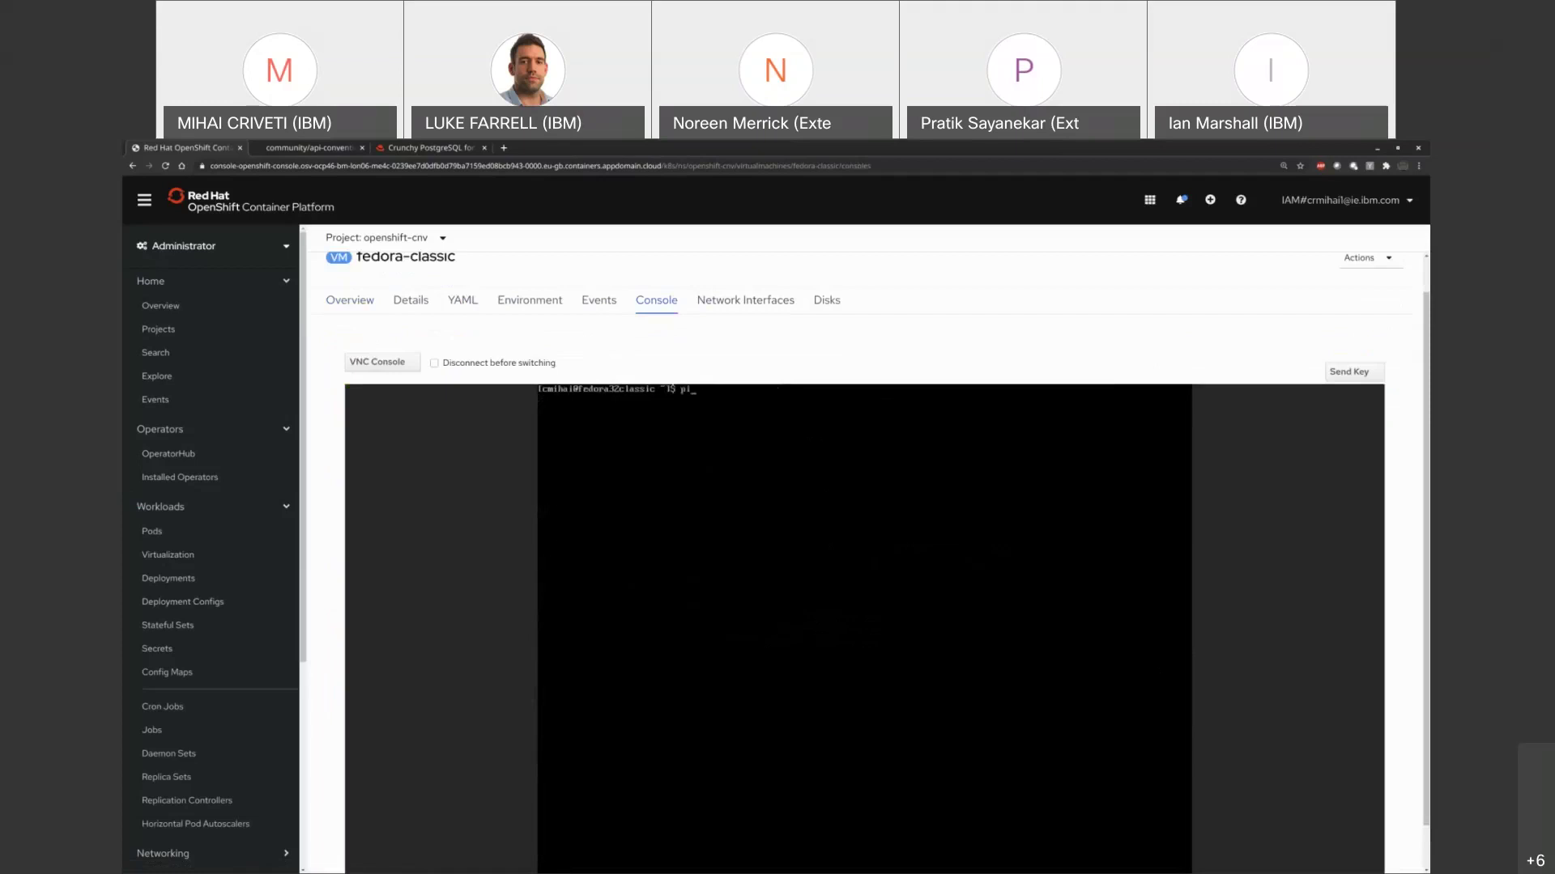
{"action": "type", "text": "ng www.redhat.com"}
{"action": "key", "text": "Return"}
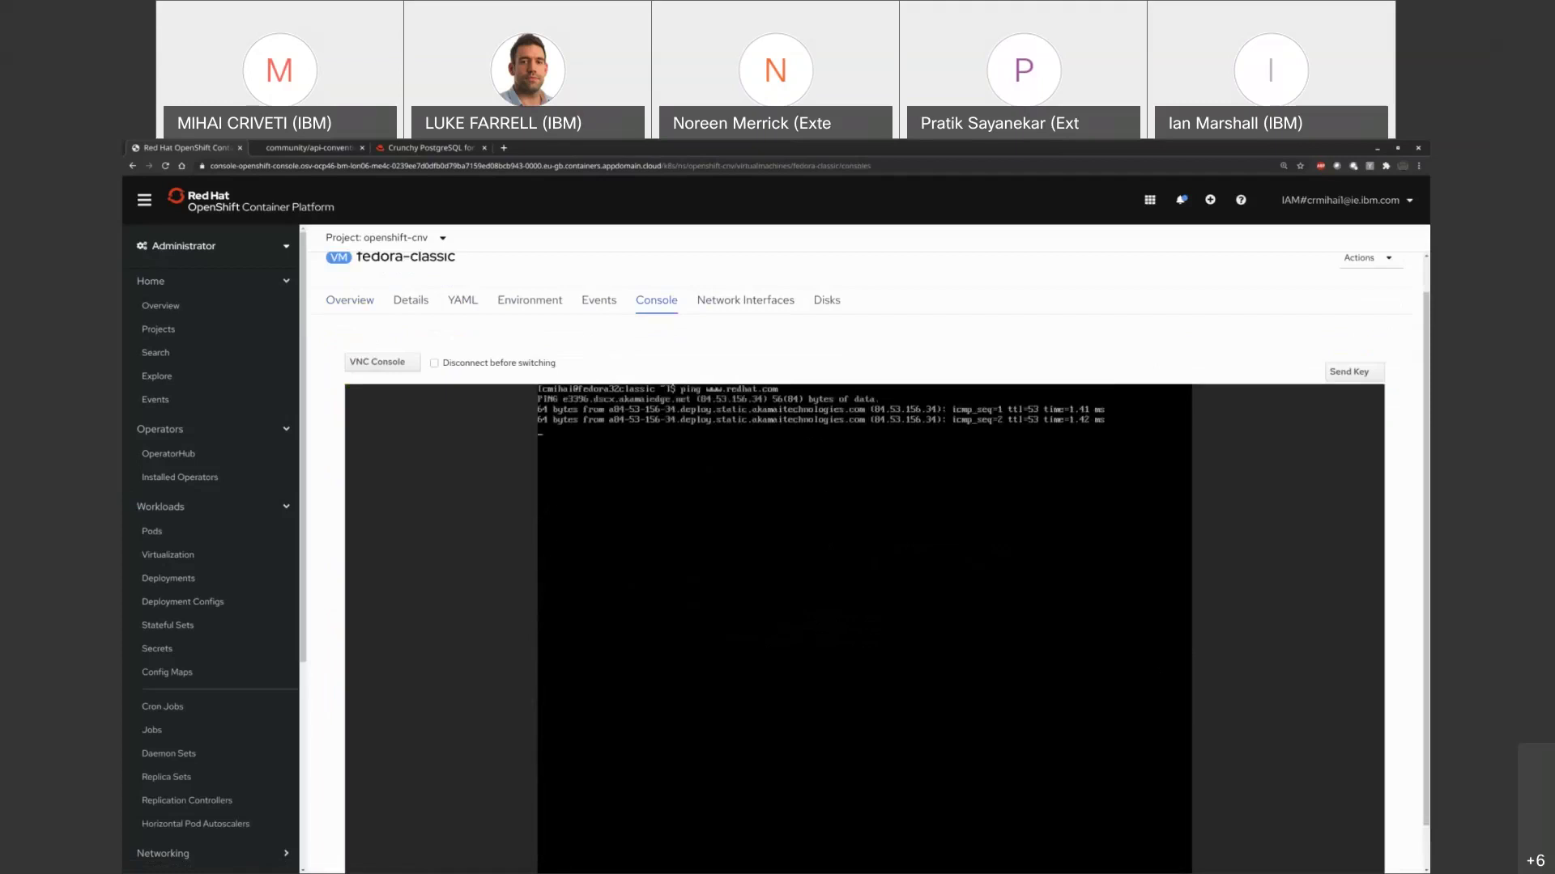
{"action": "key", "text": "ctrl+c"}
{"action": "key", "text": "Return"}
{"action": "key", "text": "Return"}
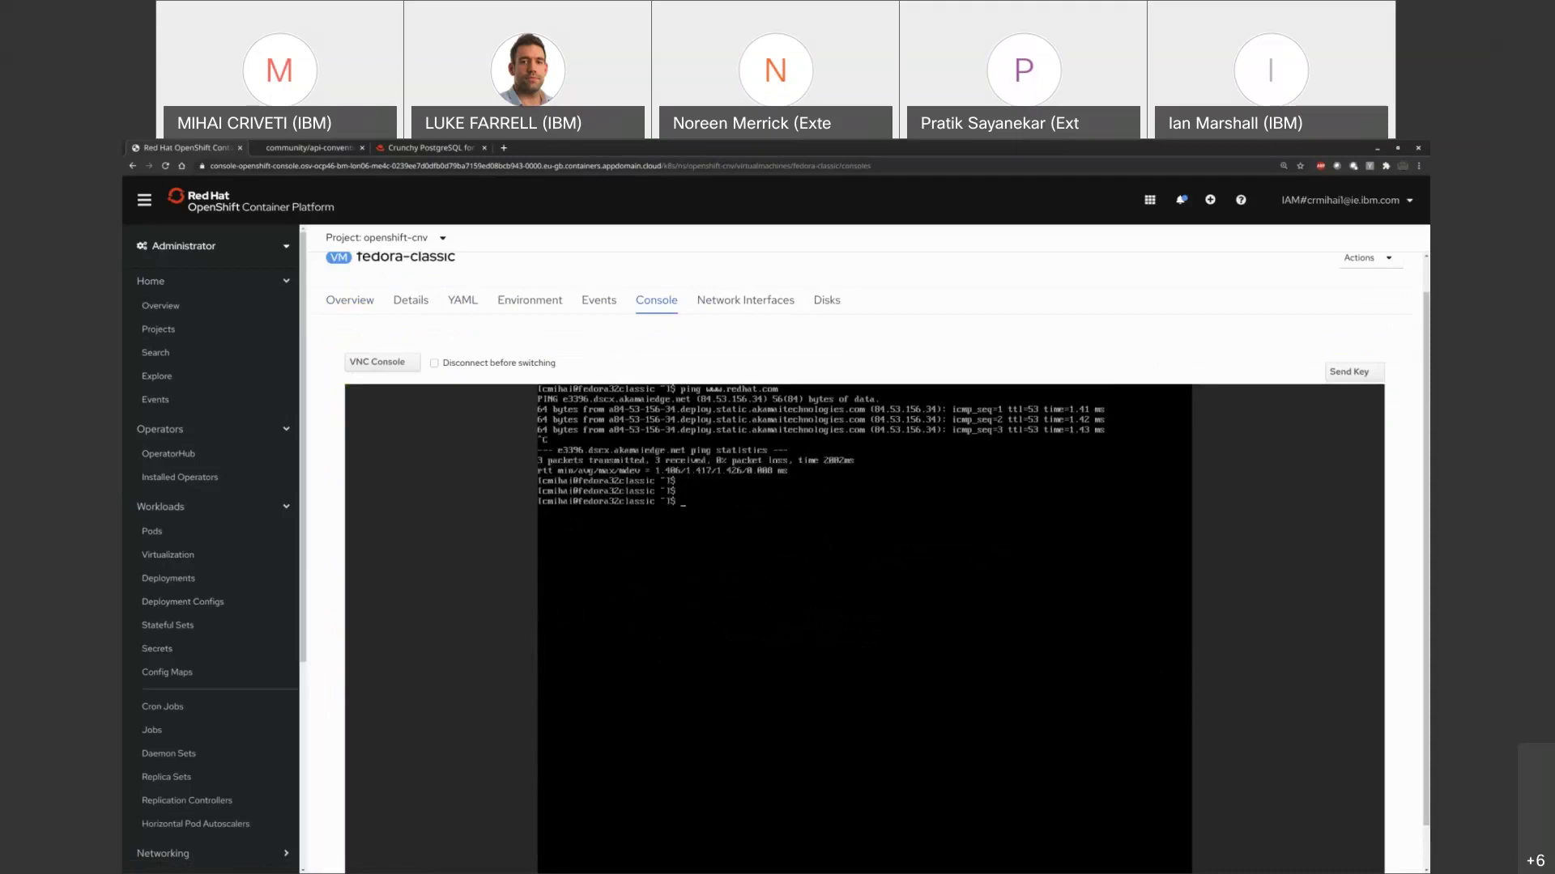
List the processes with ps -l and the block devices with lsblk on a cleared terminal
{"action": "type", "text": "ps -l"}
{"action": "key", "text": "Return"}
{"action": "type", "text": "ls"}
{"action": "key", "text": "ctrl+l"}
{"action": "type", "text": "blk"}
{"action": "key", "text": "Return"}
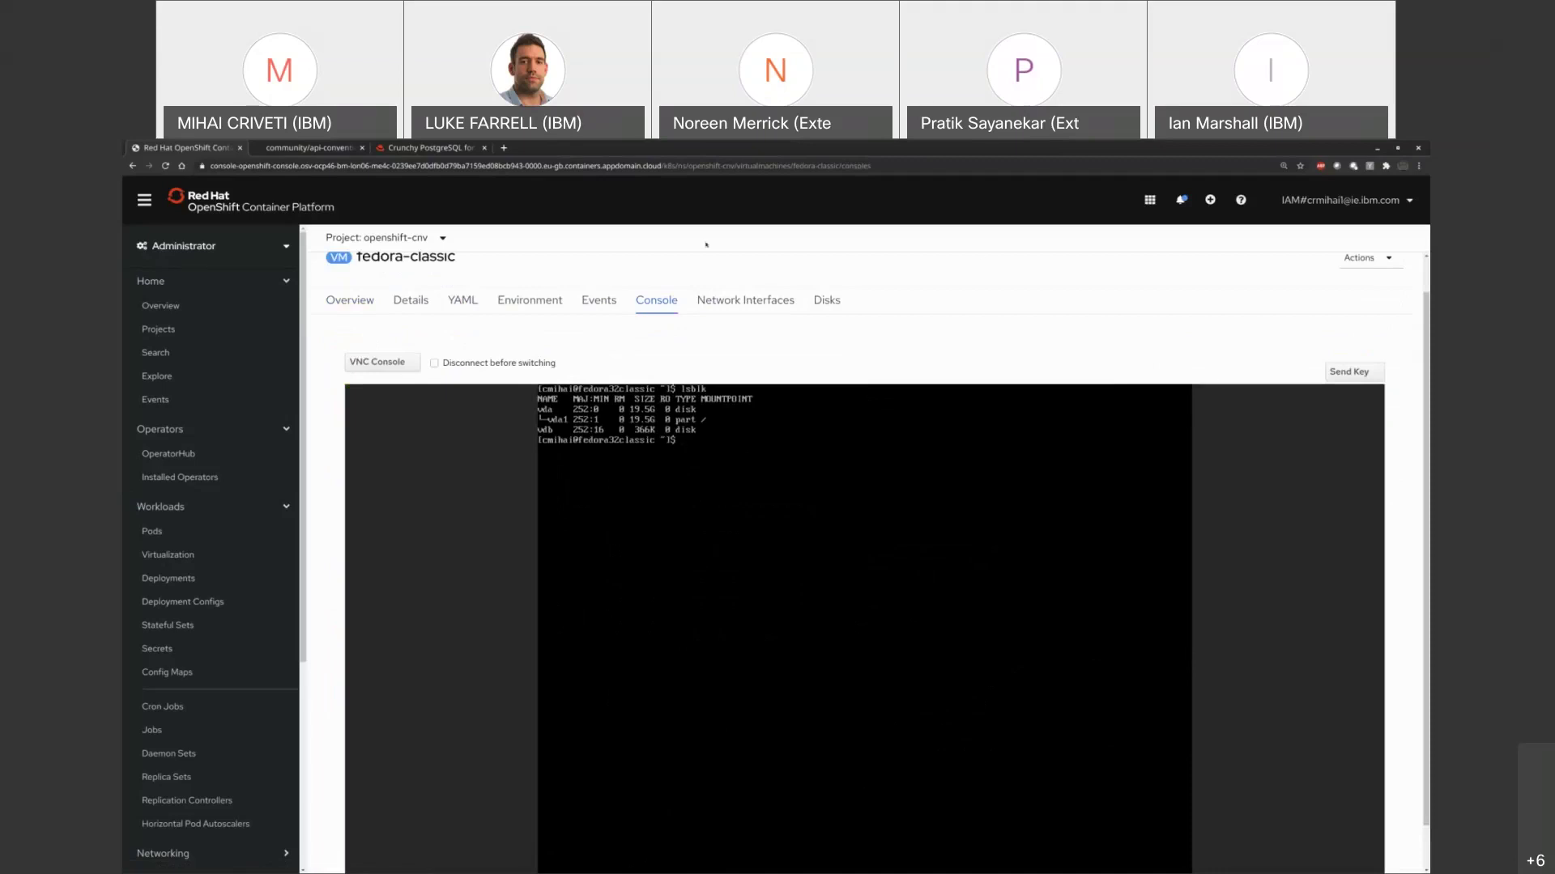
View the disks of fedora-classic and examine the size, interface and storage class of rootdisk
{"action": "left_click", "coordinate": [825, 300]}
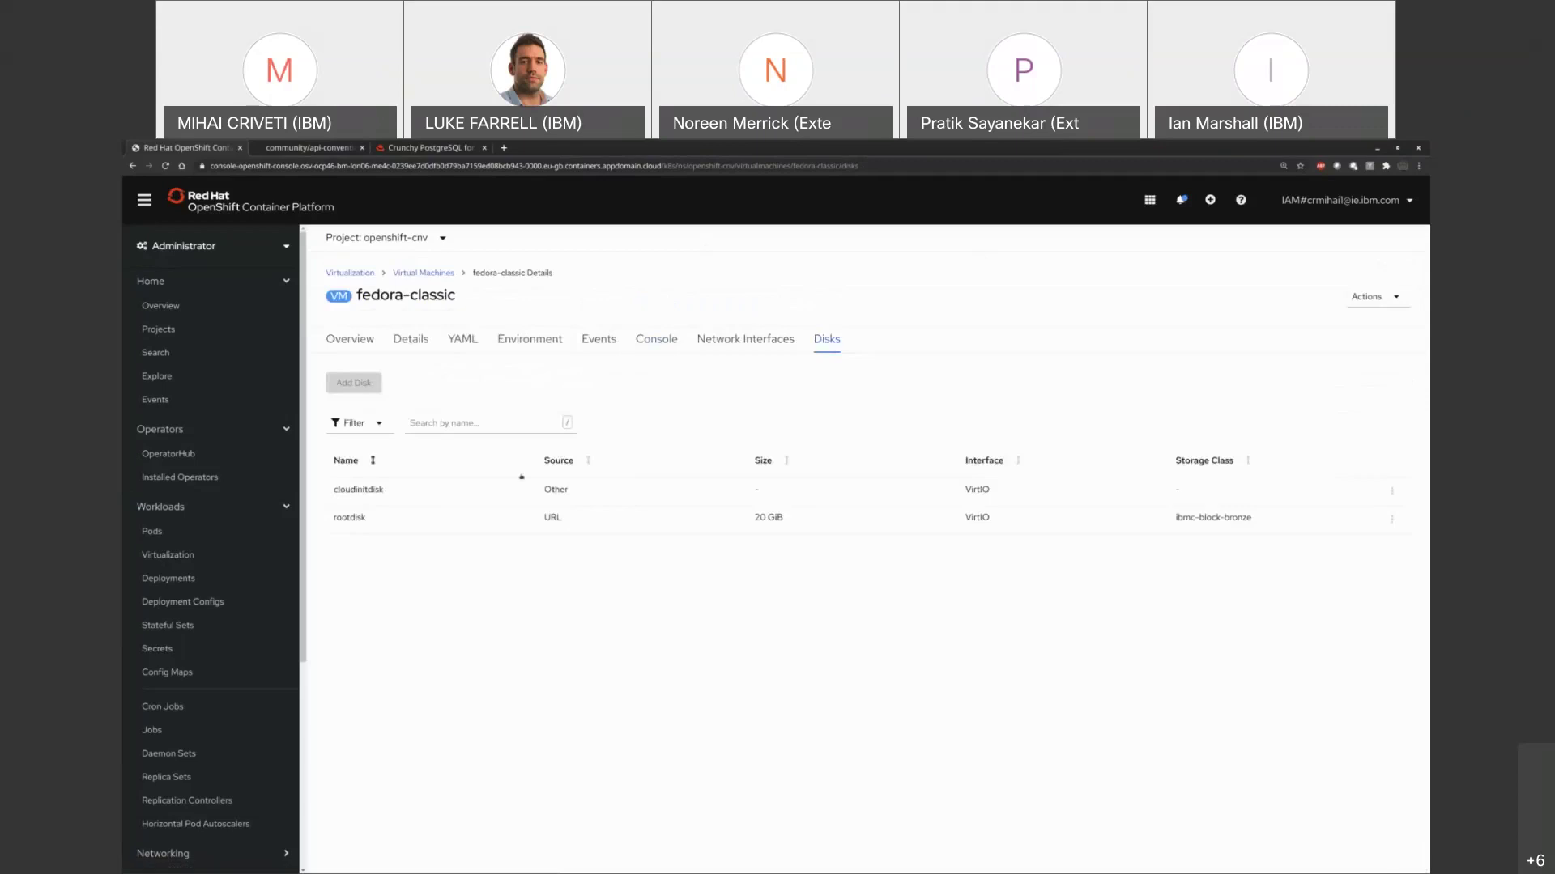
{"action": "left_click_drag", "start_coordinate": [991, 518], "coordinate": [759, 520]}
{"action": "left_click_drag", "start_coordinate": [1029, 521], "coordinate": [960, 526]}
{"action": "left_click_drag", "start_coordinate": [1173, 520], "coordinate": [1269, 525]}
{"action": "left_click", "coordinate": [1392, 525]}
Look through the cluster's persistent volumes, including the claims that back the virtual machine root disks
{"action": "scroll", "coordinate": [269, 554], "scroll_direction": "down", "scroll_amount": 5}
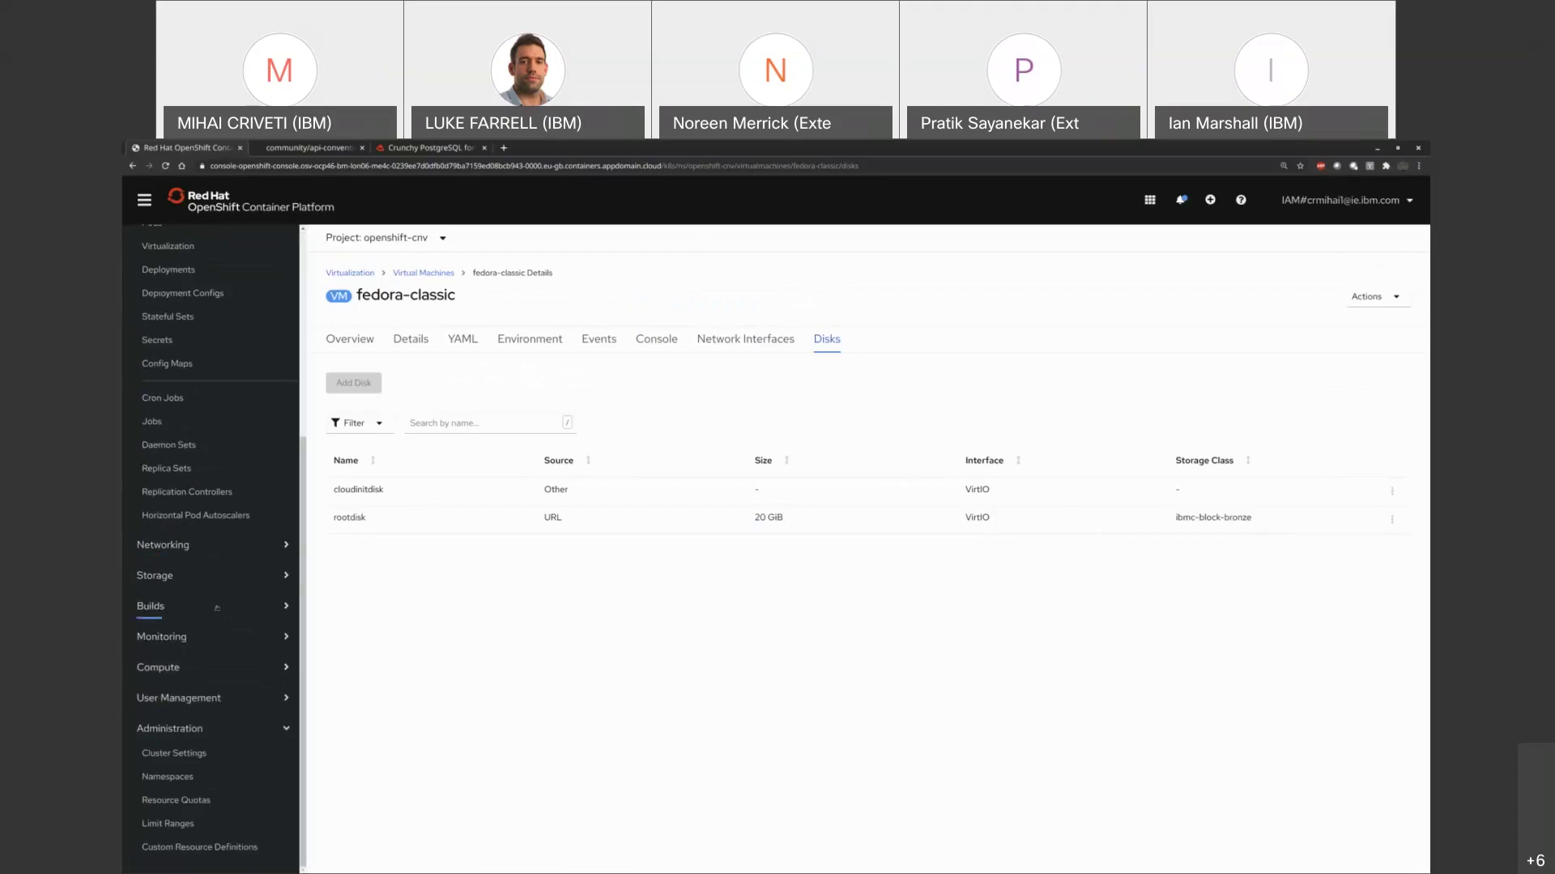
{"action": "left_click", "coordinate": [220, 576]}
{"action": "left_click", "coordinate": [185, 600]}
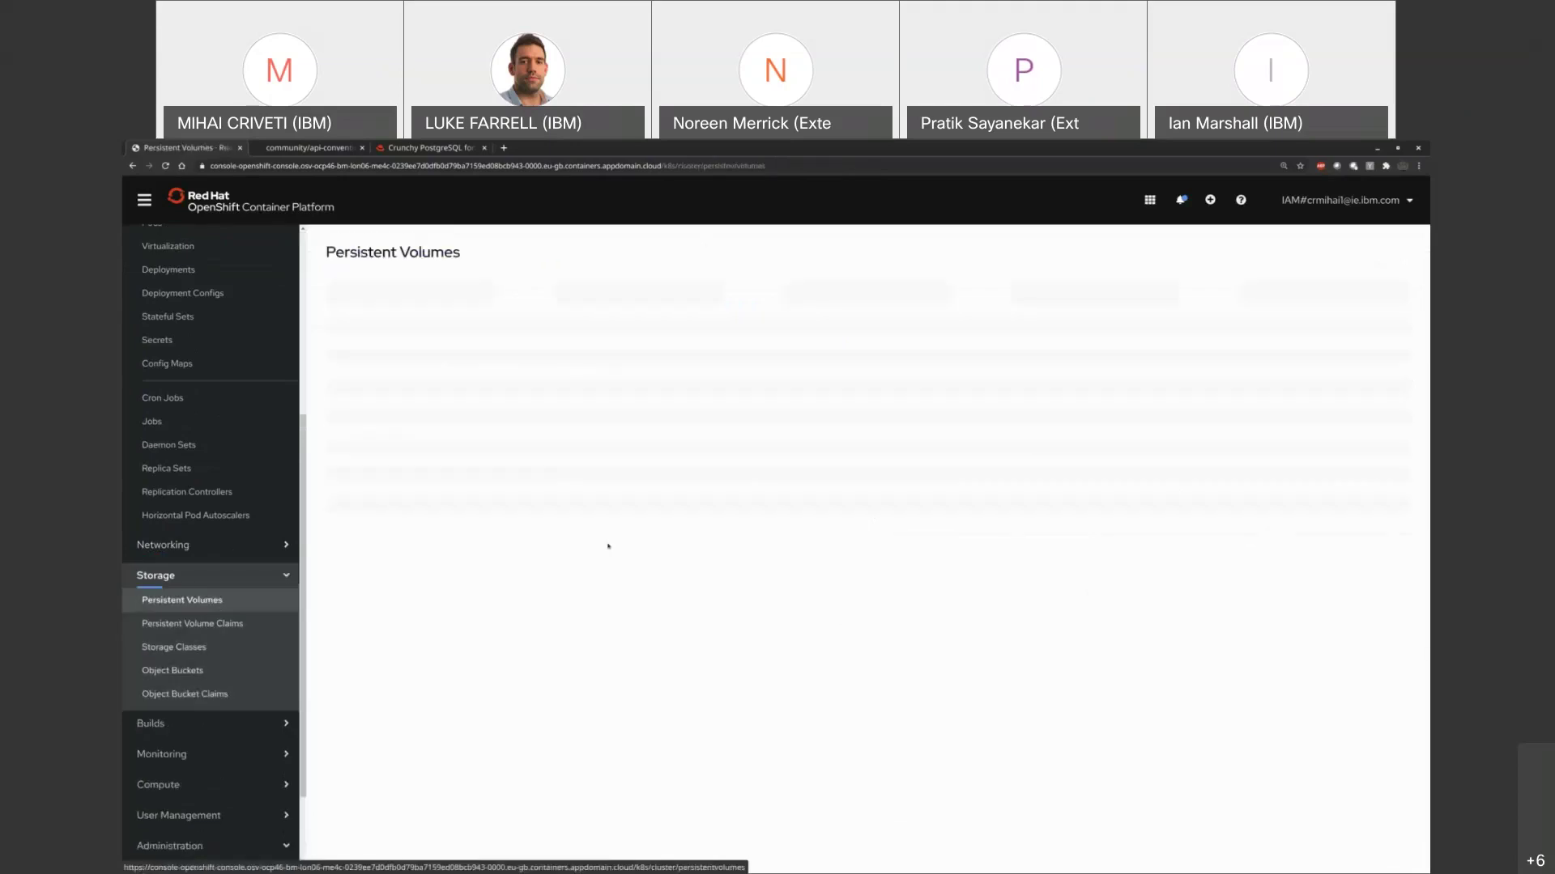
{"action": "scroll", "coordinate": [1399, 466], "scroll_direction": "down", "scroll_amount": 4}
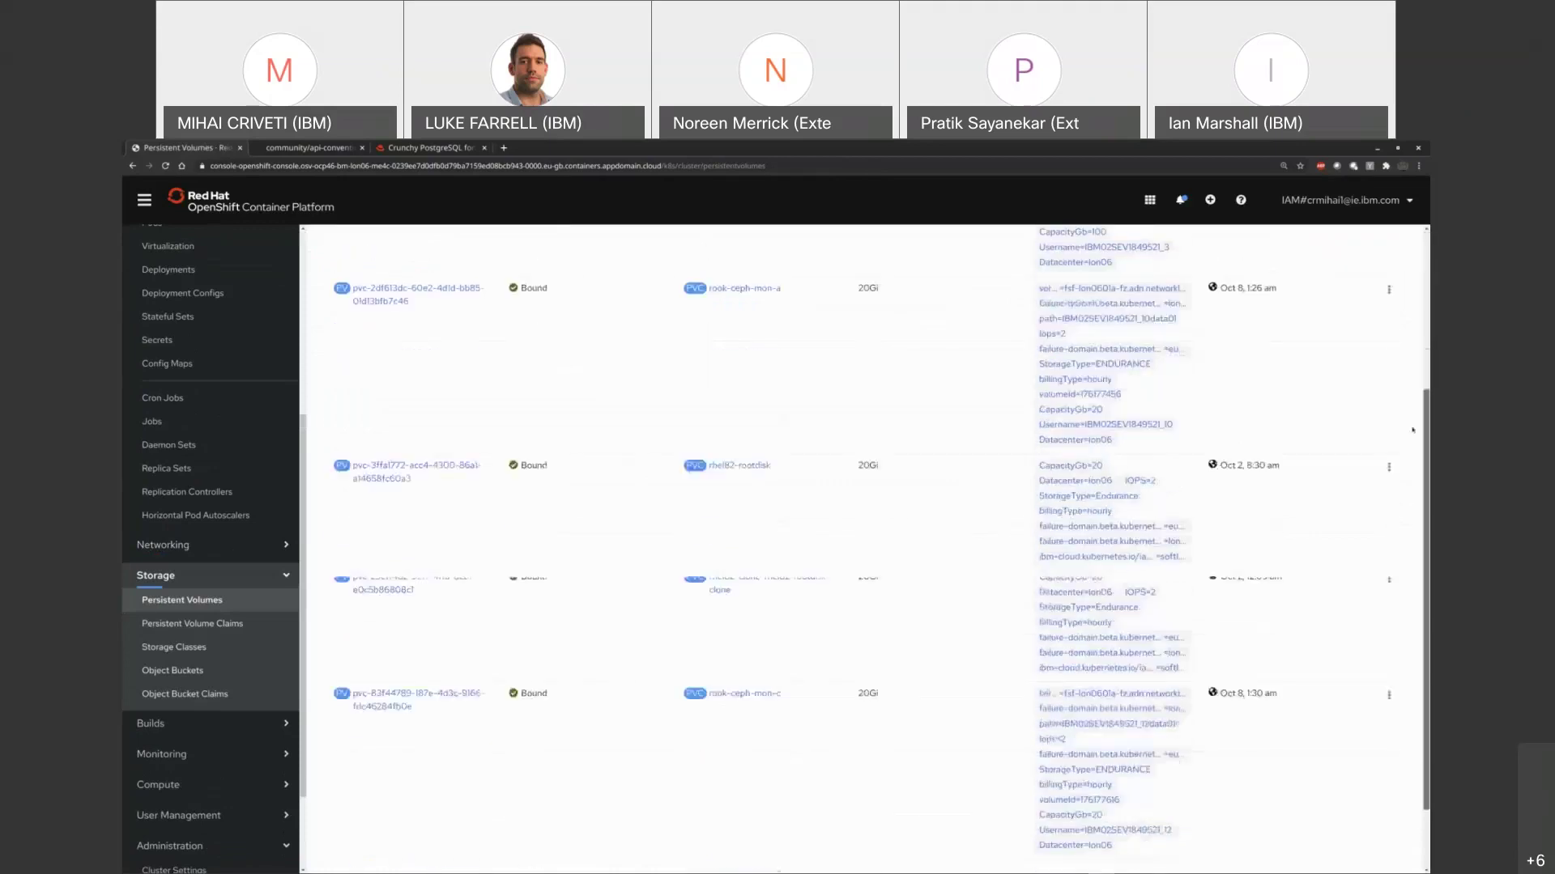
{"action": "scroll", "coordinate": [1398, 467], "scroll_direction": "down", "scroll_amount": 4}
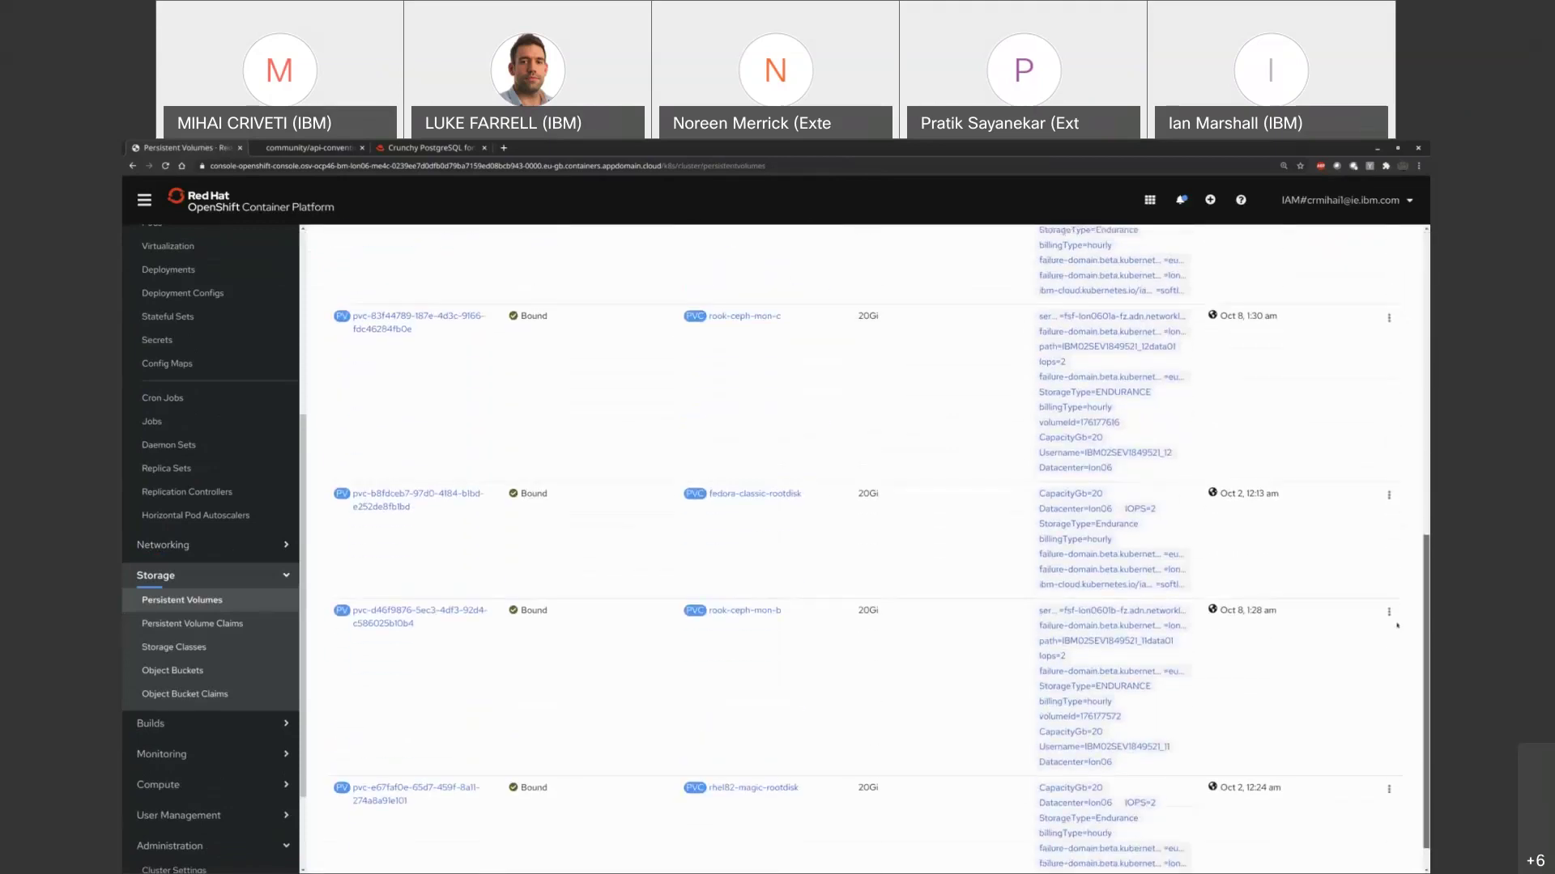
{"action": "scroll", "coordinate": [1399, 669], "scroll_direction": "up", "scroll_amount": 8}
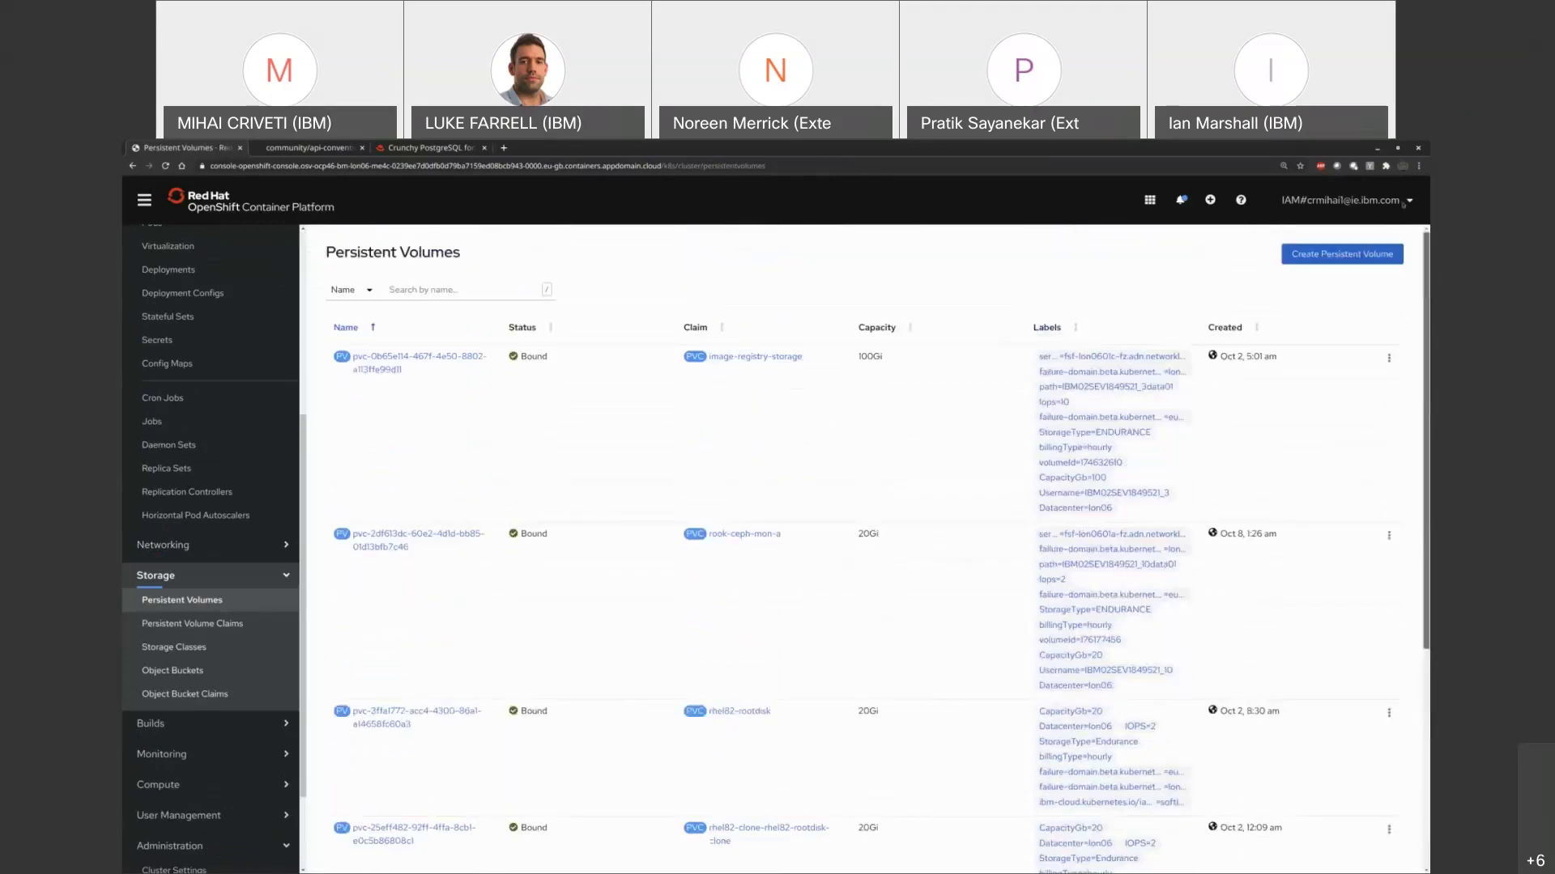
Return to the list of virtual machines in the openshift-cnv project
{"action": "scroll", "coordinate": [243, 419], "scroll_direction": "up", "scroll_amount": 3}
{"action": "scroll", "coordinate": [242, 419], "scroll_direction": "up", "scroll_amount": 2}
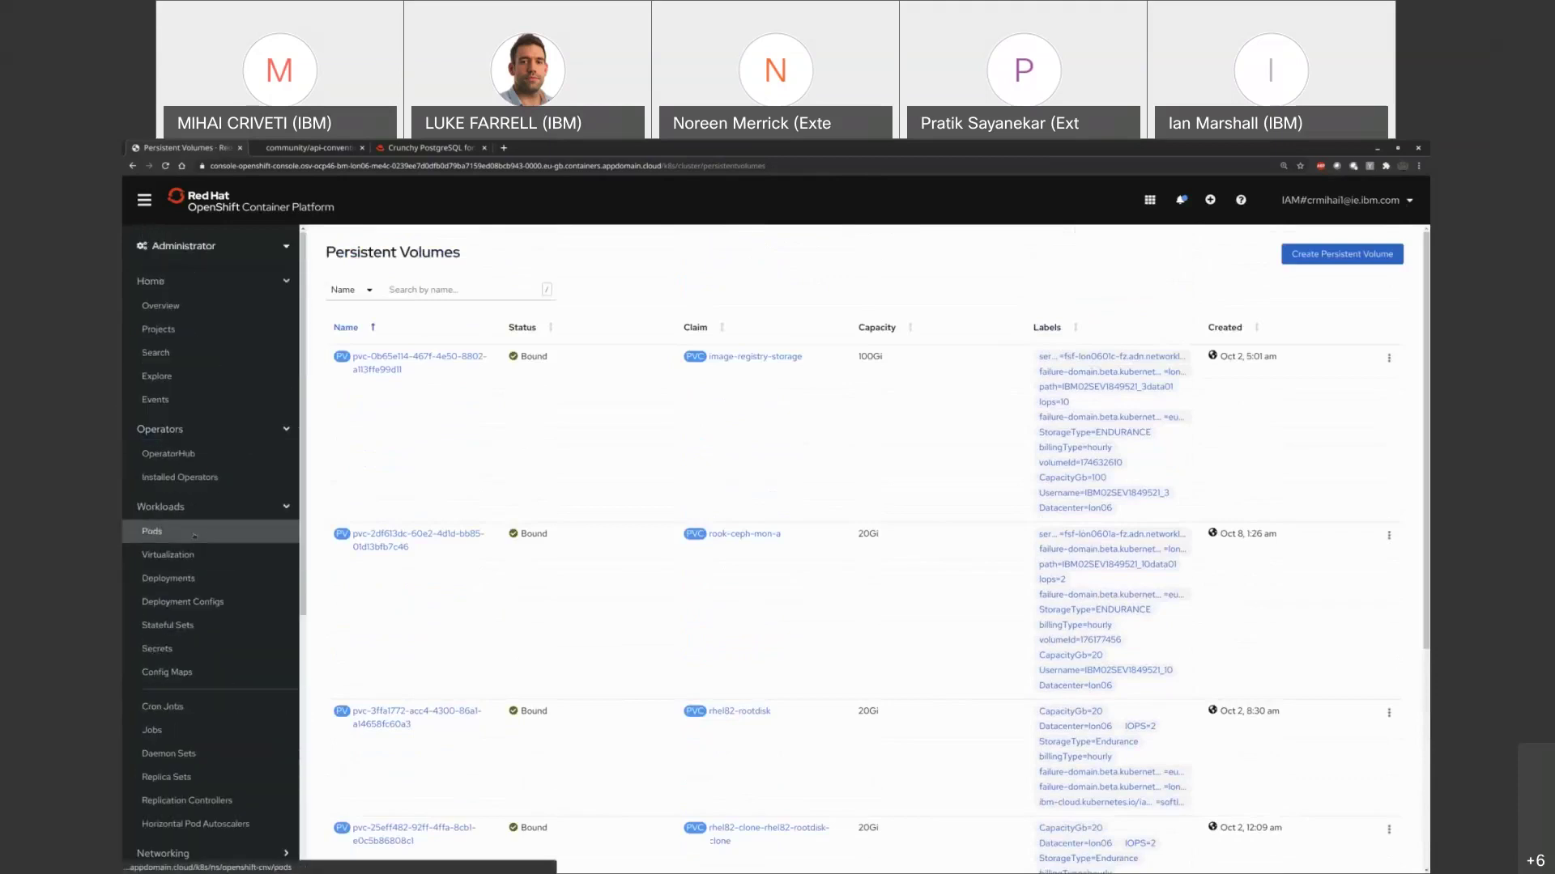
{"action": "left_click", "coordinate": [174, 554]}
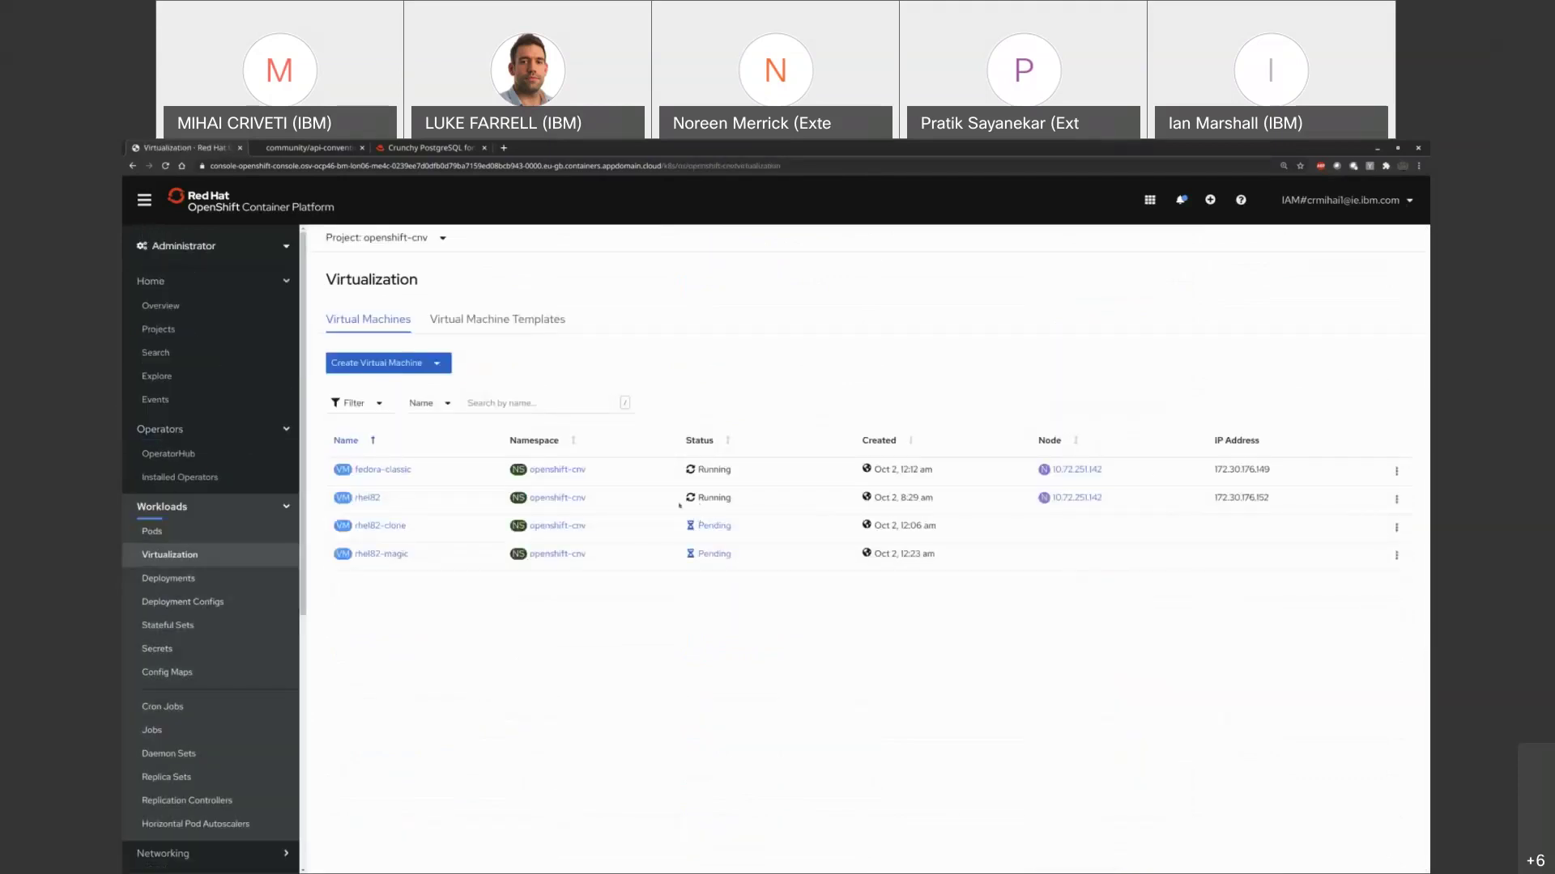
Try the virtual machine import wizard with VMware as provider and a connection to a new vCenter instance, and cancel it
{"action": "left_click", "coordinate": [389, 366]}
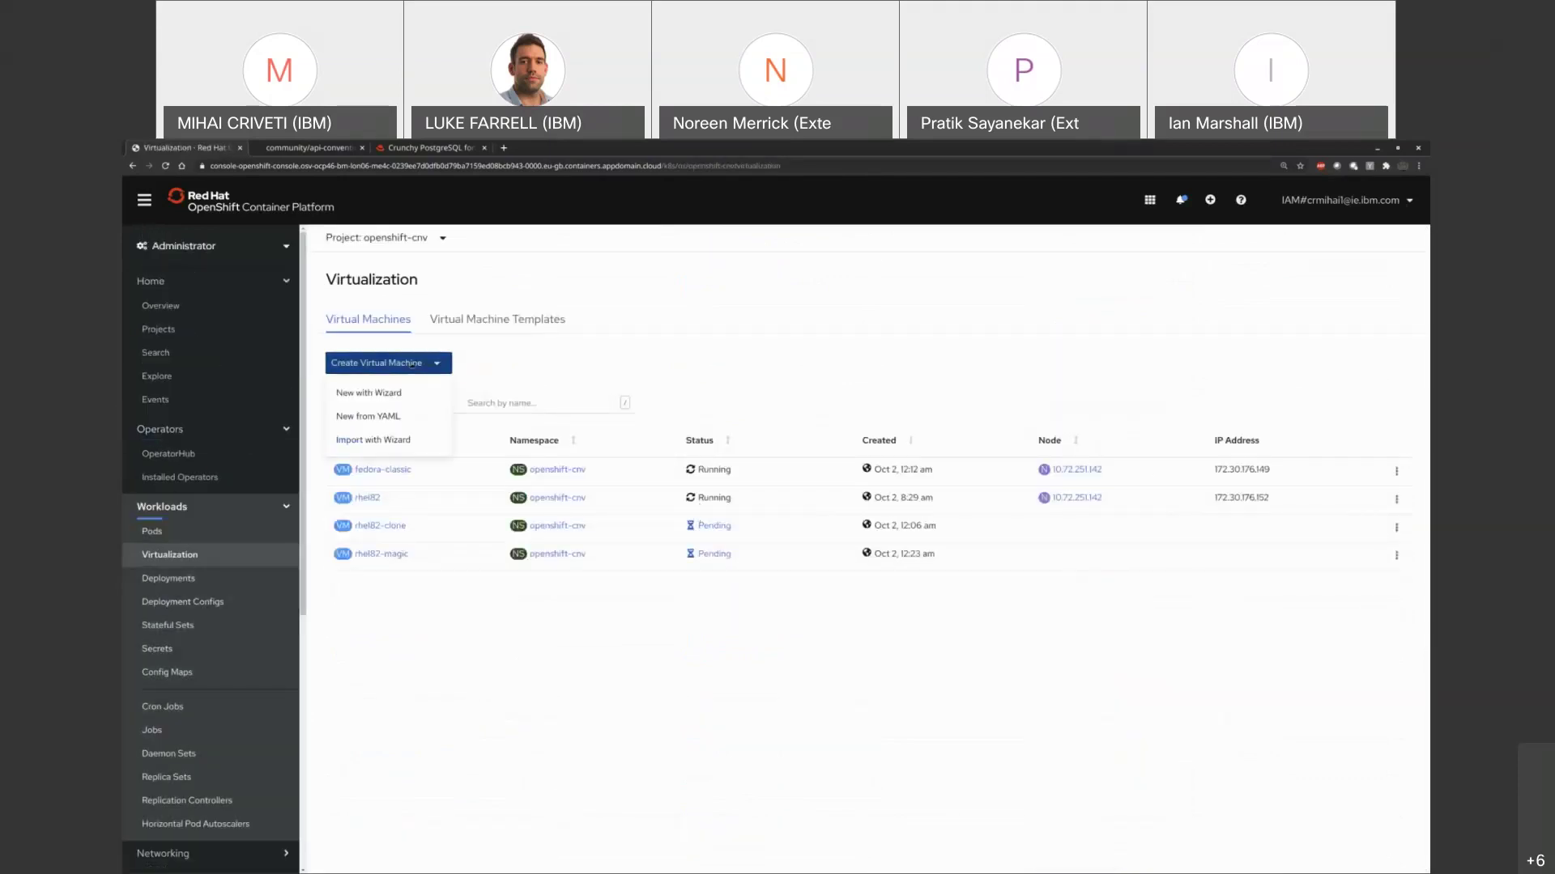
{"action": "left_click", "coordinate": [379, 441]}
{"action": "left_click", "coordinate": [615, 342]}
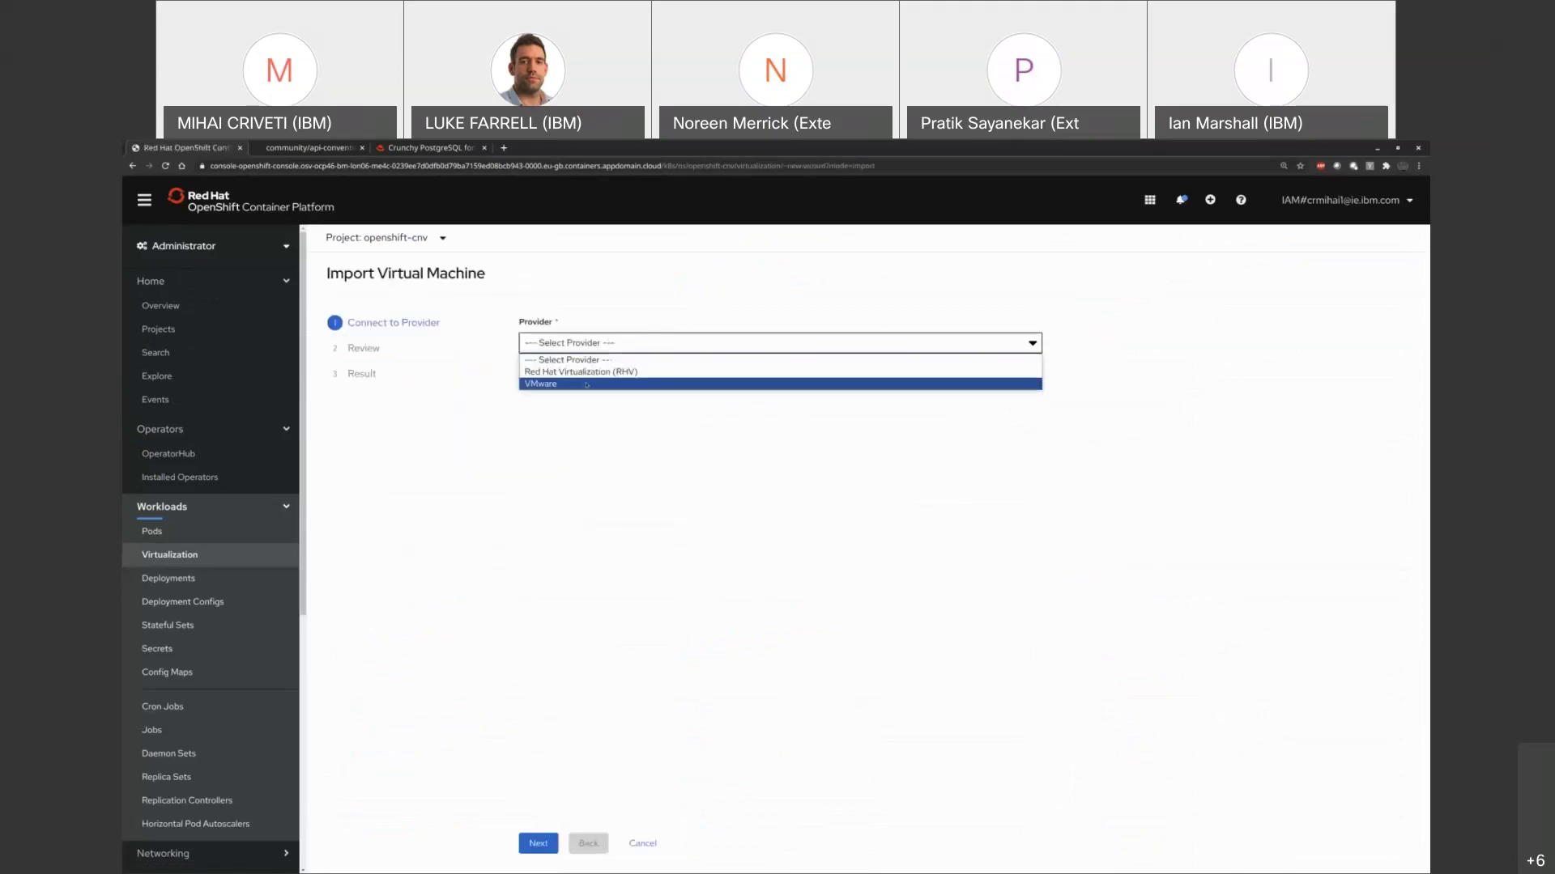
{"action": "left_click", "coordinate": [590, 384]}
{"action": "left_click", "coordinate": [627, 459]}
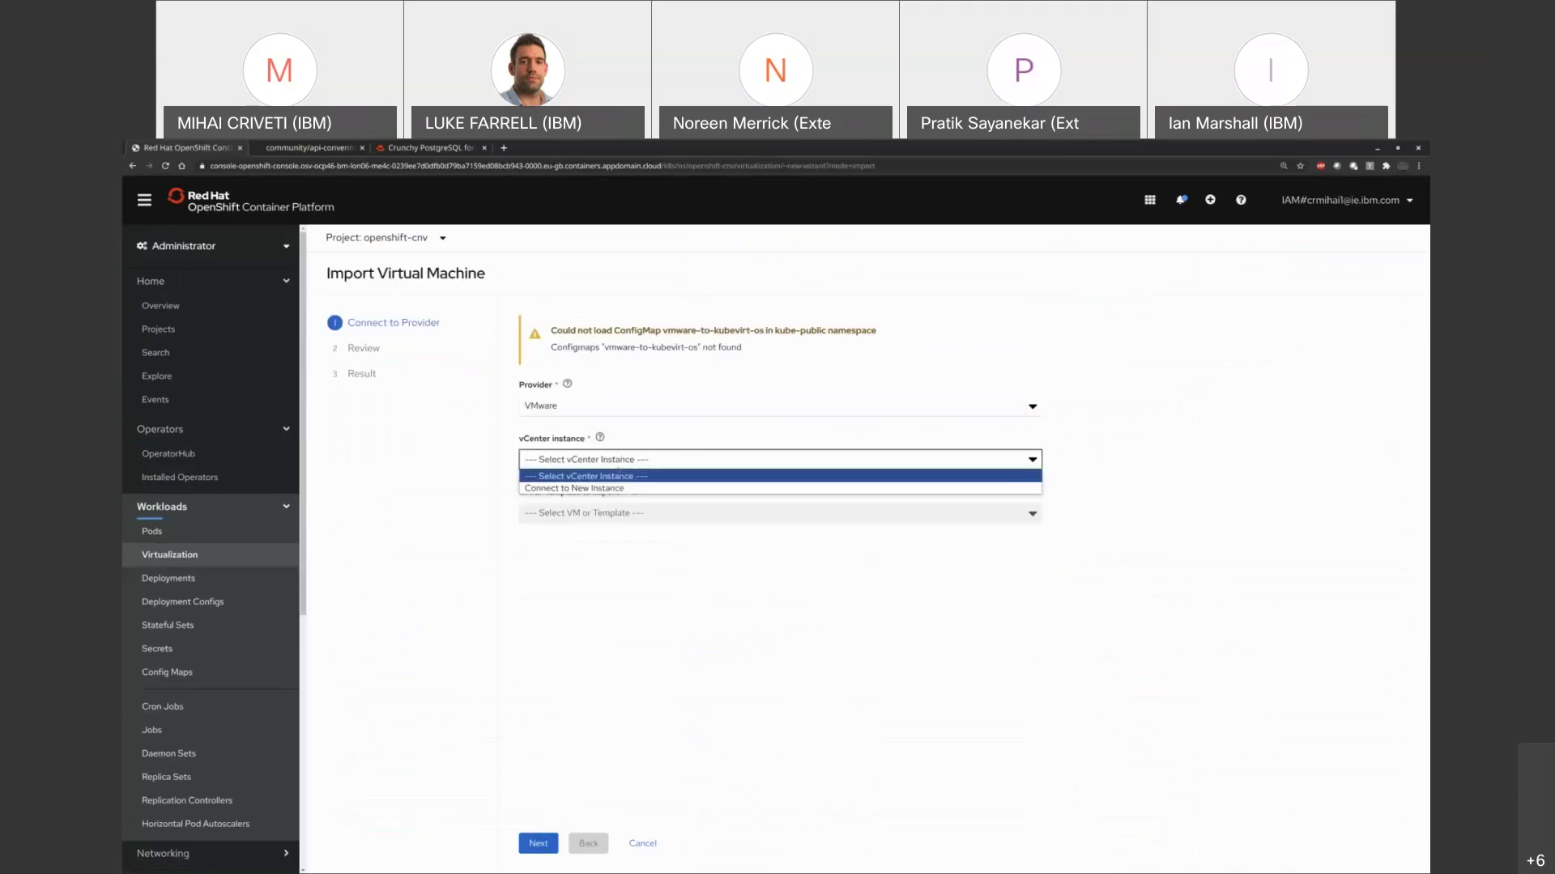
{"action": "left_click", "coordinate": [606, 489]}
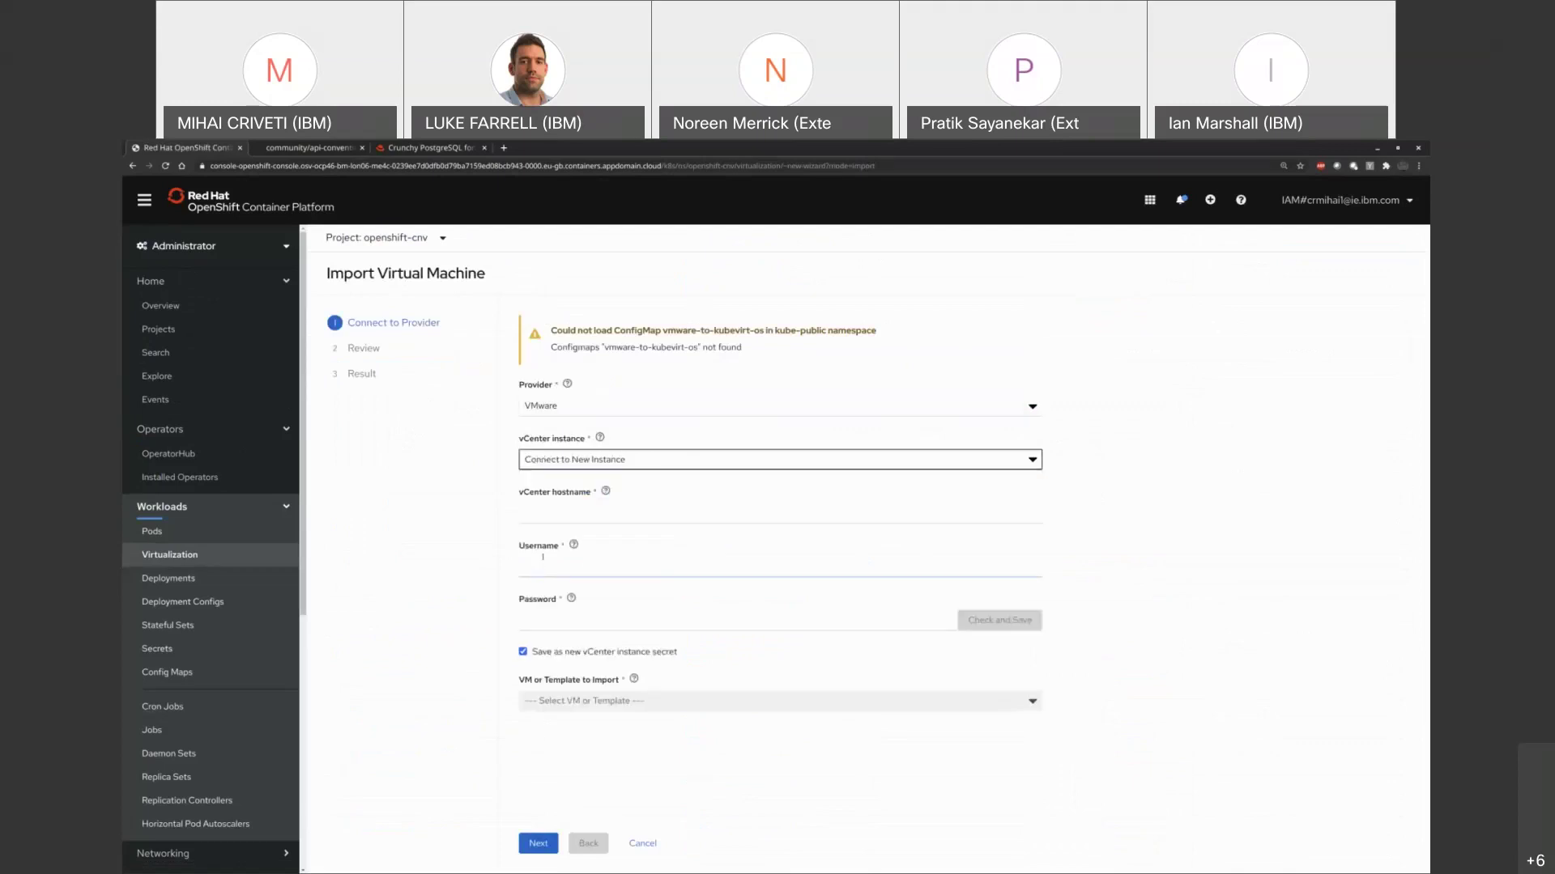
{"action": "left_click", "coordinate": [378, 341]}
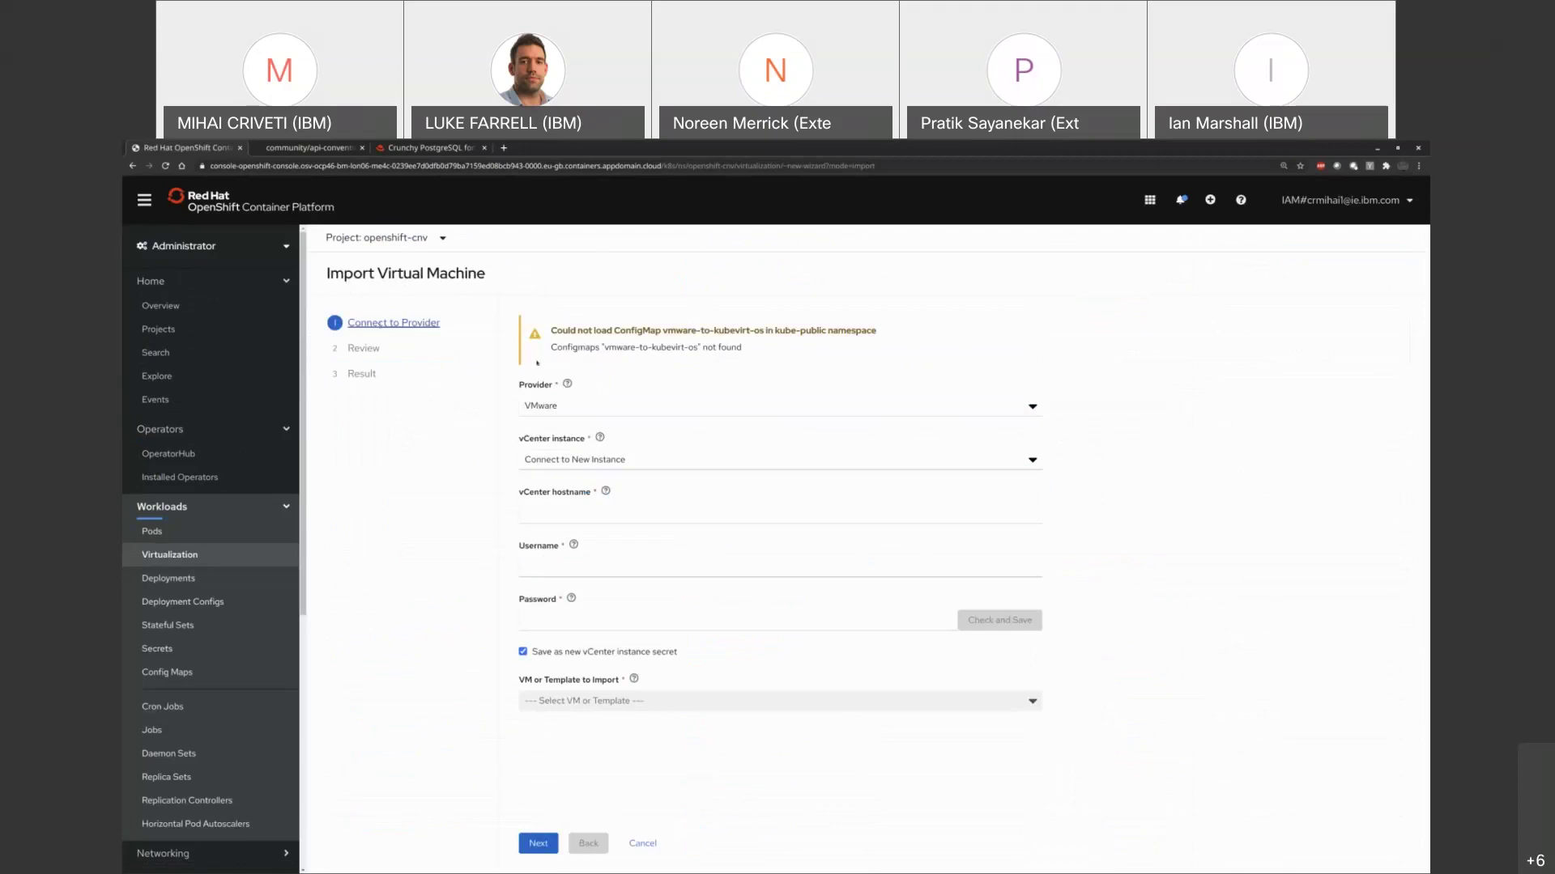
{"action": "left_click", "coordinate": [636, 844]}
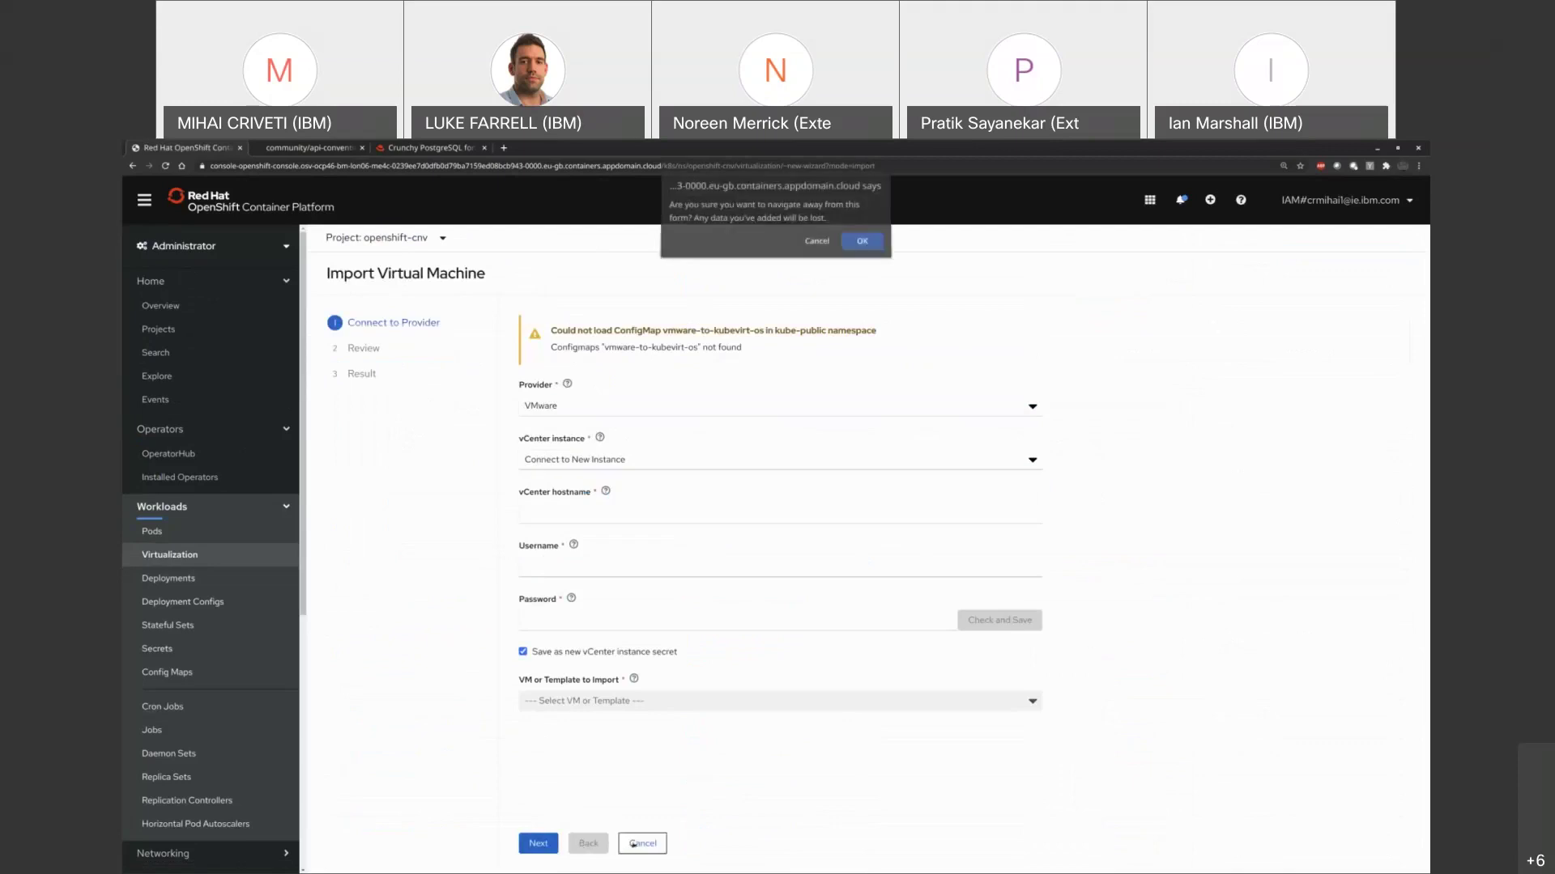
{"action": "left_click", "coordinate": [853, 245]}
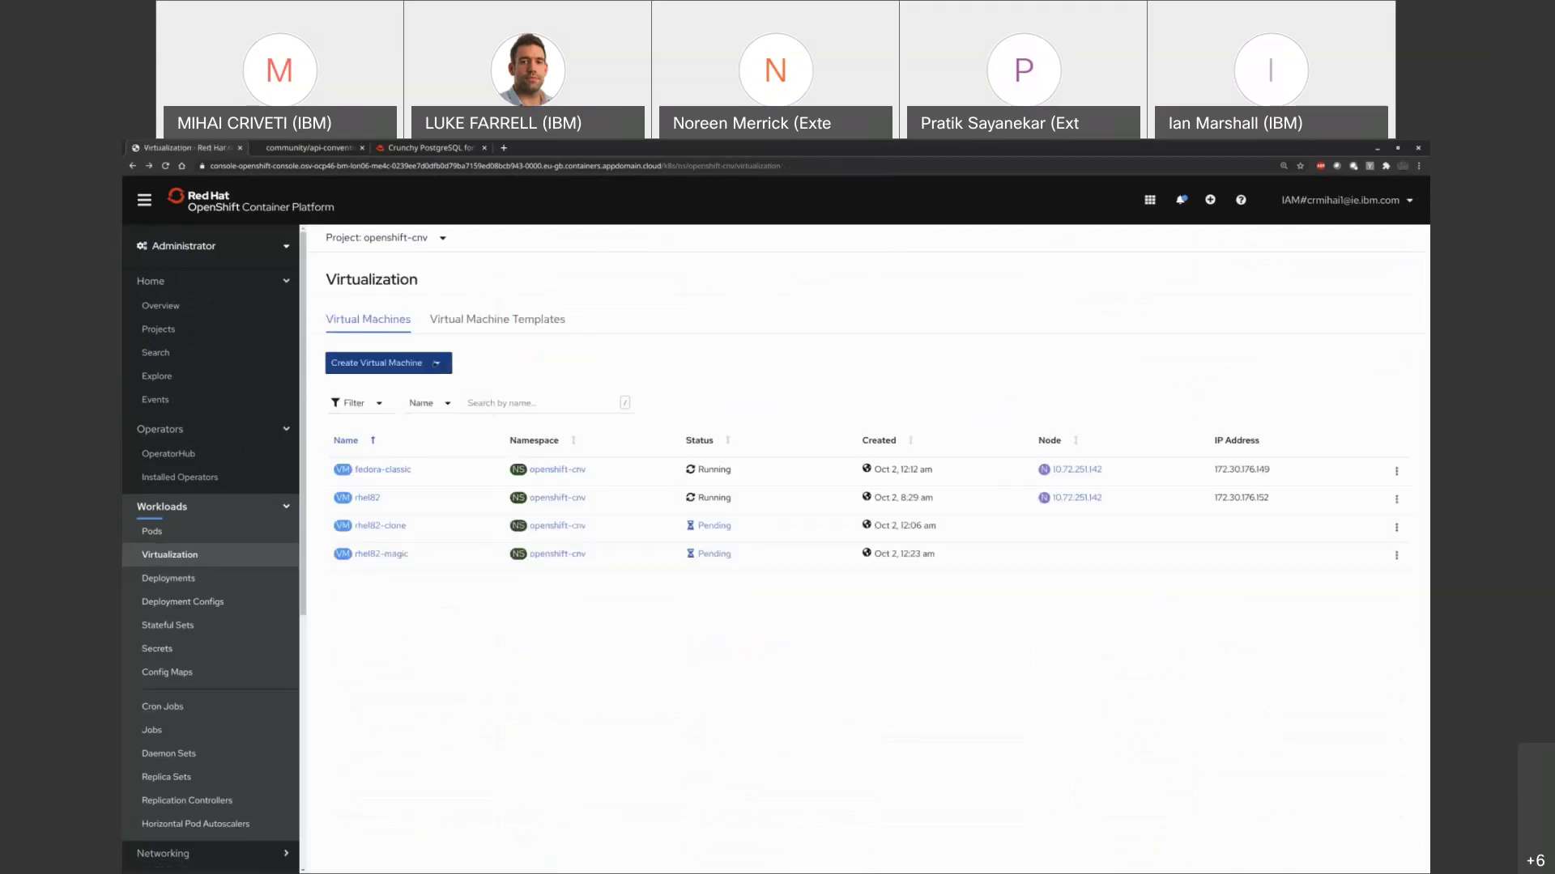
Start creating a new virtual machine with the wizard and name it fedora33b
{"action": "left_click", "coordinate": [421, 363]}
{"action": "left_click", "coordinate": [369, 393]}
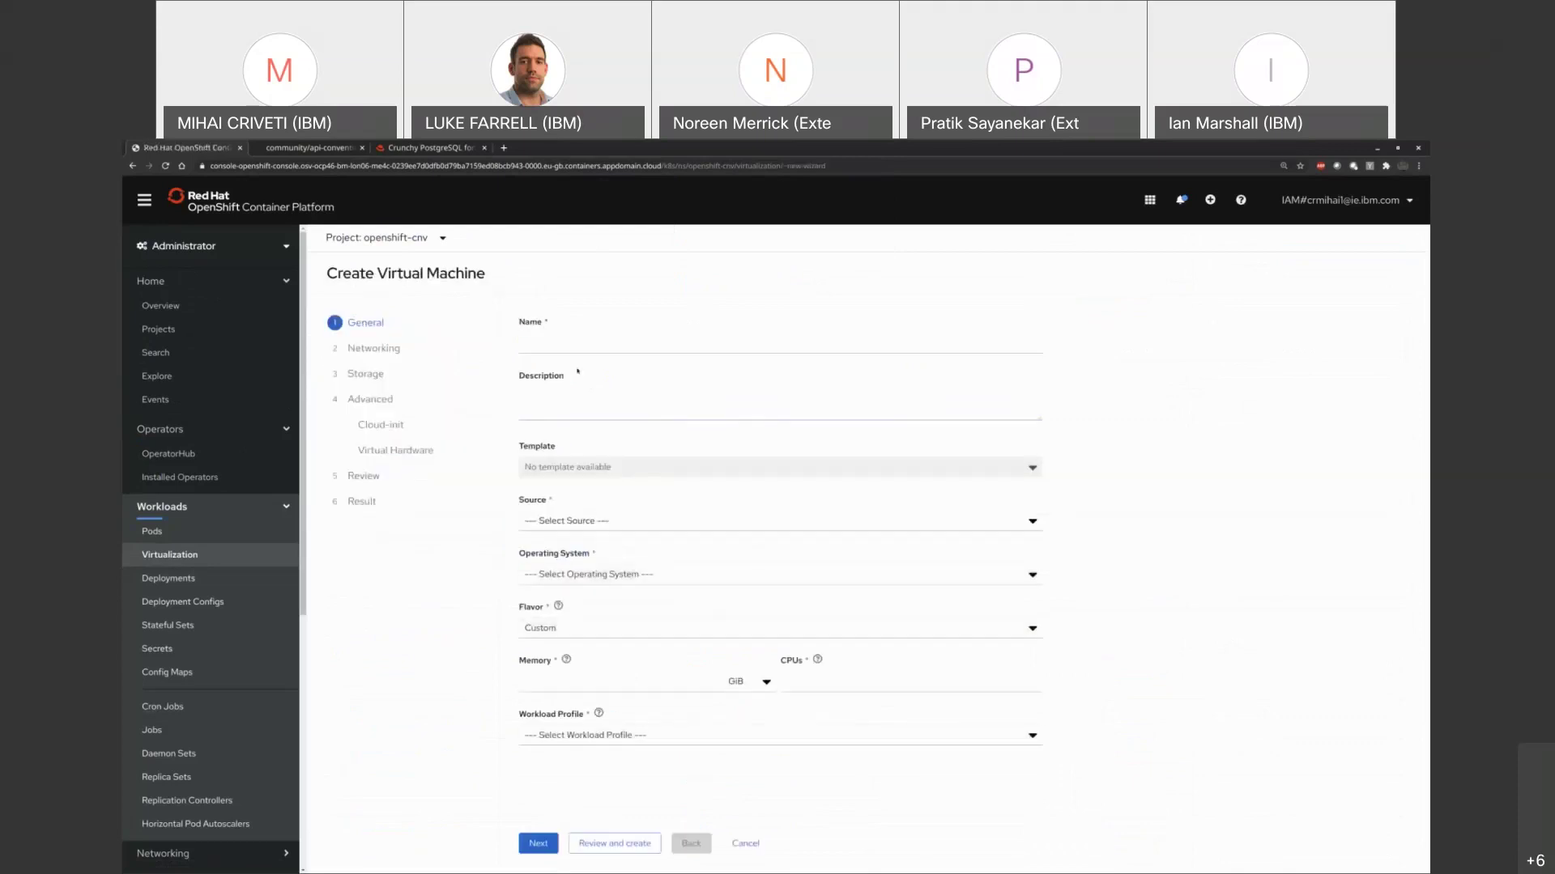
{"action": "left_click", "coordinate": [587, 344]}
{"action": "key", "text": "Down"}
{"action": "key", "text": "Return"}
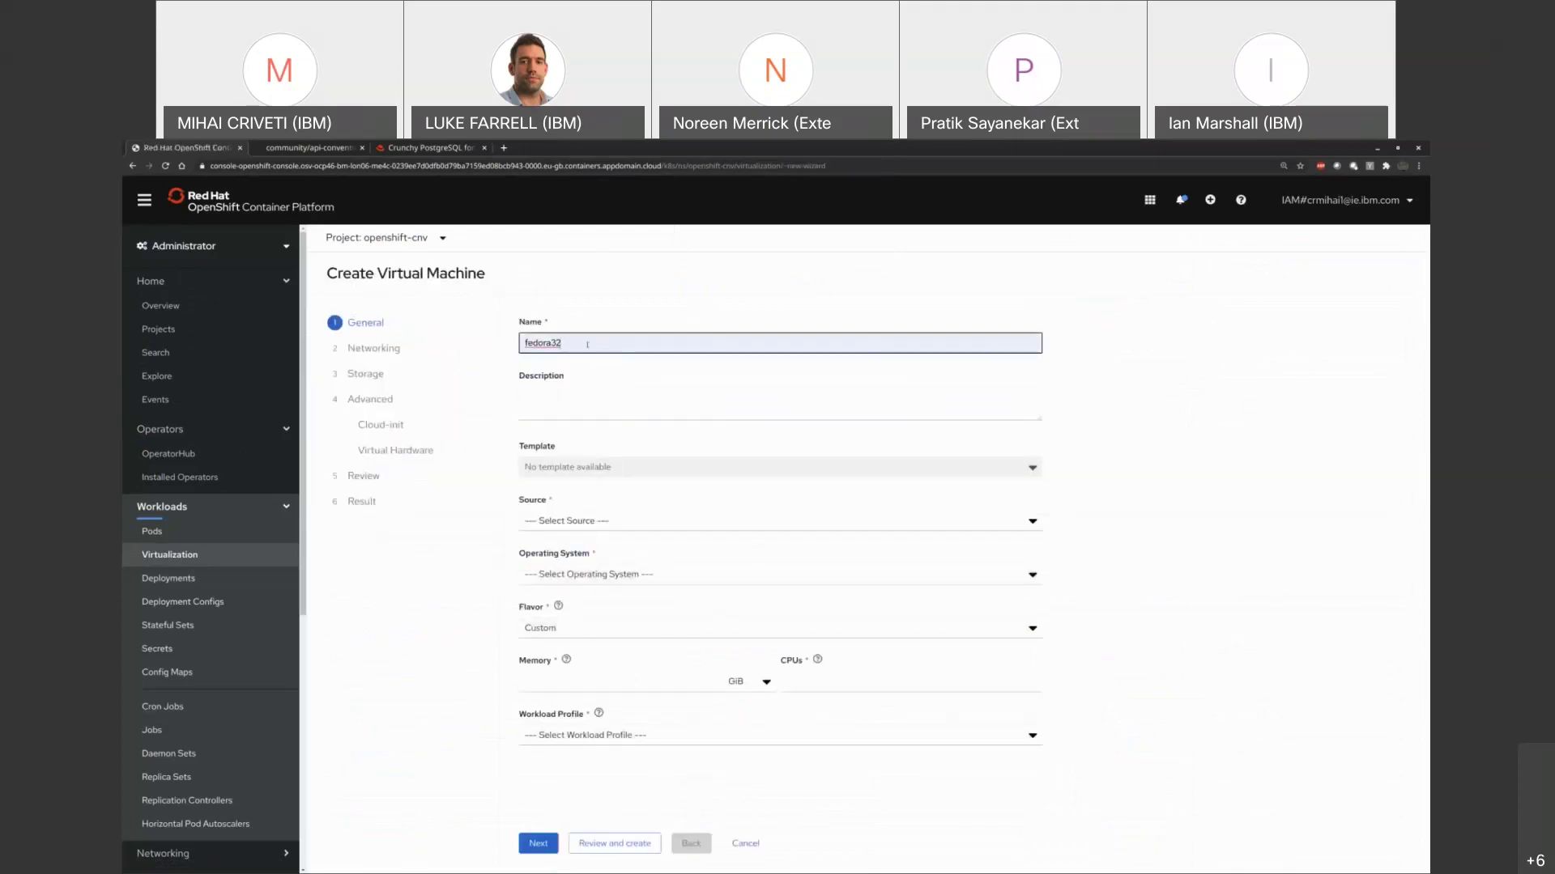
{"action": "key", "text": "BackSpace"}
{"action": "type", "text": "3"}
{"action": "key", "text": "Tab"}
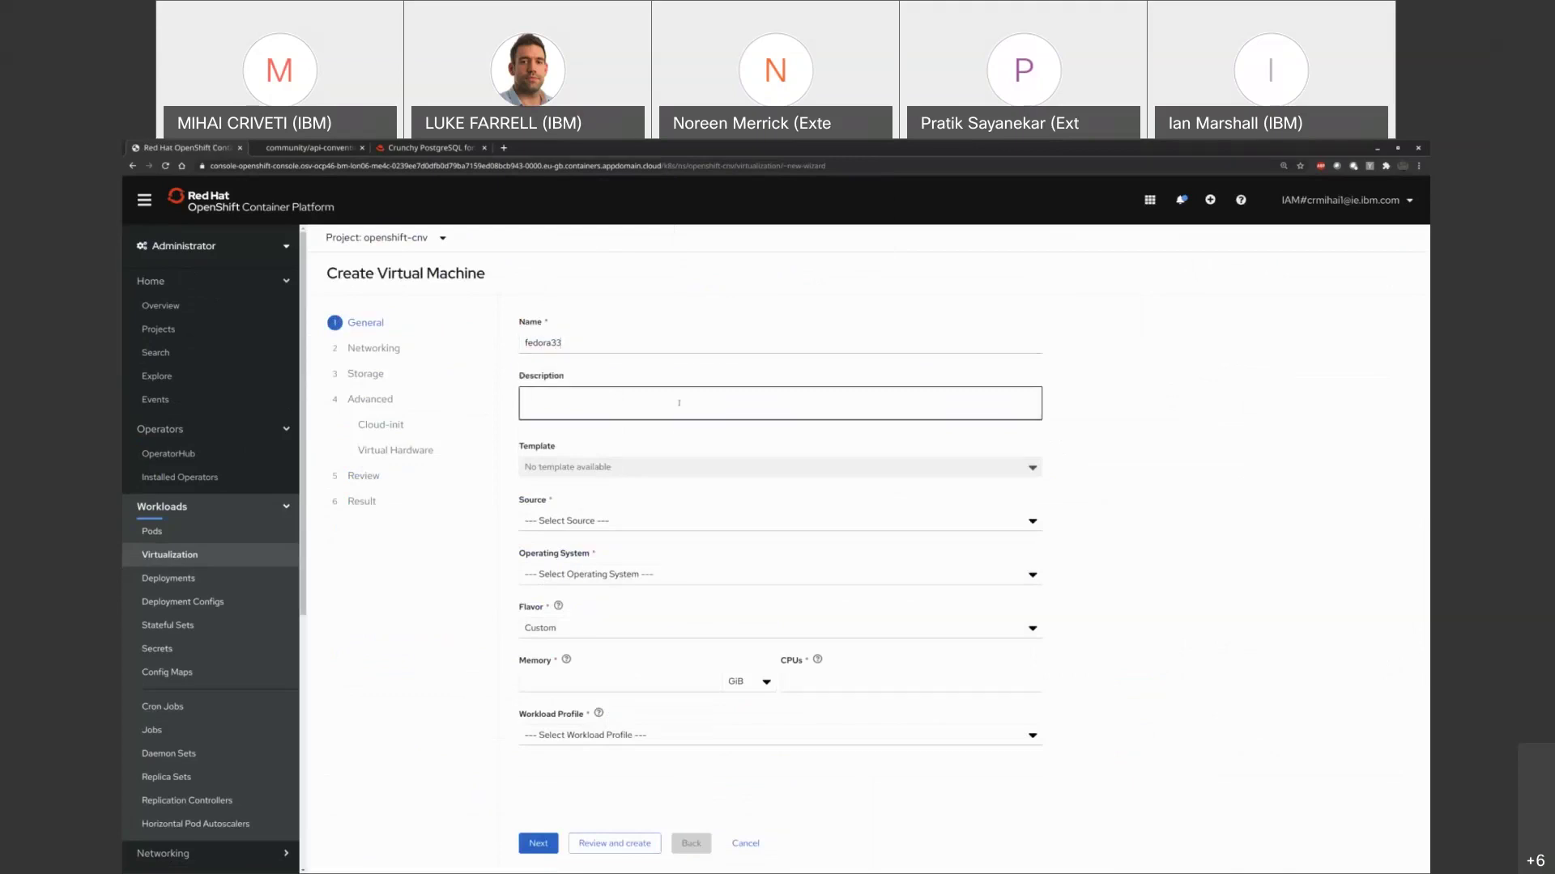
{"action": "key", "text": "shift+Tab"}
{"action": "type", "text": "b"}
{"action": "key", "text": "Tab"}
{"action": "left_click", "coordinate": [589, 521]}
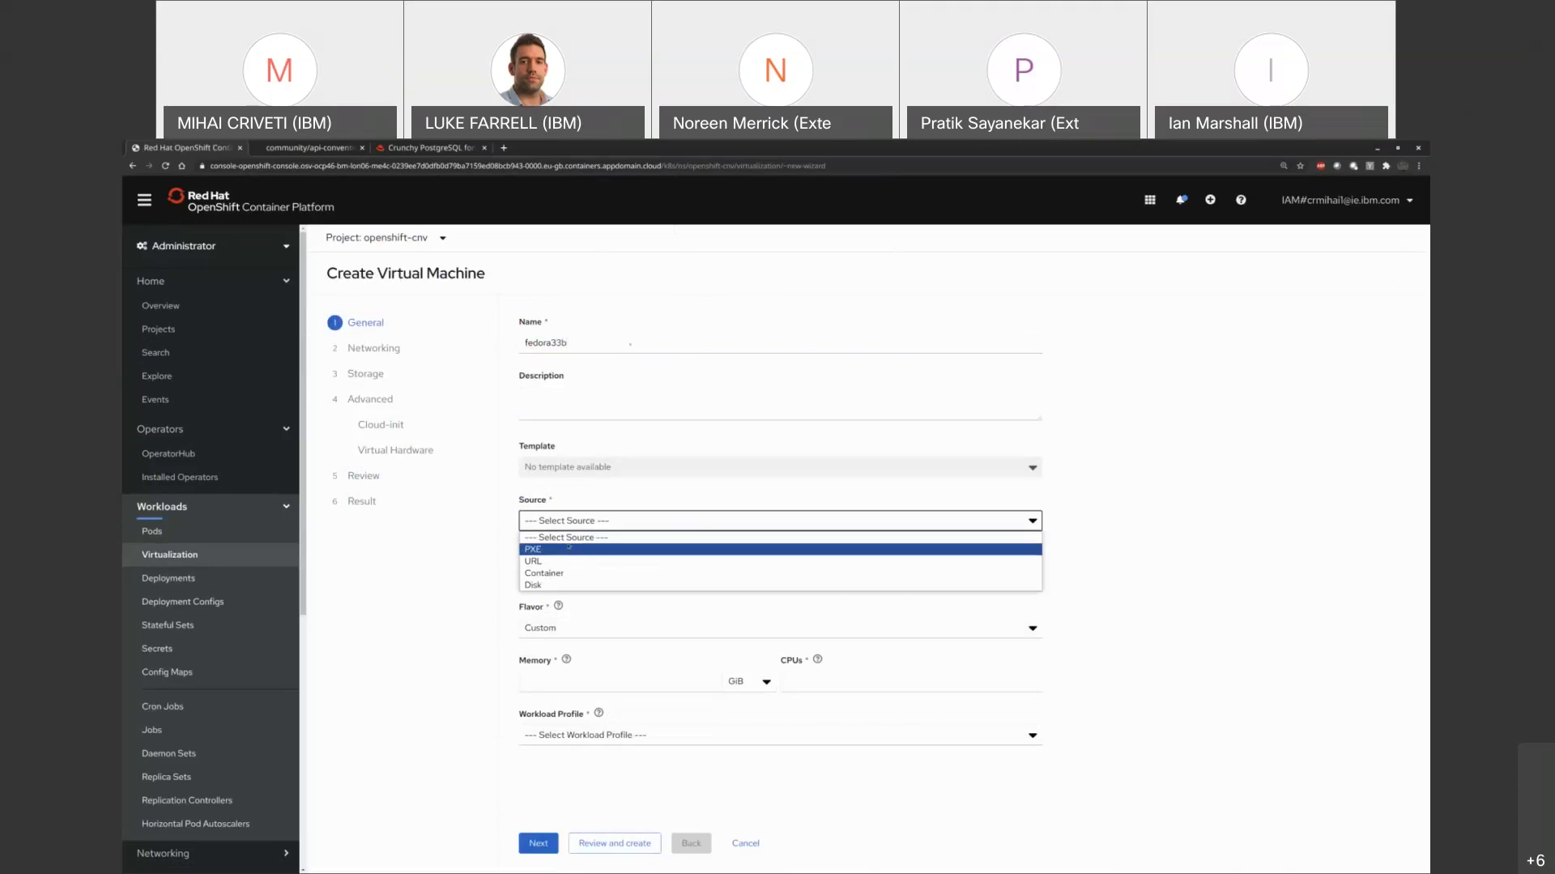
{"action": "left_click", "coordinate": [559, 562]}
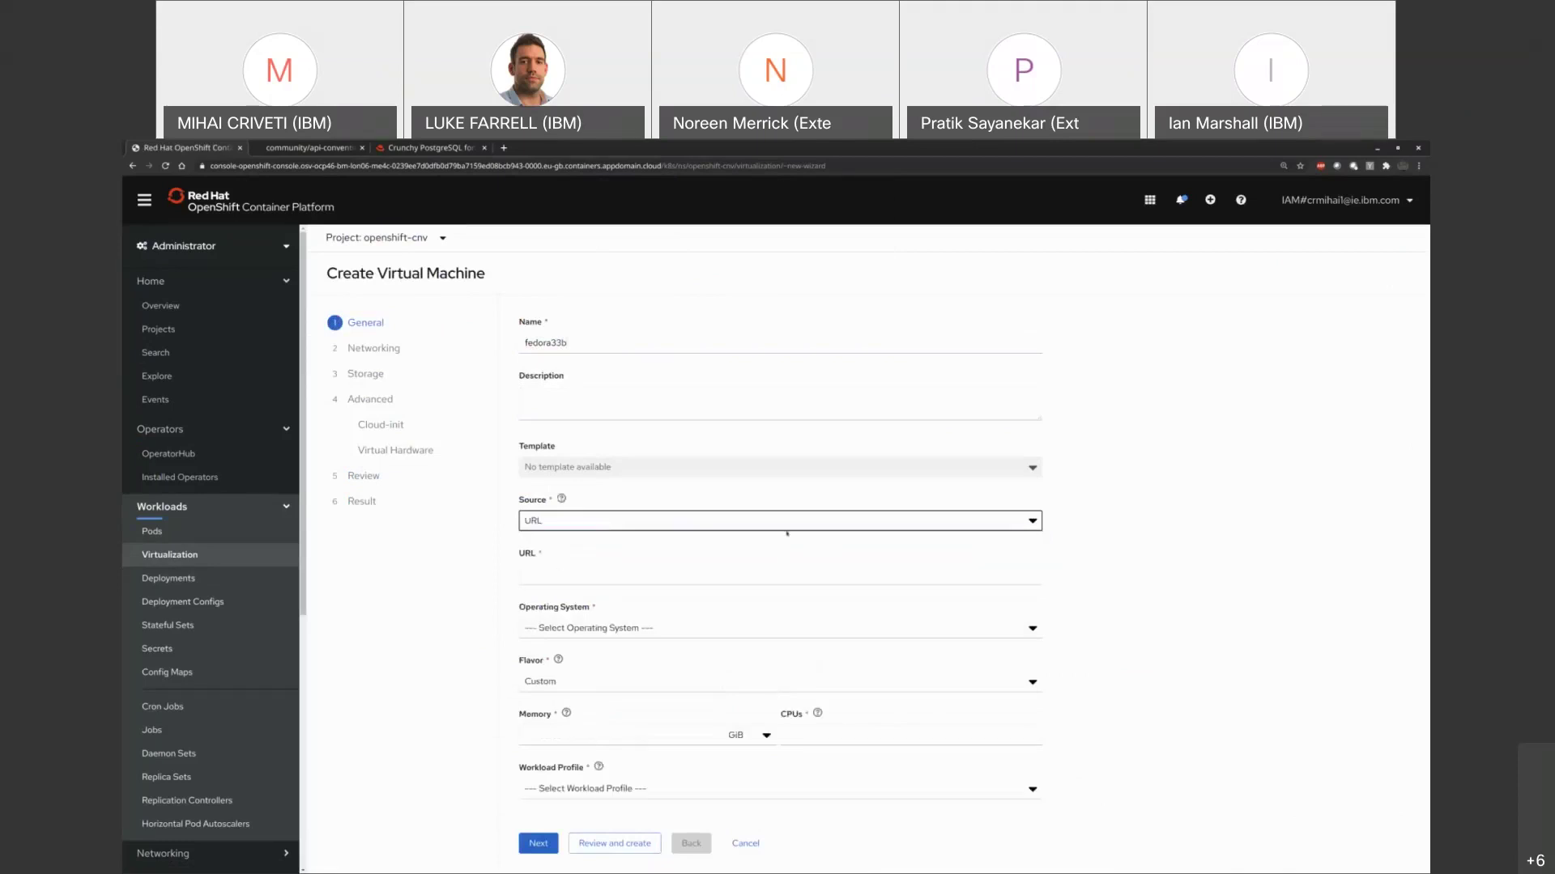
{"action": "left_click", "coordinate": [987, 575]}
{"action": "key", "text": "Down"}
{"action": "key", "text": "Return"}
{"action": "left_click_drag", "start_coordinate": [1027, 574], "coordinate": [989, 576]}
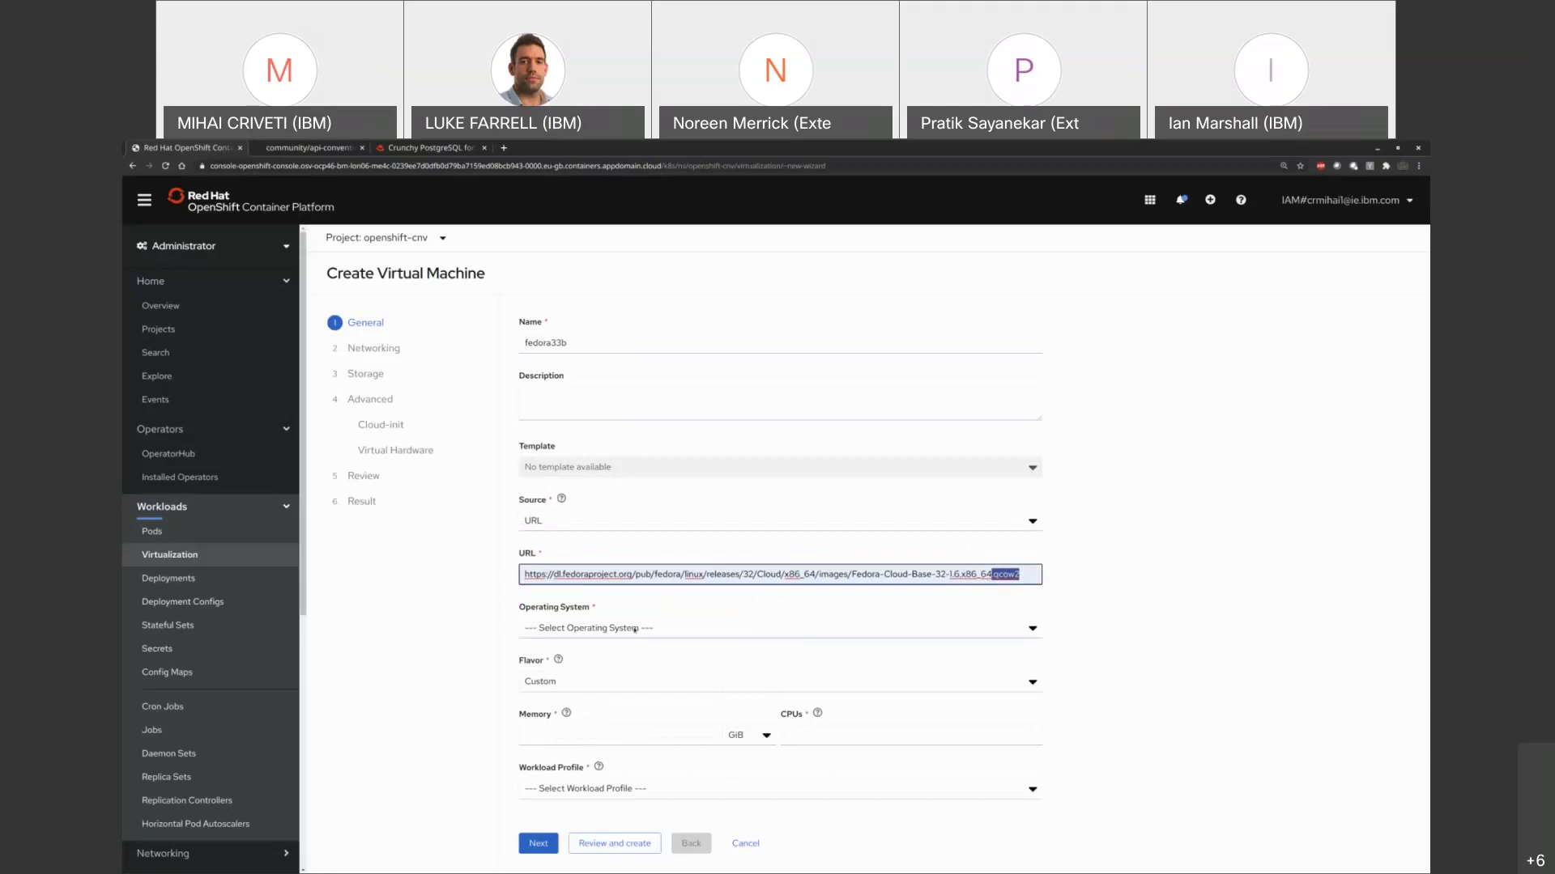
Set the new virtual machine's operating system to Fedora 31 or higher
{"action": "left_click", "coordinate": [724, 629]}
{"action": "left_click", "coordinate": [567, 656]}
{"action": "left_click", "coordinate": [648, 629]}
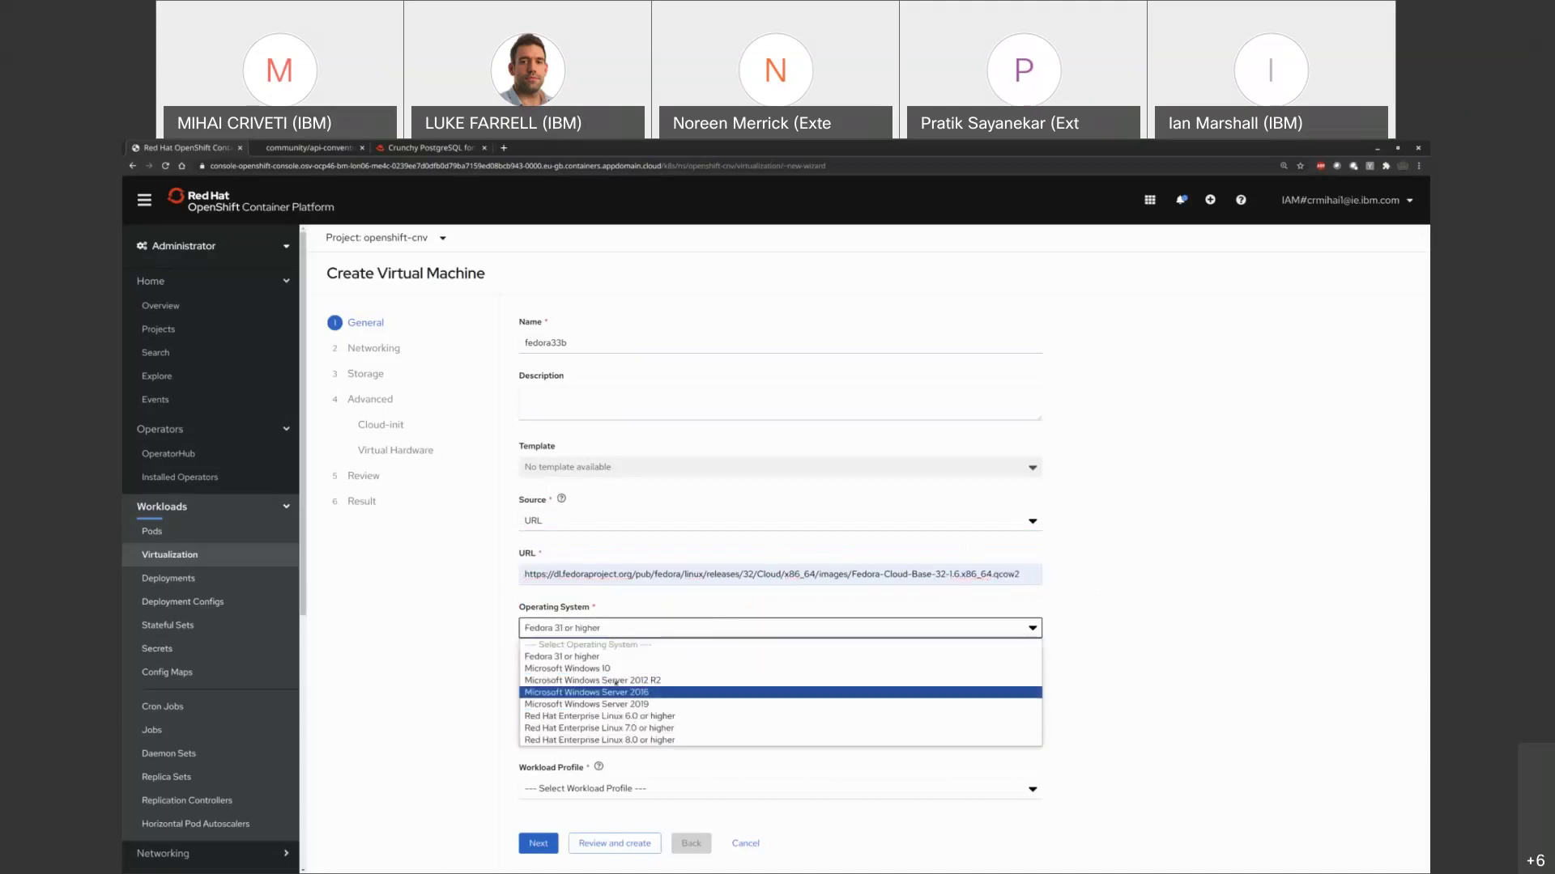
{"action": "left_click", "coordinate": [638, 636]}
{"action": "left_click", "coordinate": [1151, 624]}
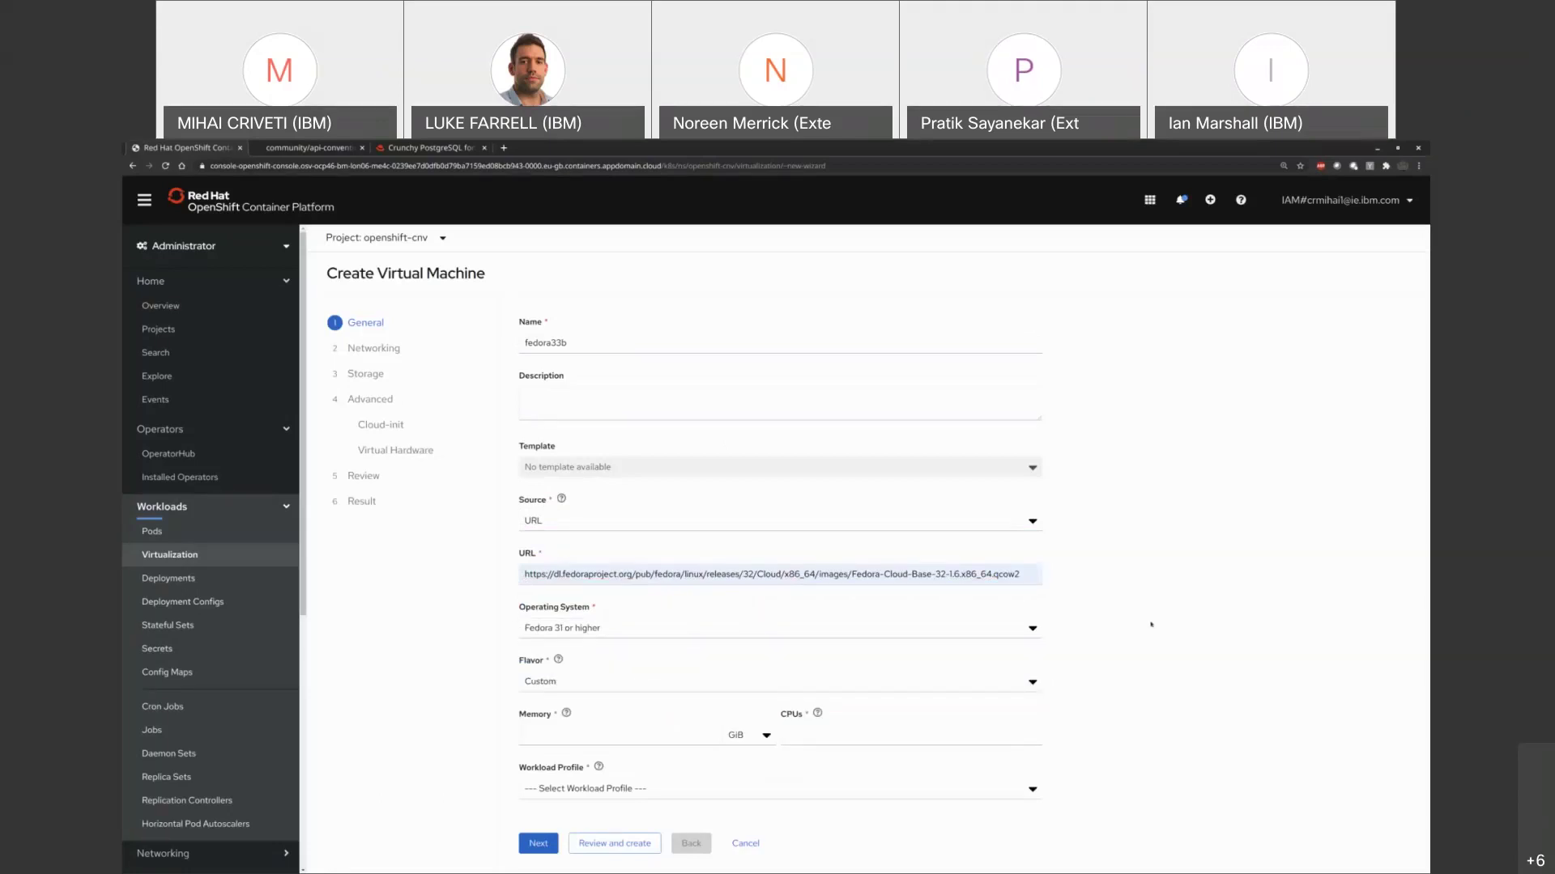
Set the new virtual machine's flavor to Custom with 2 GiB of memory and 2 CPUs
{"action": "left_click", "coordinate": [1014, 683]}
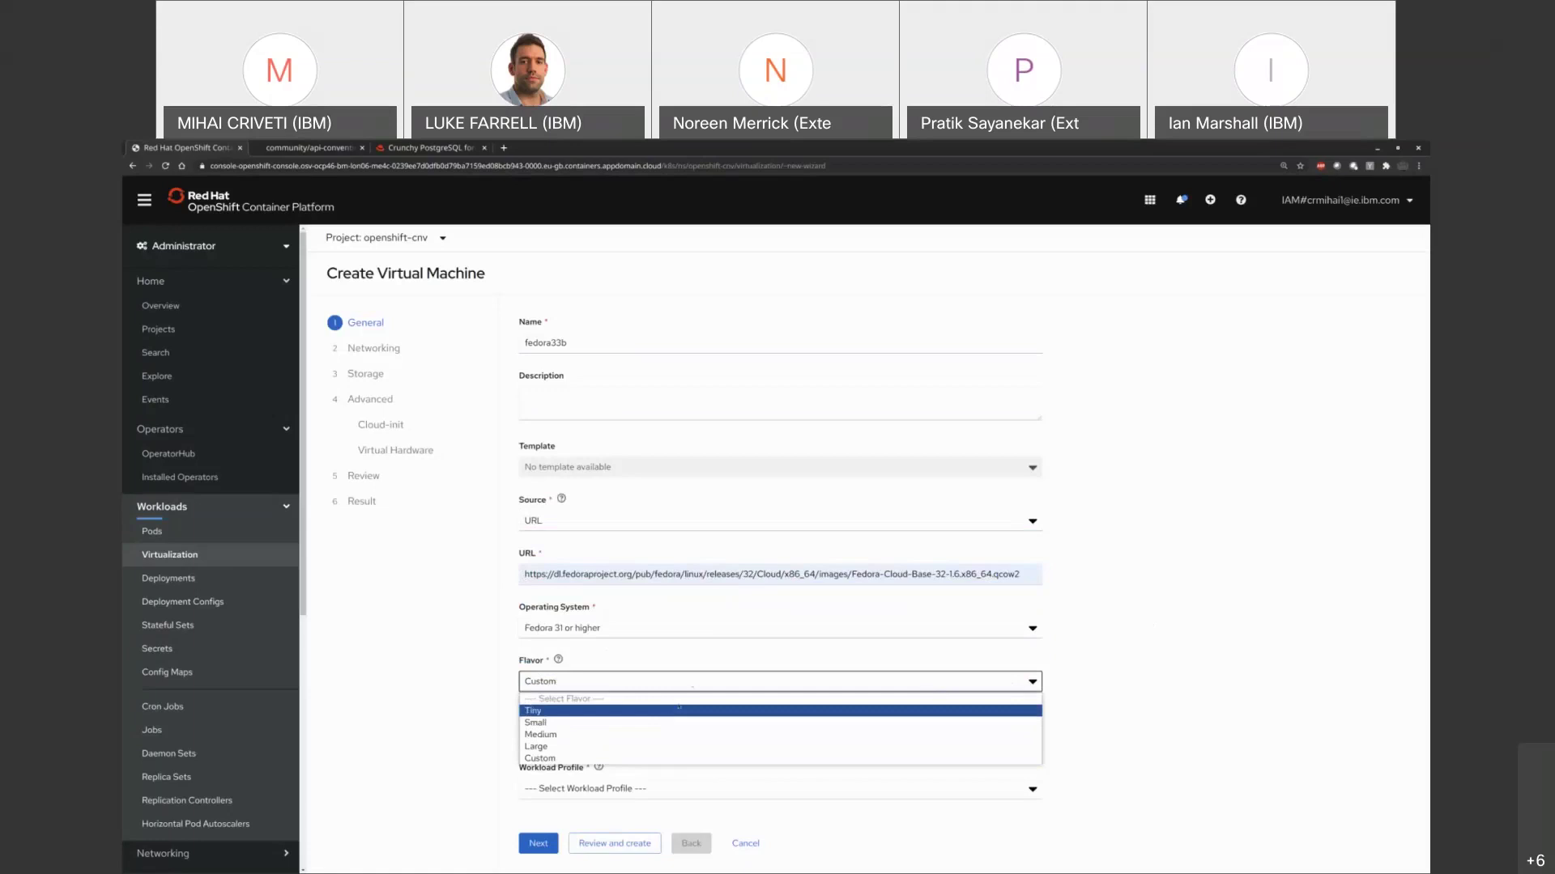
{"action": "left_click", "coordinate": [532, 722]}
{"action": "left_click", "coordinate": [593, 676]}
{"action": "left_click", "coordinate": [540, 758]}
{"action": "left_click", "coordinate": [597, 731]}
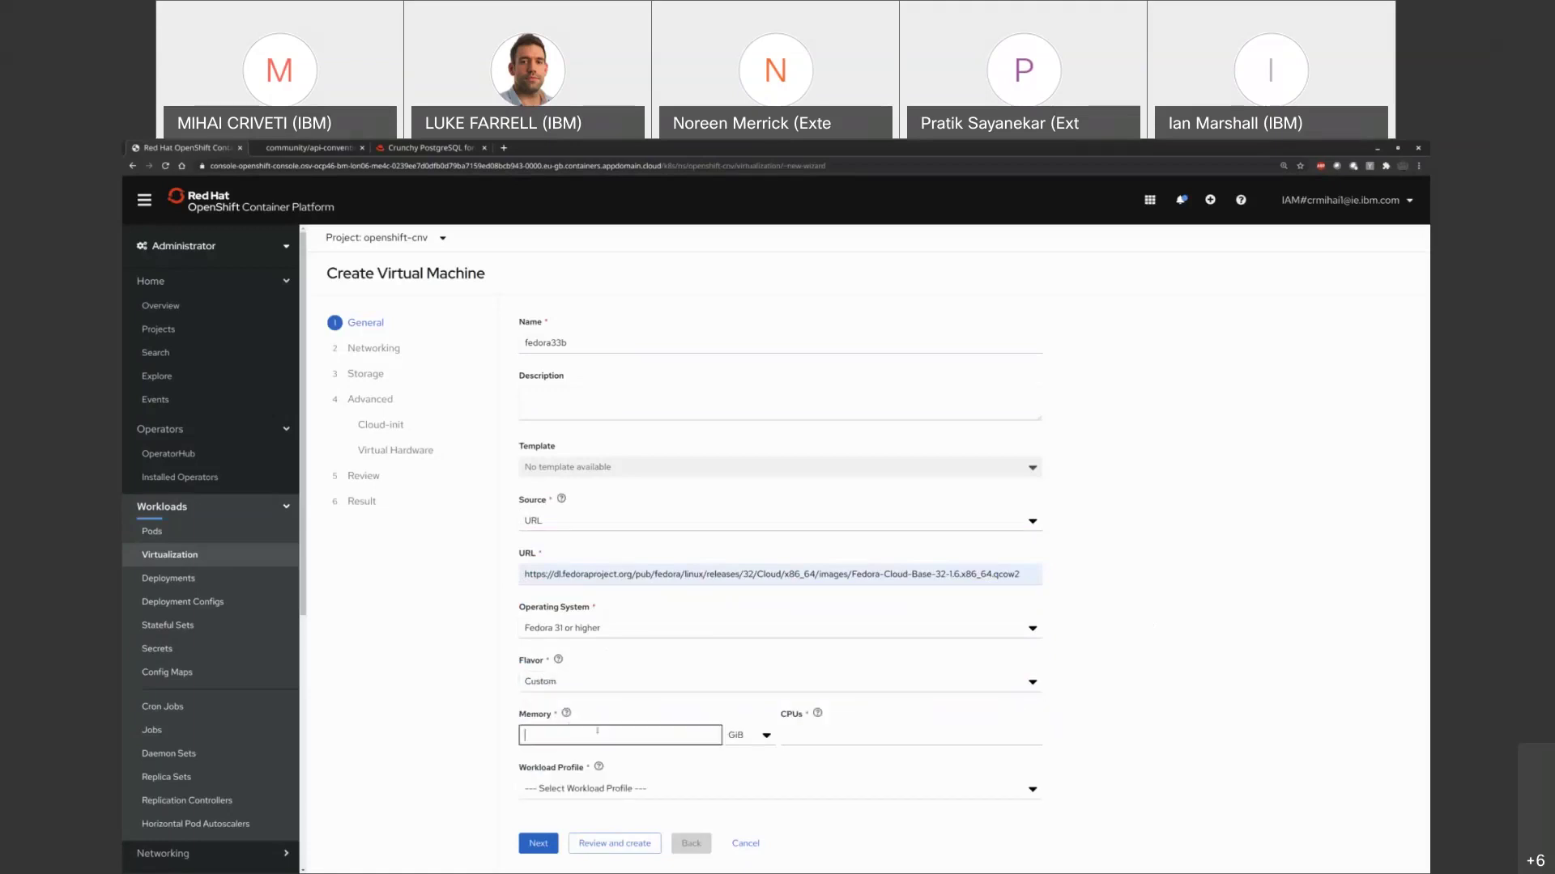
{"action": "type", "text": "9"}
{"action": "key", "text": "Tab"}
{"action": "left_click", "coordinate": [821, 735]}
{"action": "left_click", "coordinate": [807, 726]}
Set the workload profile to desktop and continue to the networking settings
{"action": "left_click", "coordinate": [641, 787]}
{"action": "left_click", "coordinate": [642, 787]}
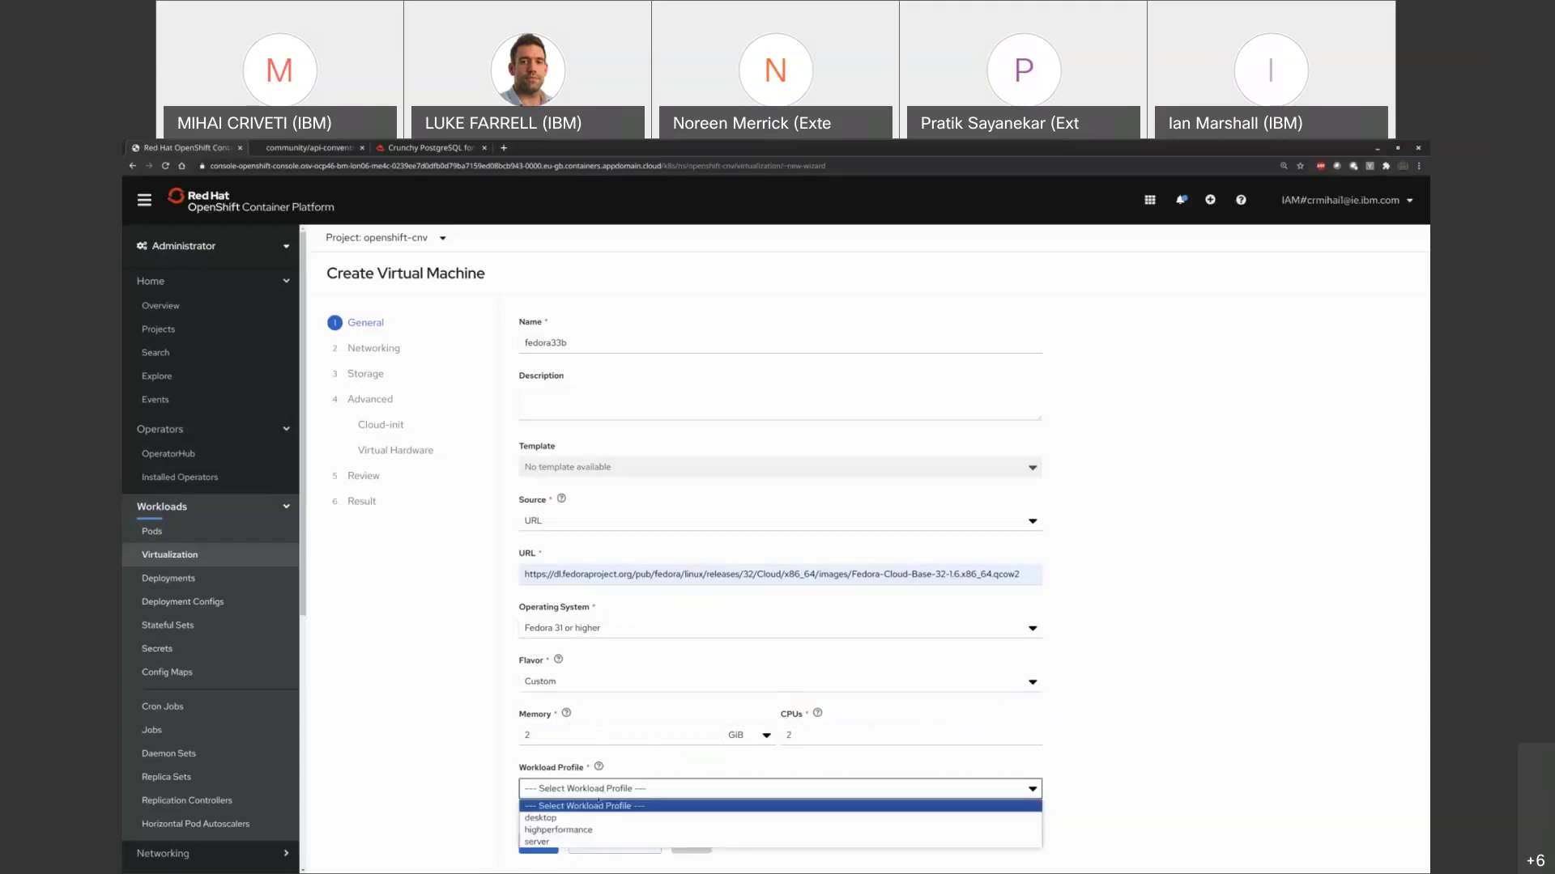
{"action": "left_click", "coordinate": [585, 820]}
{"action": "left_click", "coordinate": [564, 785]}
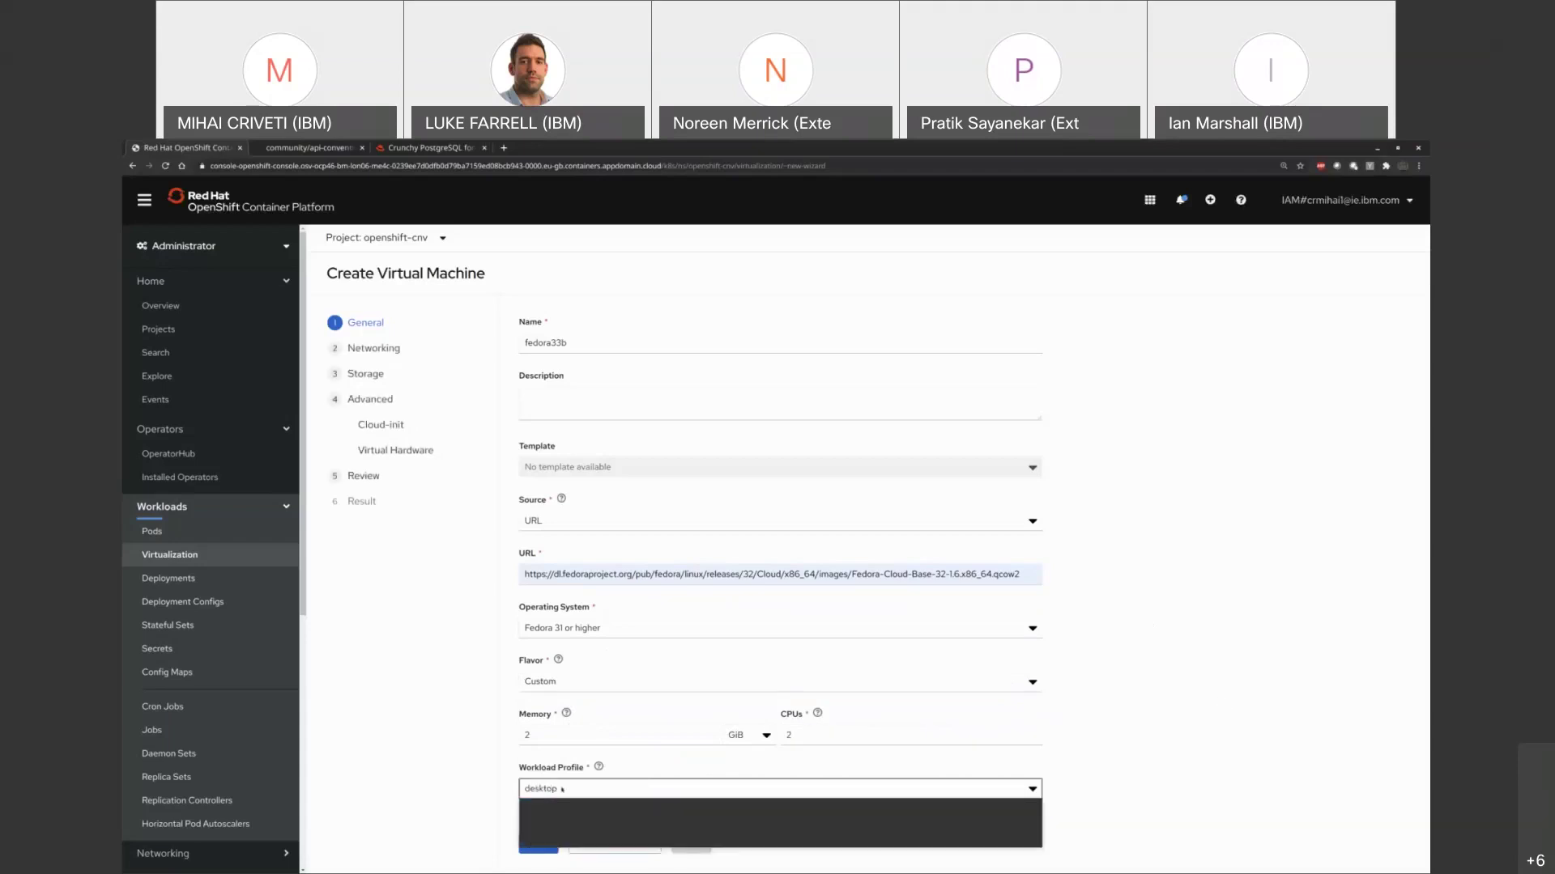
{"action": "left_click", "coordinate": [576, 821]}
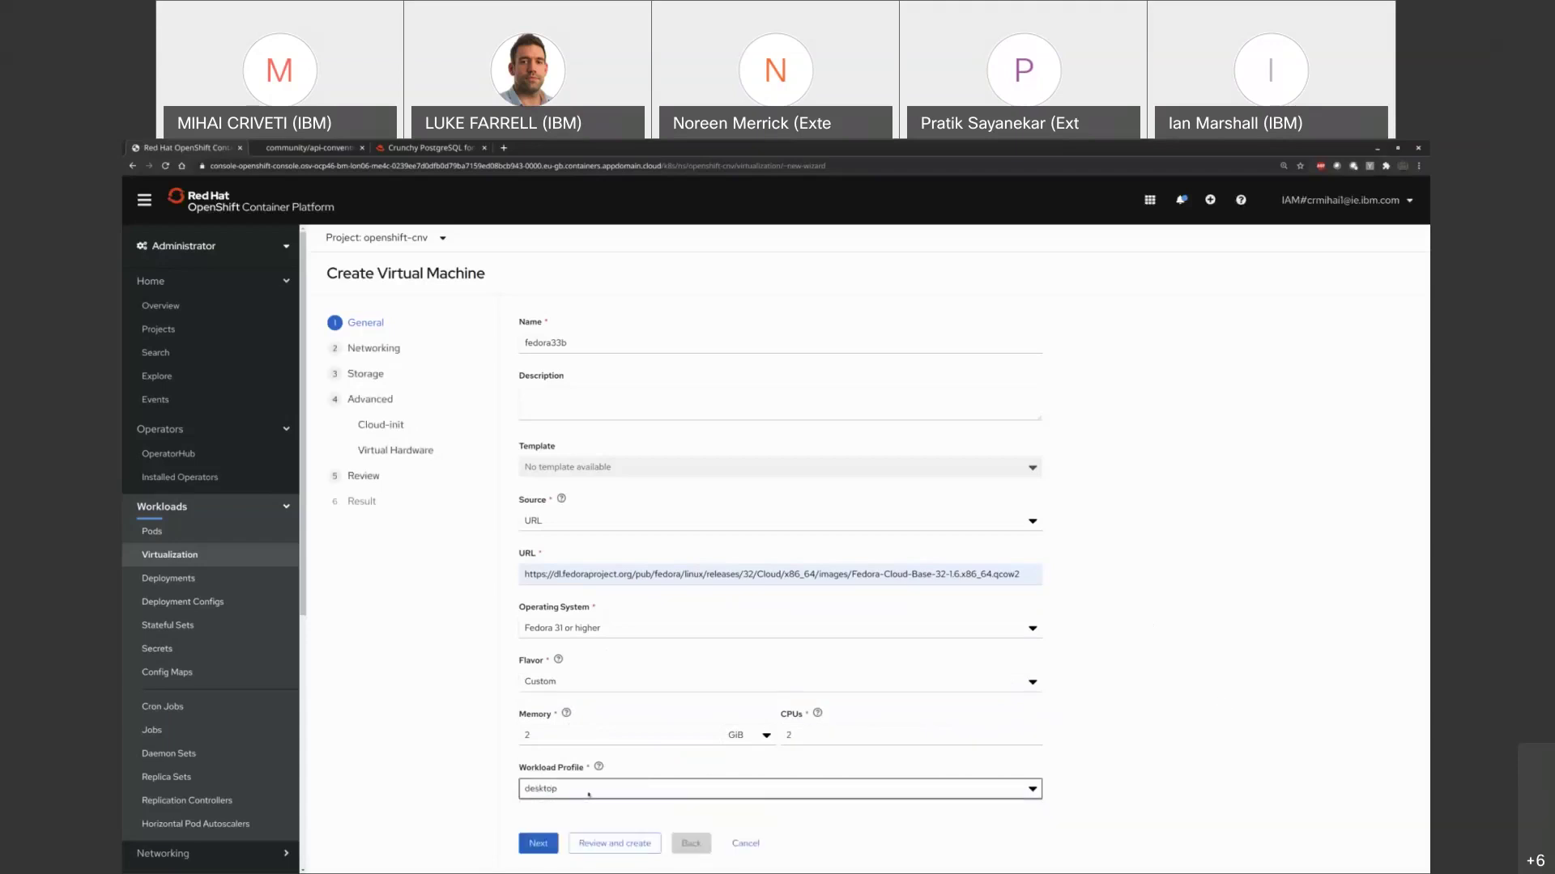
{"action": "left_click", "coordinate": [539, 843]}
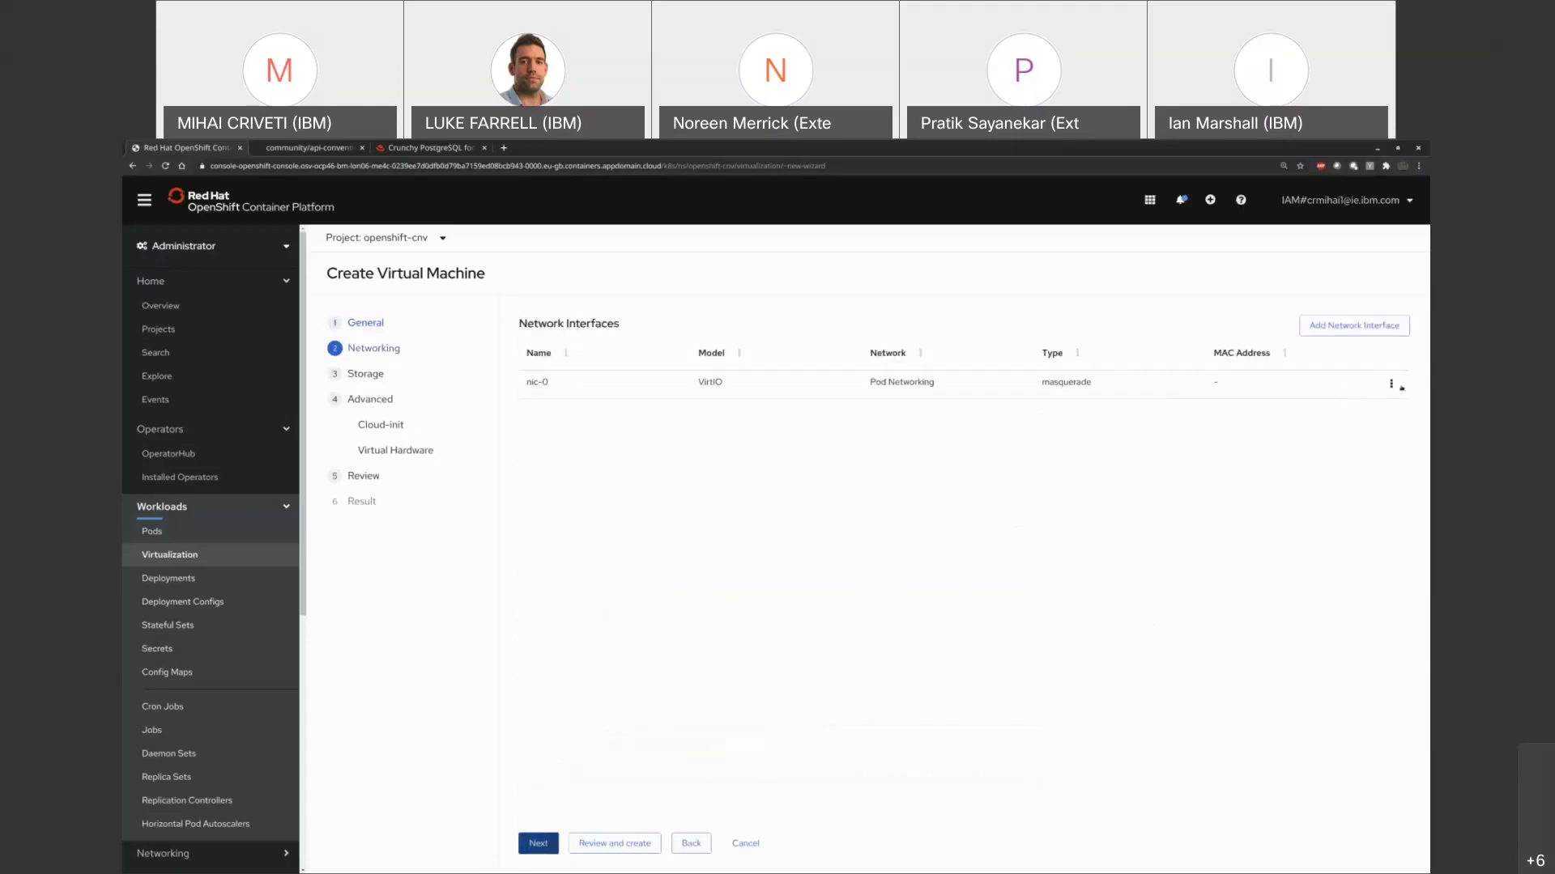
Review the type, network and model options available for the nic-0 network interface, and cancel the edit
{"action": "left_click", "coordinate": [1391, 384]}
{"action": "left_click", "coordinate": [1378, 411]}
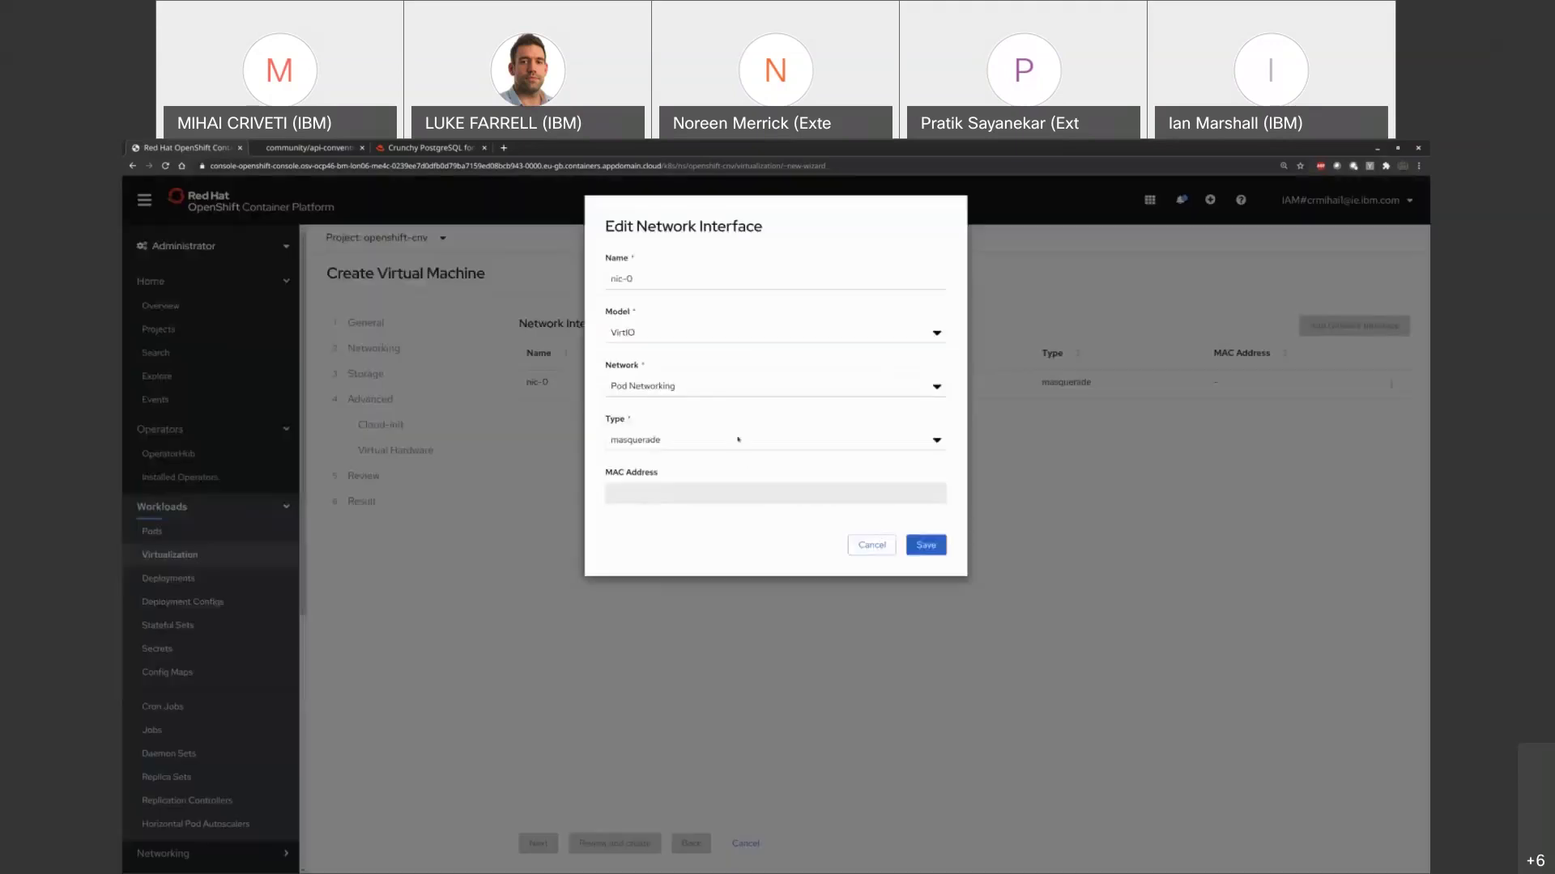
{"action": "left_click", "coordinate": [738, 442]}
{"action": "left_click", "coordinate": [739, 445]}
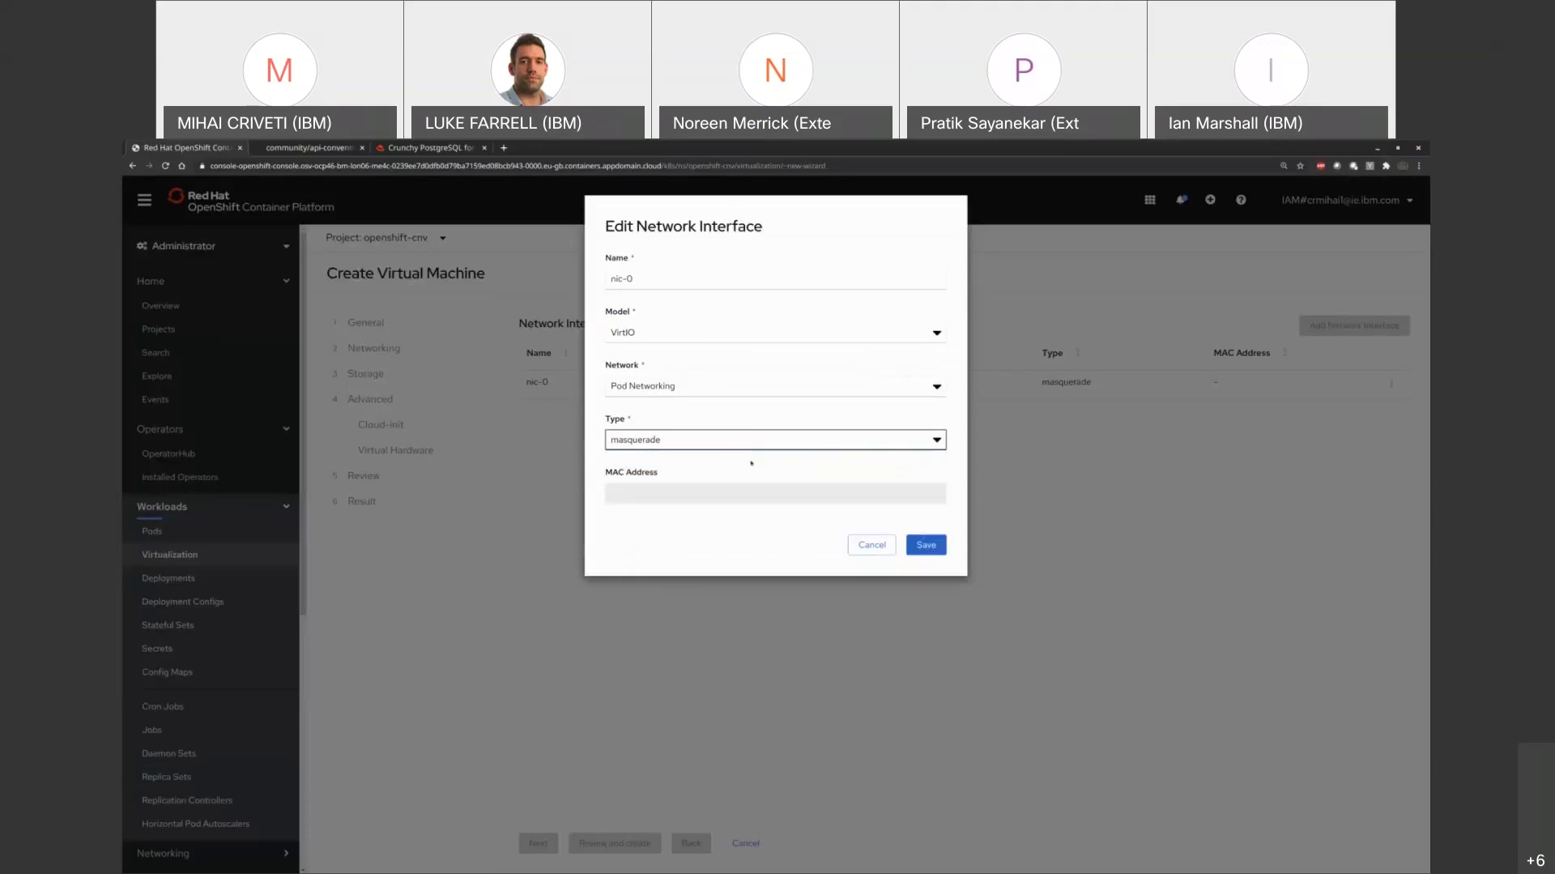
{"action": "left_click", "coordinate": [697, 386]}
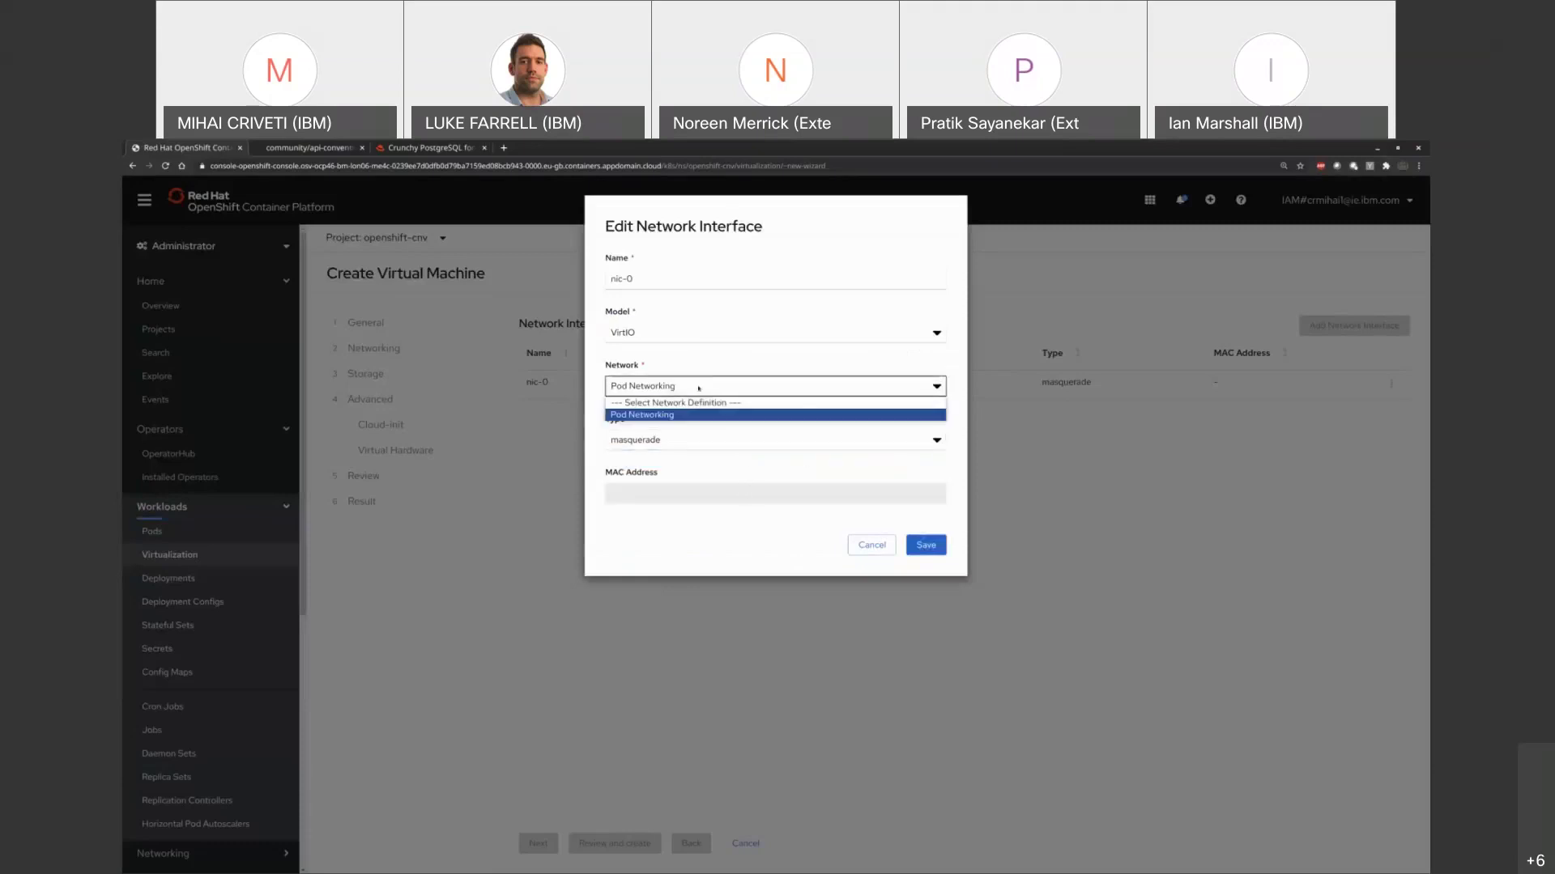
{"action": "left_click", "coordinate": [688, 333]}
{"action": "left_click", "coordinate": [715, 333]}
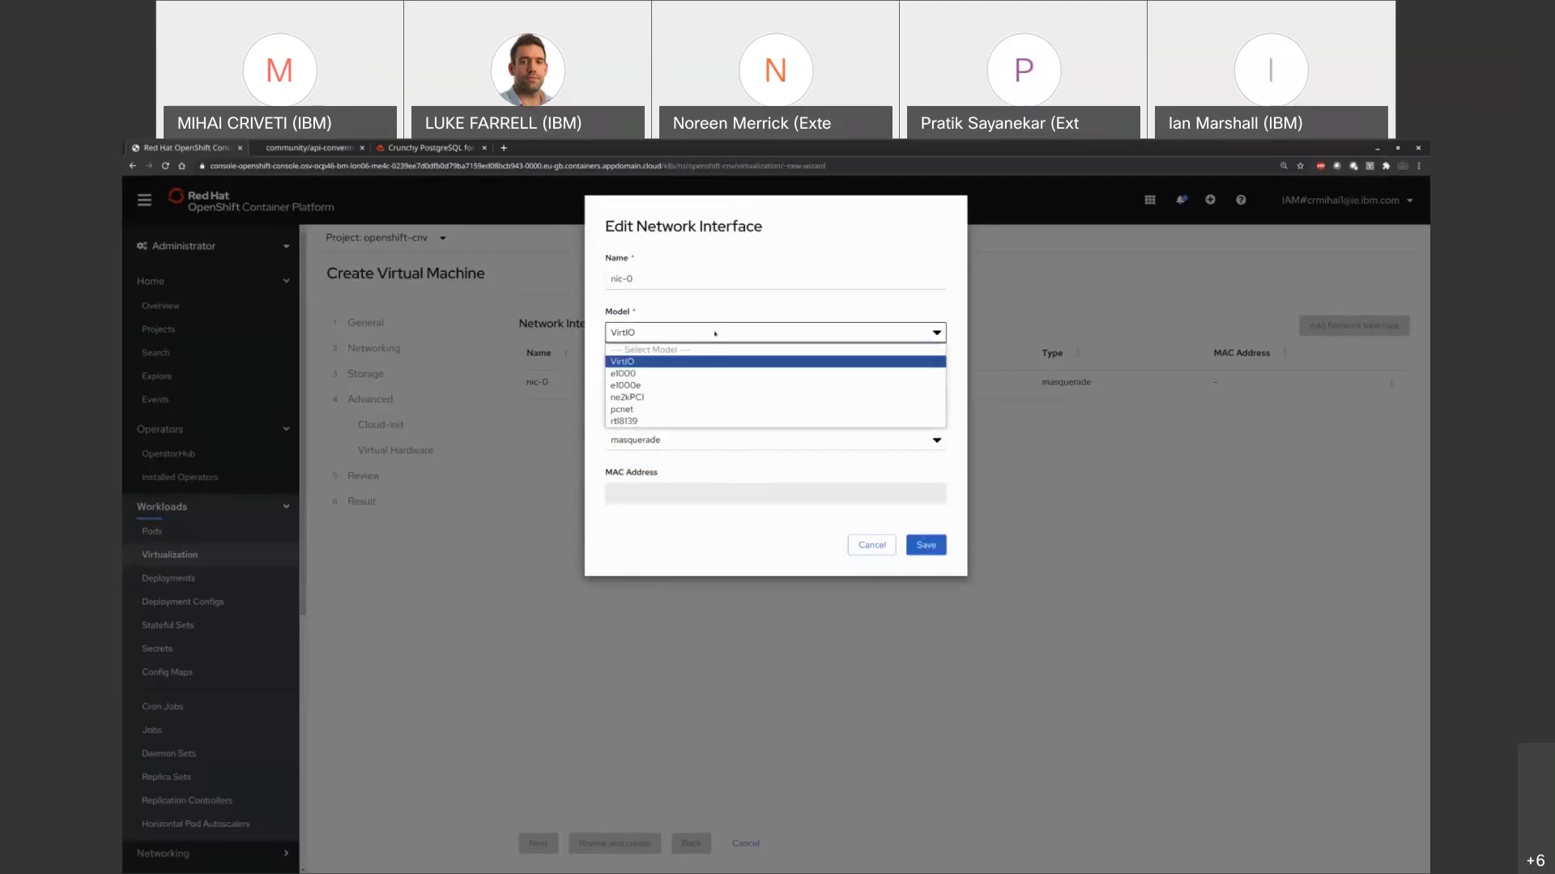
{"action": "left_click", "coordinate": [715, 331]}
{"action": "left_click", "coordinate": [858, 542]}
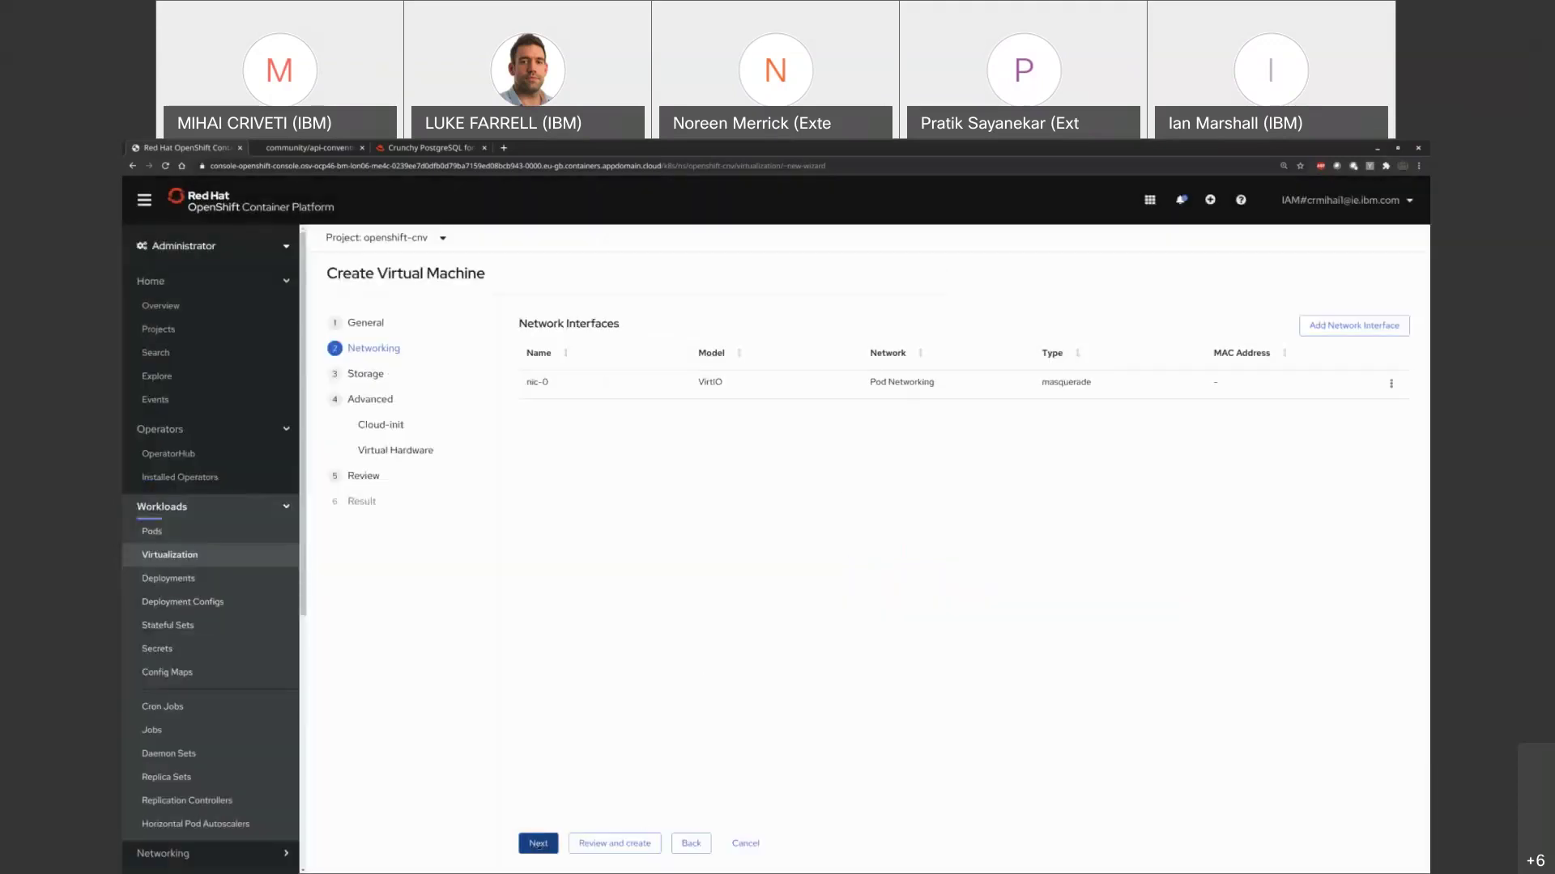
Continue to the storage settings and set the rootdisk's storage class to ibmc-block-bronze
{"action": "left_click", "coordinate": [538, 844]}
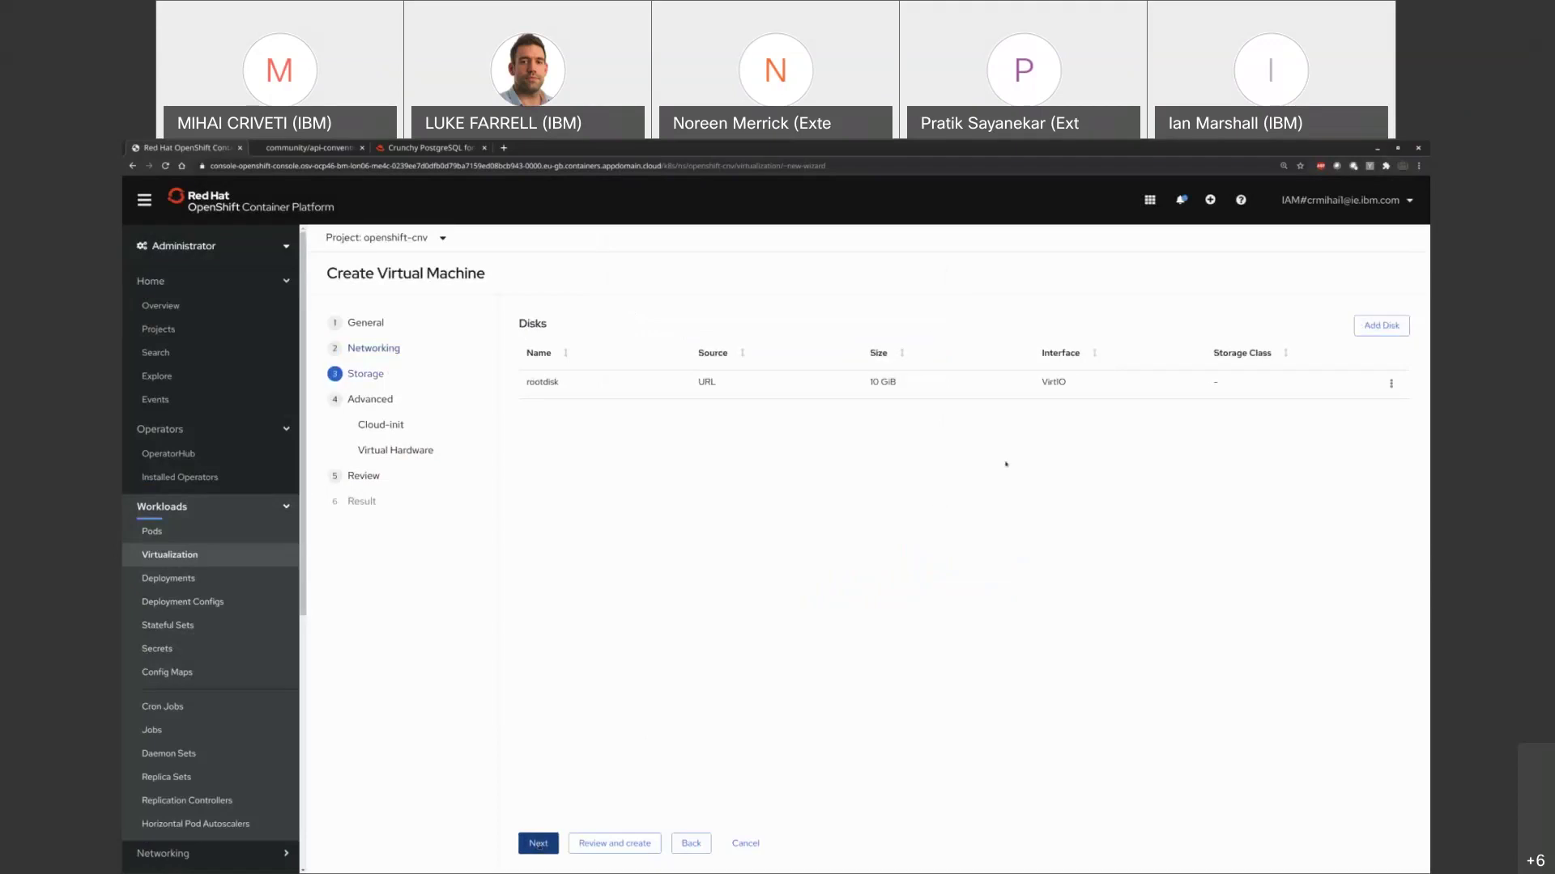
{"action": "left_click", "coordinate": [1391, 386]}
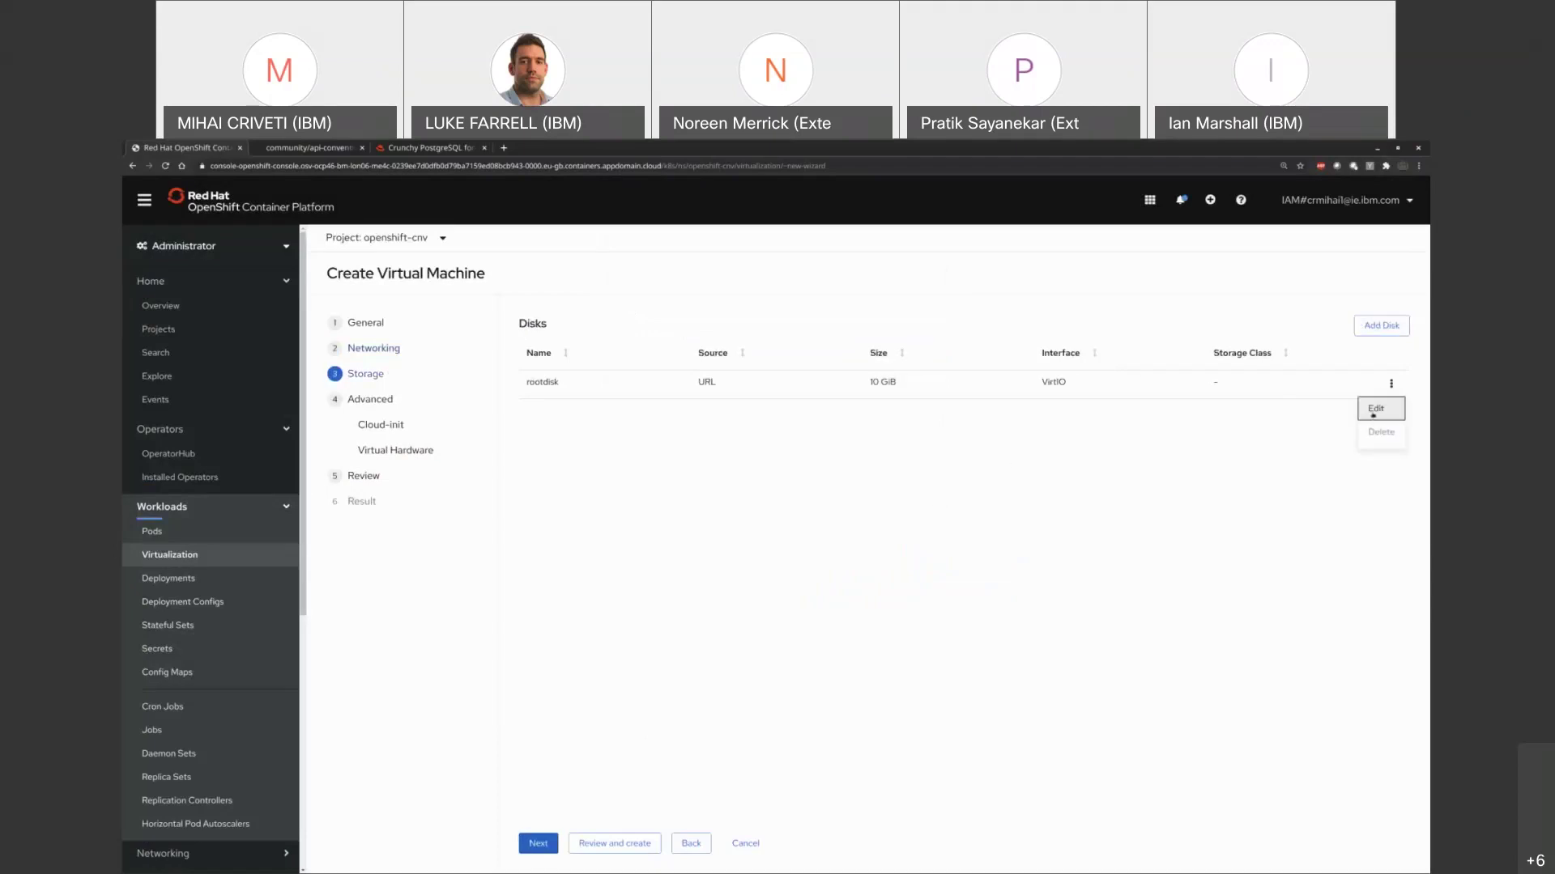
{"action": "left_click", "coordinate": [1375, 410]}
{"action": "left_click", "coordinate": [725, 552]}
{"action": "scroll", "coordinate": [740, 583], "scroll_direction": "down", "scroll_amount": 3}
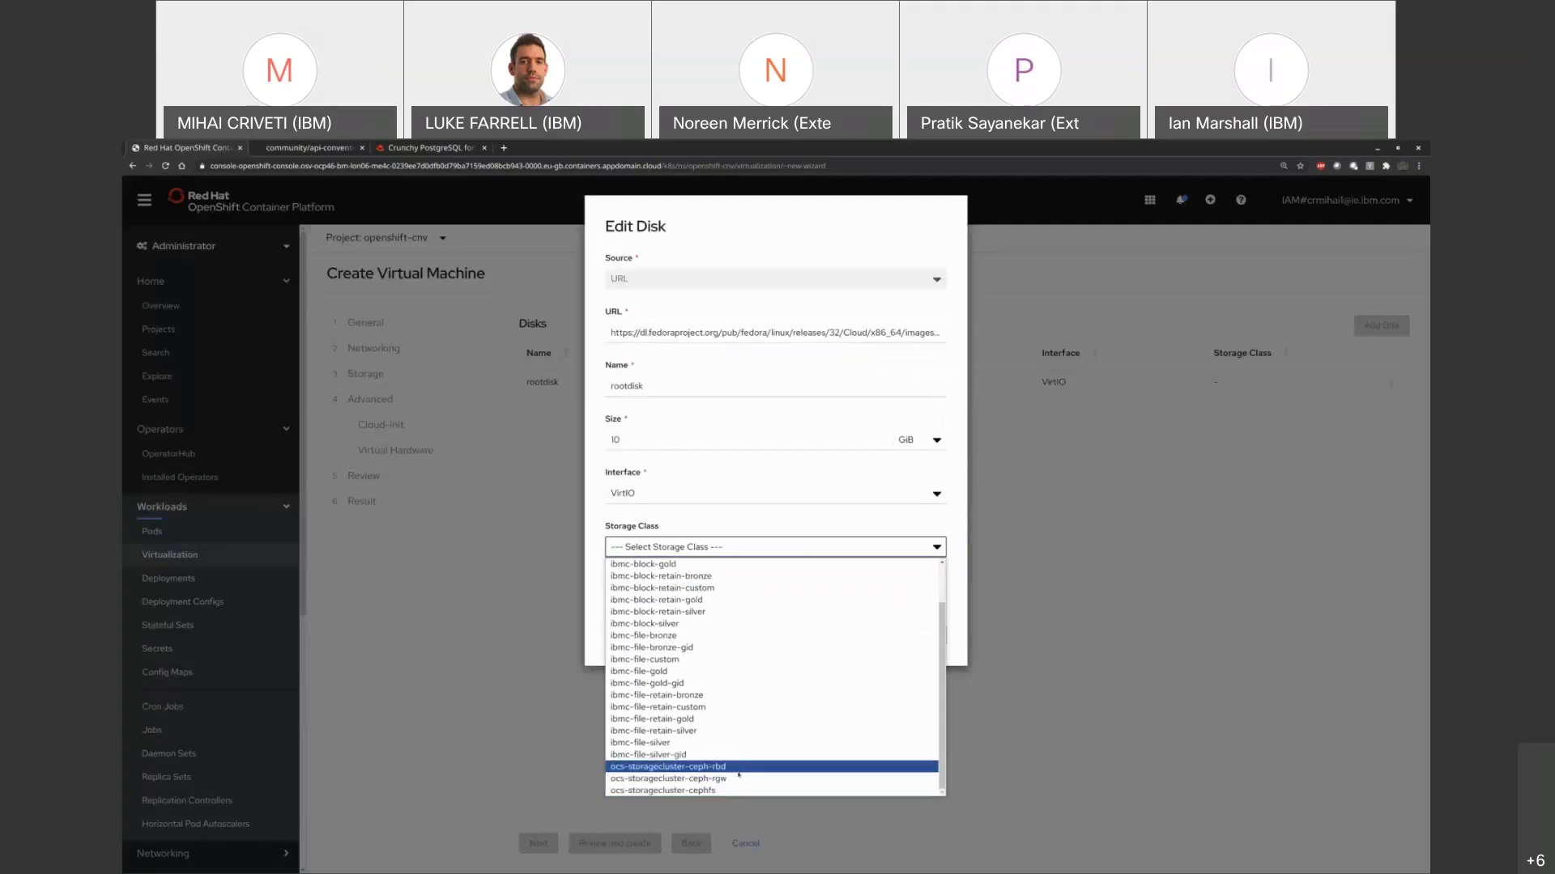
{"action": "scroll", "coordinate": [733, 647], "scroll_direction": "up", "scroll_amount": 2}
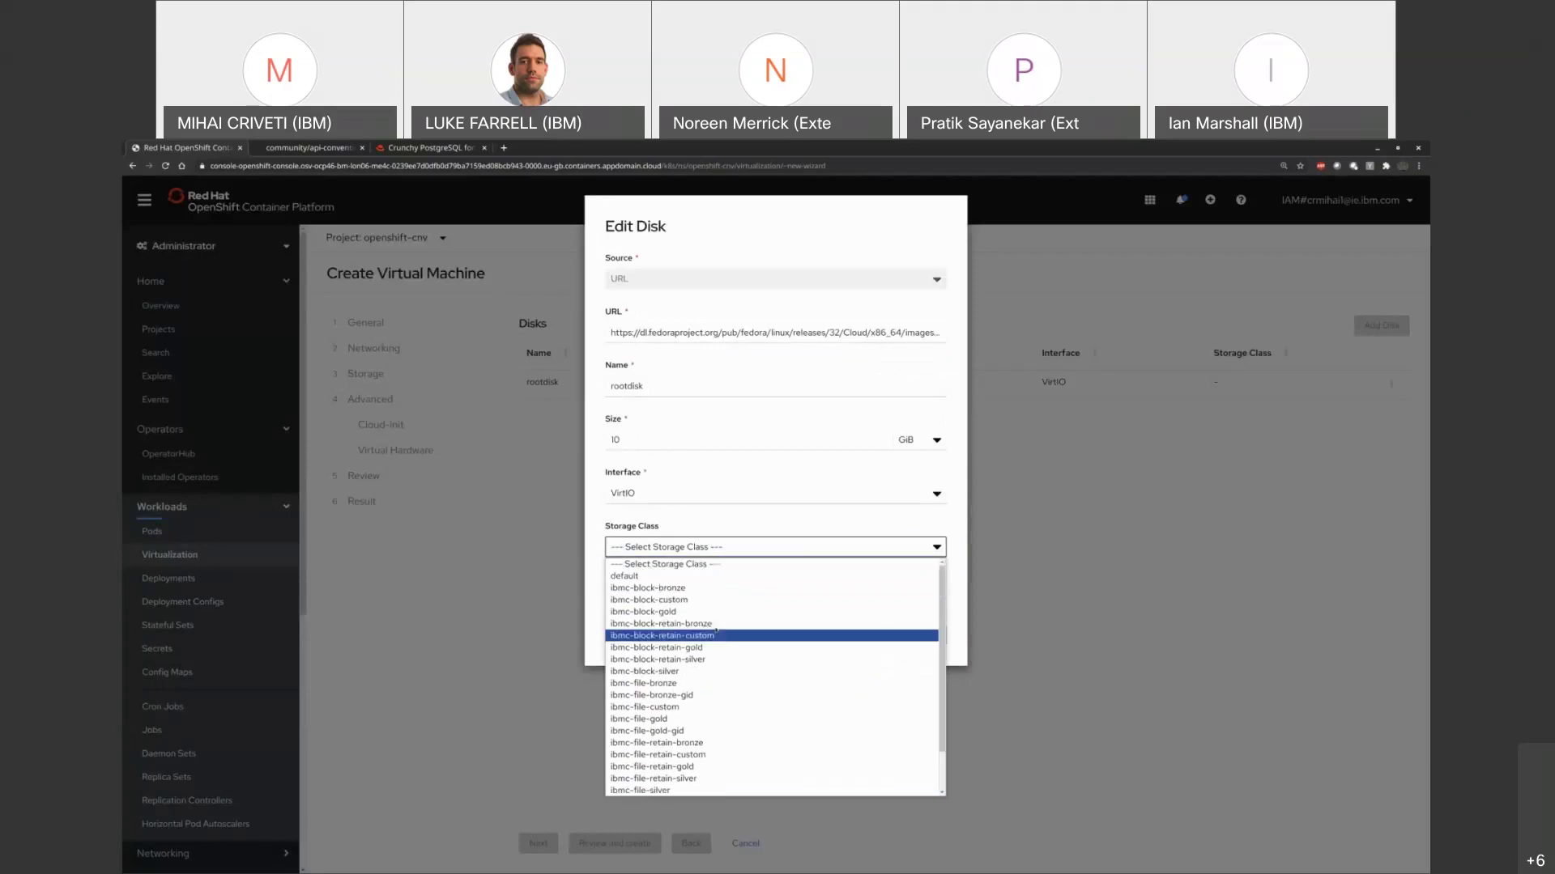
{"action": "left_click", "coordinate": [696, 567]}
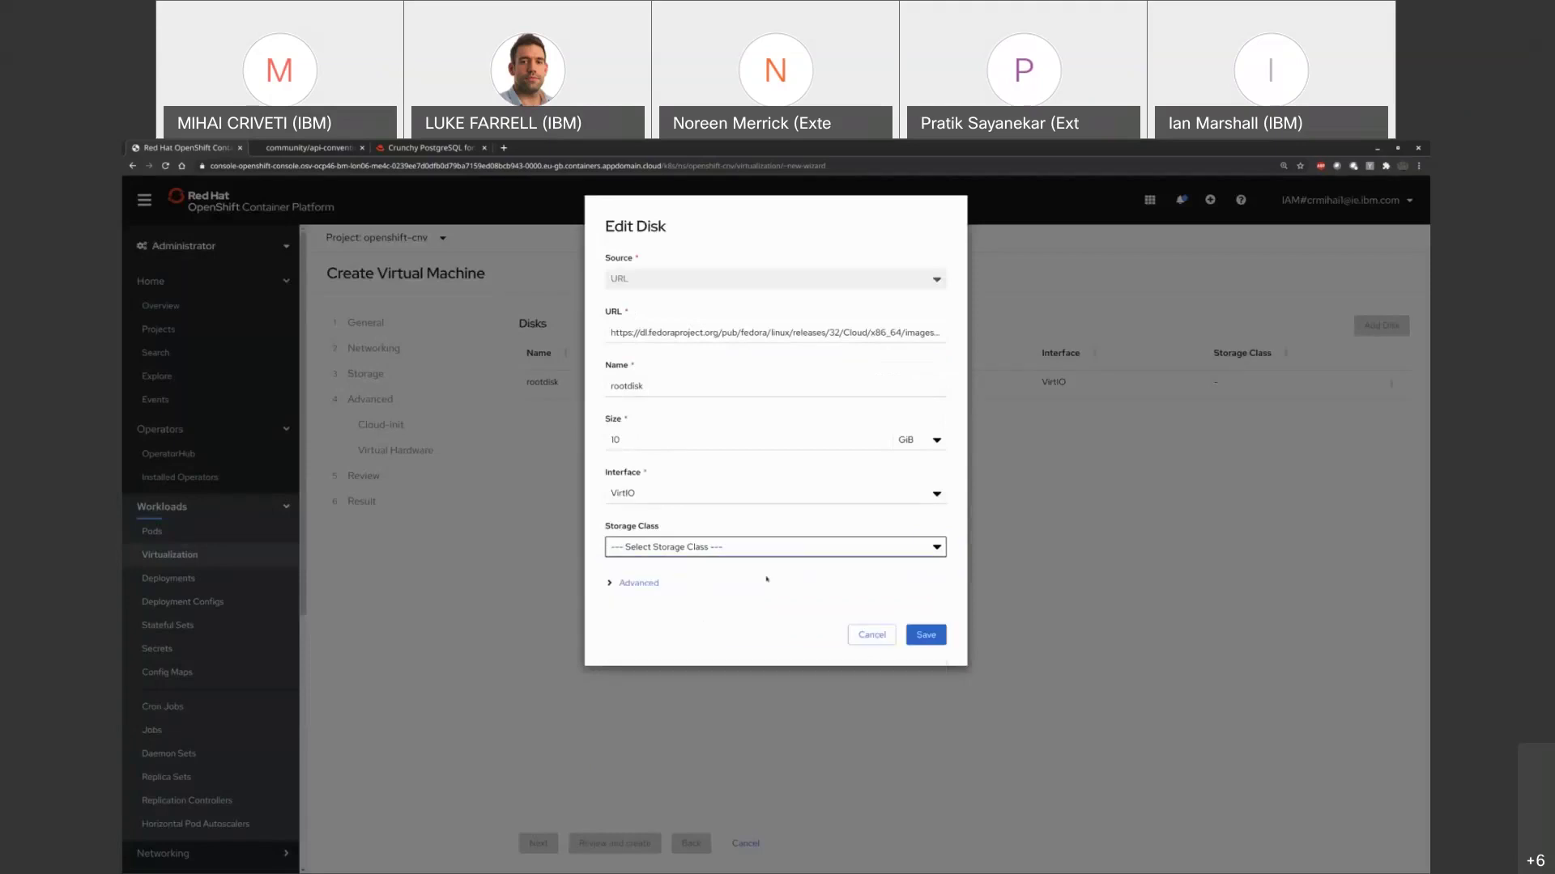
{"action": "left_click", "coordinate": [775, 553]}
{"action": "left_click", "coordinate": [711, 587]}
Show the rootdisk's advanced options and set its access mode to Shared Access (RWX)
{"action": "left_click", "coordinate": [638, 583]}
{"action": "left_click", "coordinate": [707, 631]}
{"action": "left_click", "coordinate": [697, 687]}
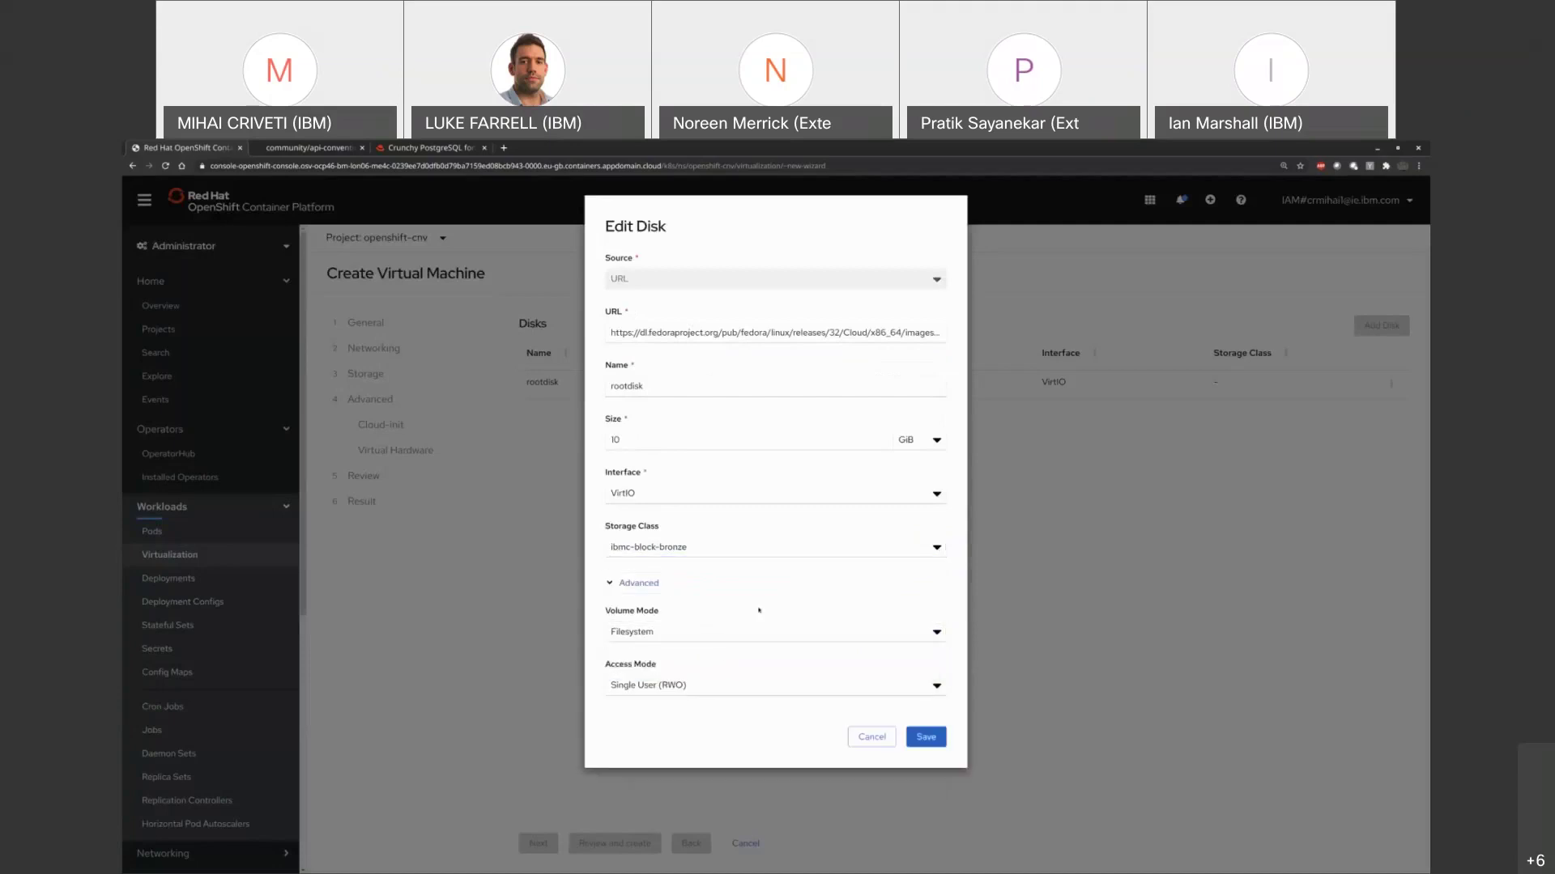
{"action": "left_click", "coordinate": [706, 685]}
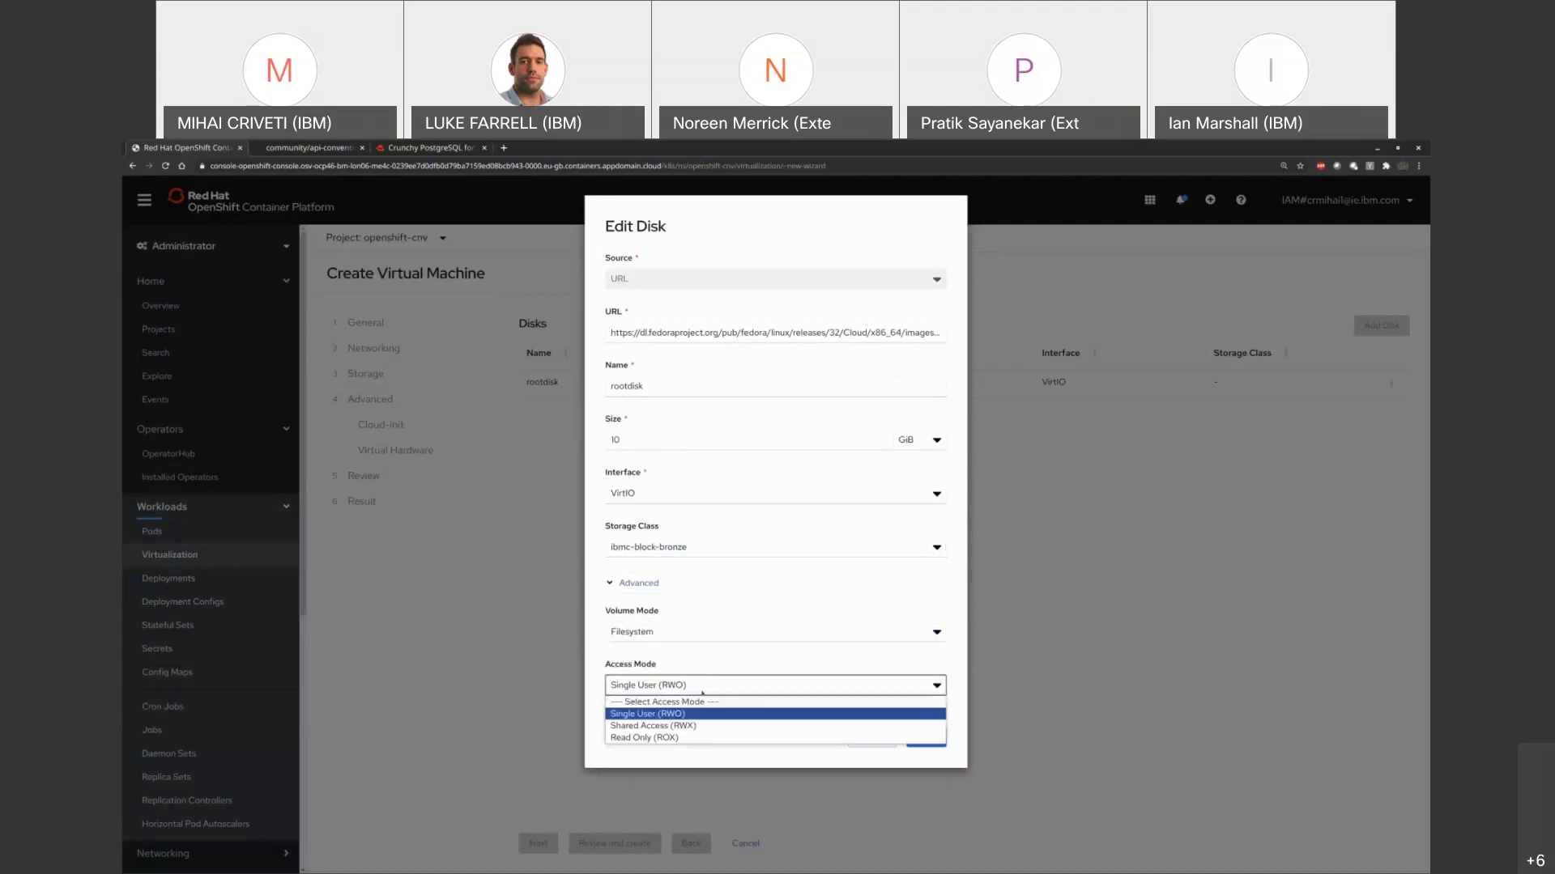
{"action": "left_click", "coordinate": [703, 726]}
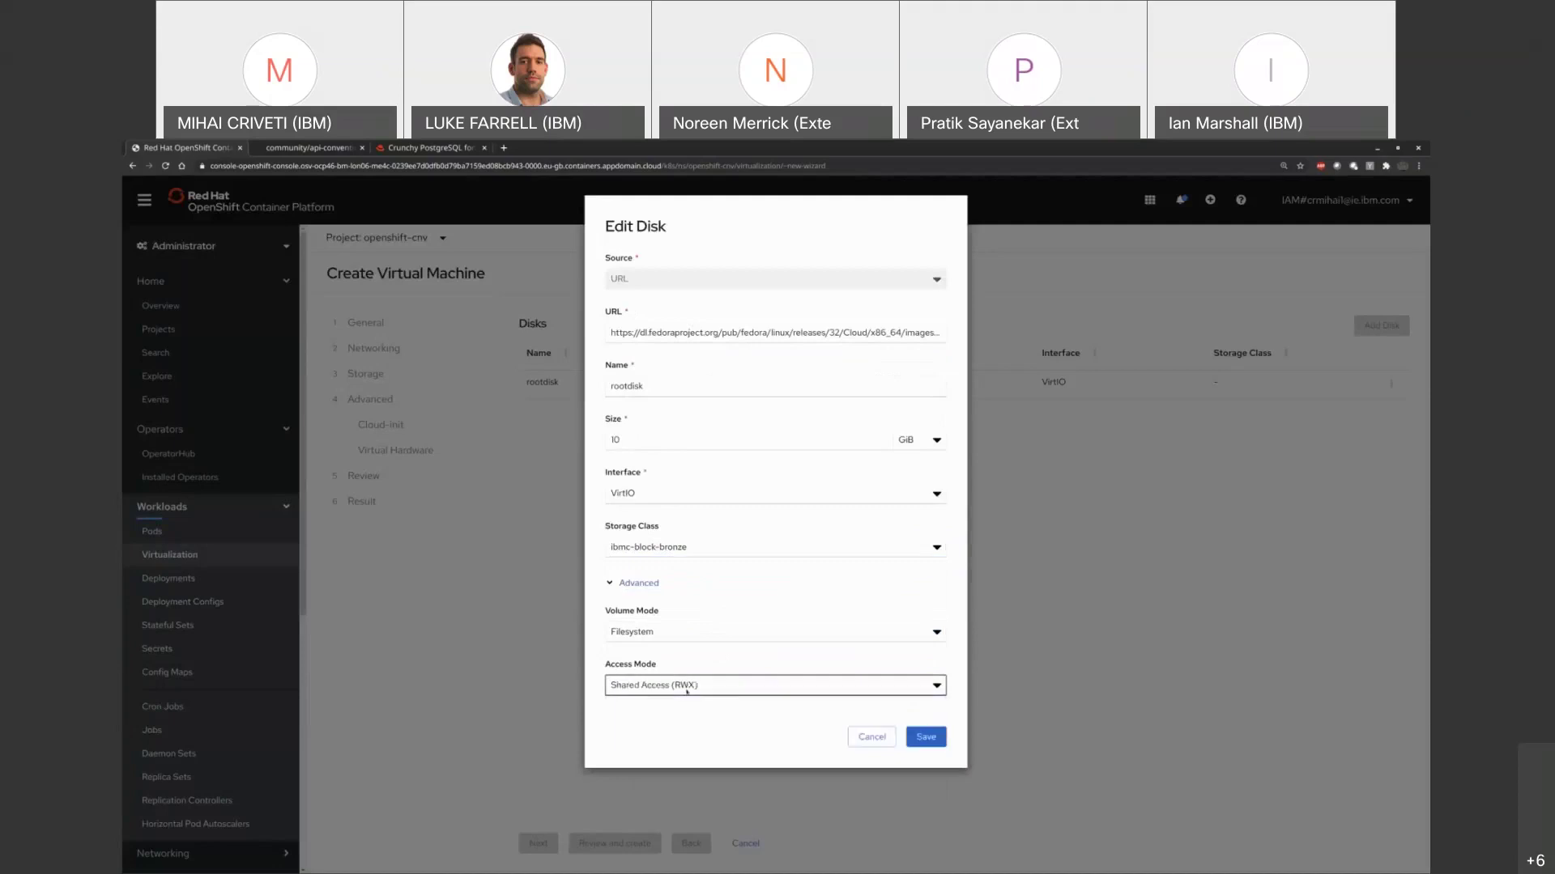
{"action": "left_click", "coordinate": [686, 690]}
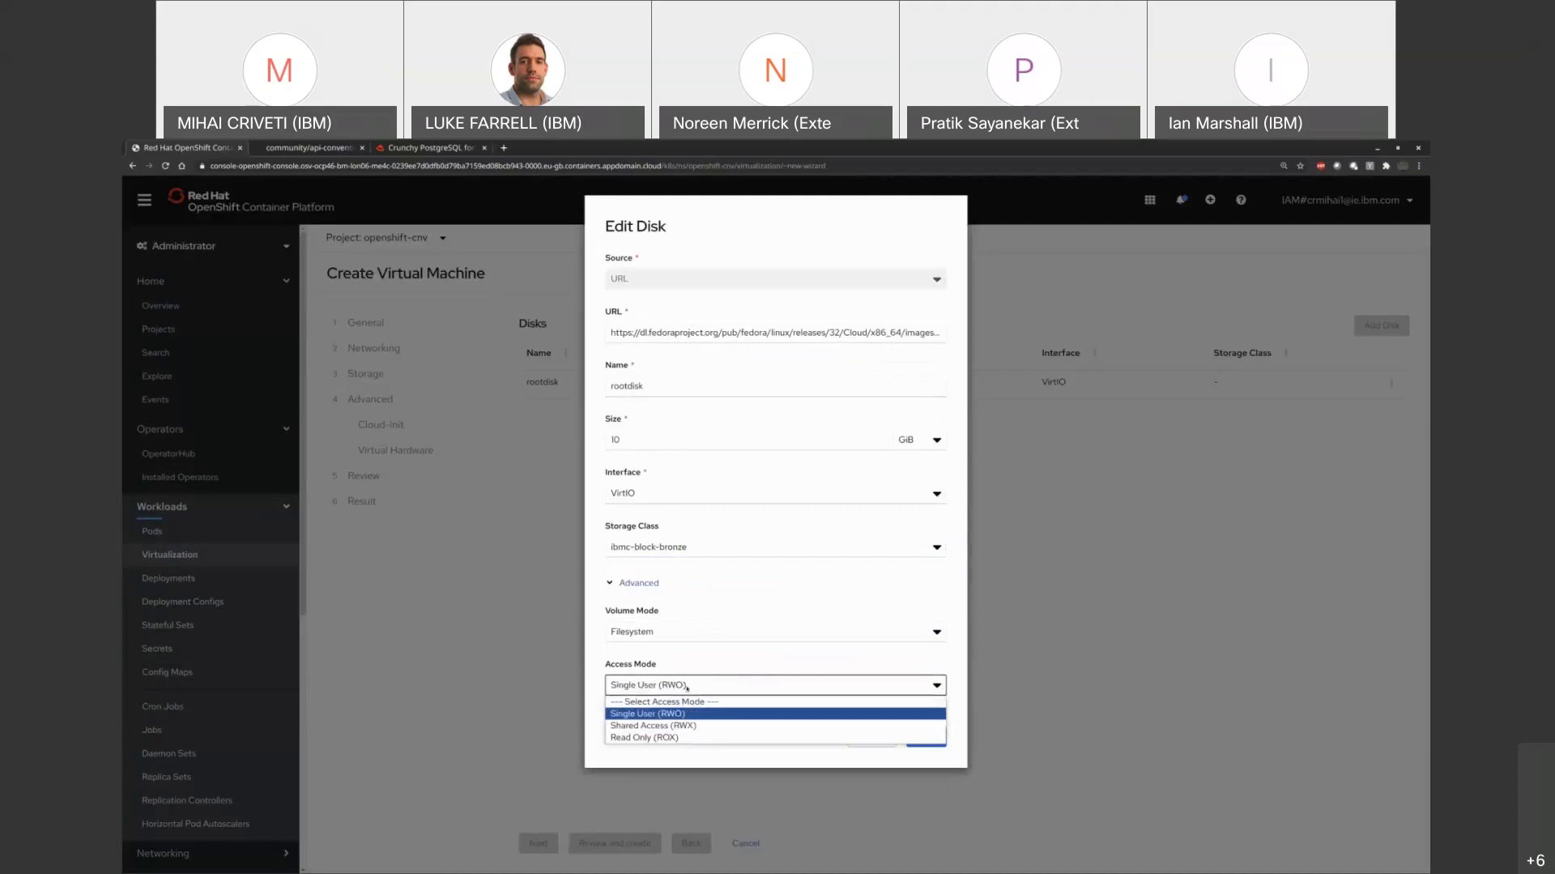
{"action": "left_click", "coordinate": [686, 688]}
{"action": "left_click", "coordinate": [689, 688]}
{"action": "left_click", "coordinate": [687, 714]}
{"action": "left_click", "coordinate": [686, 686]}
{"action": "left_click", "coordinate": [685, 726]}
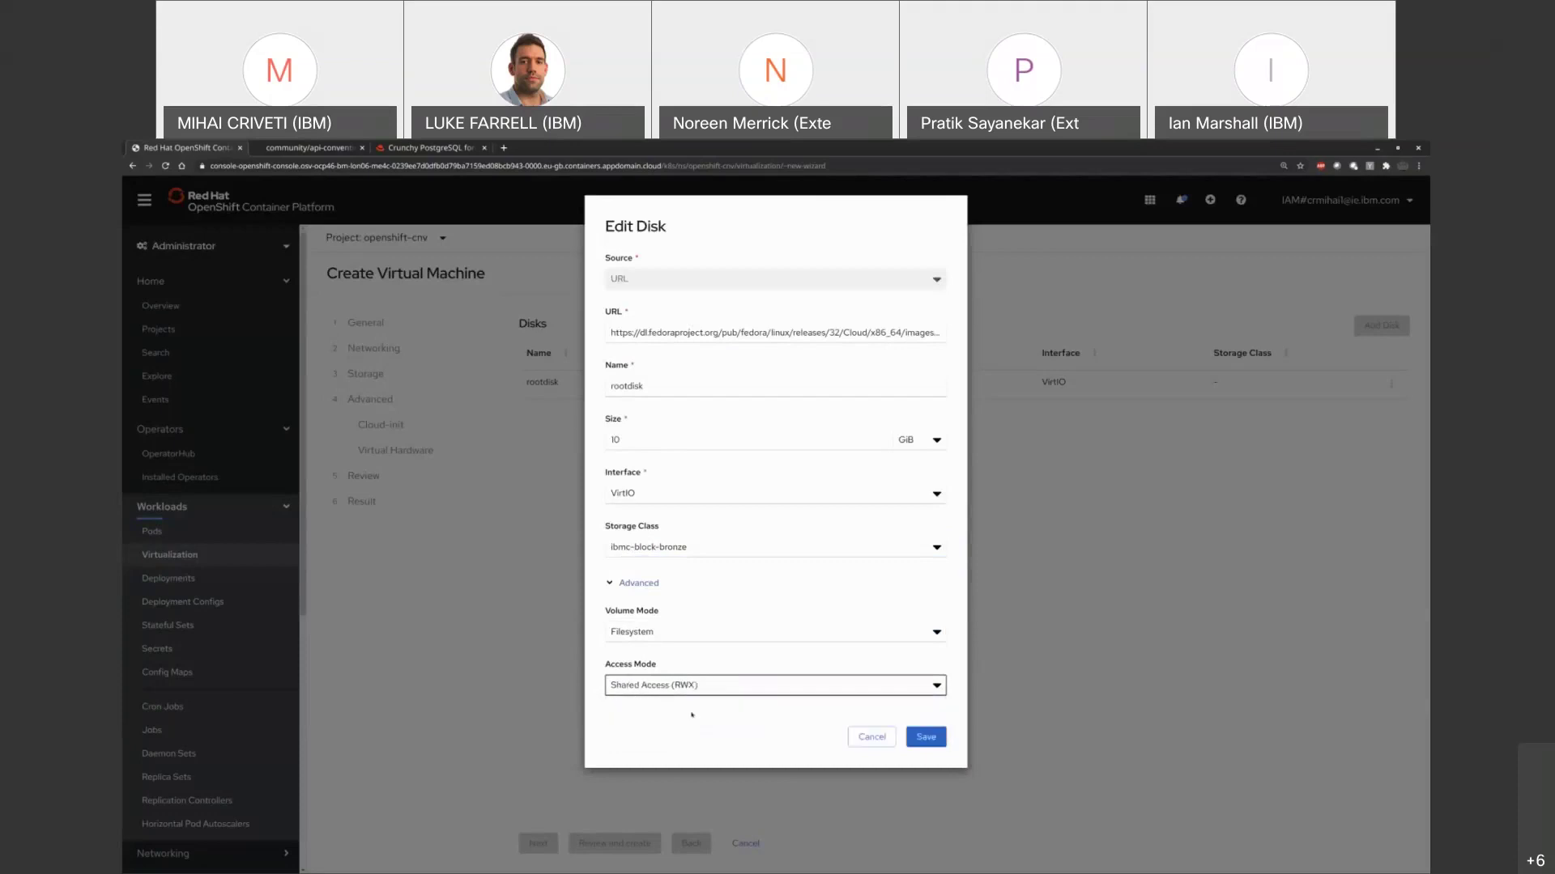
Set the rootdisk's size to 2 GiB and save the disk settings
{"action": "double_click", "coordinate": [617, 440]}
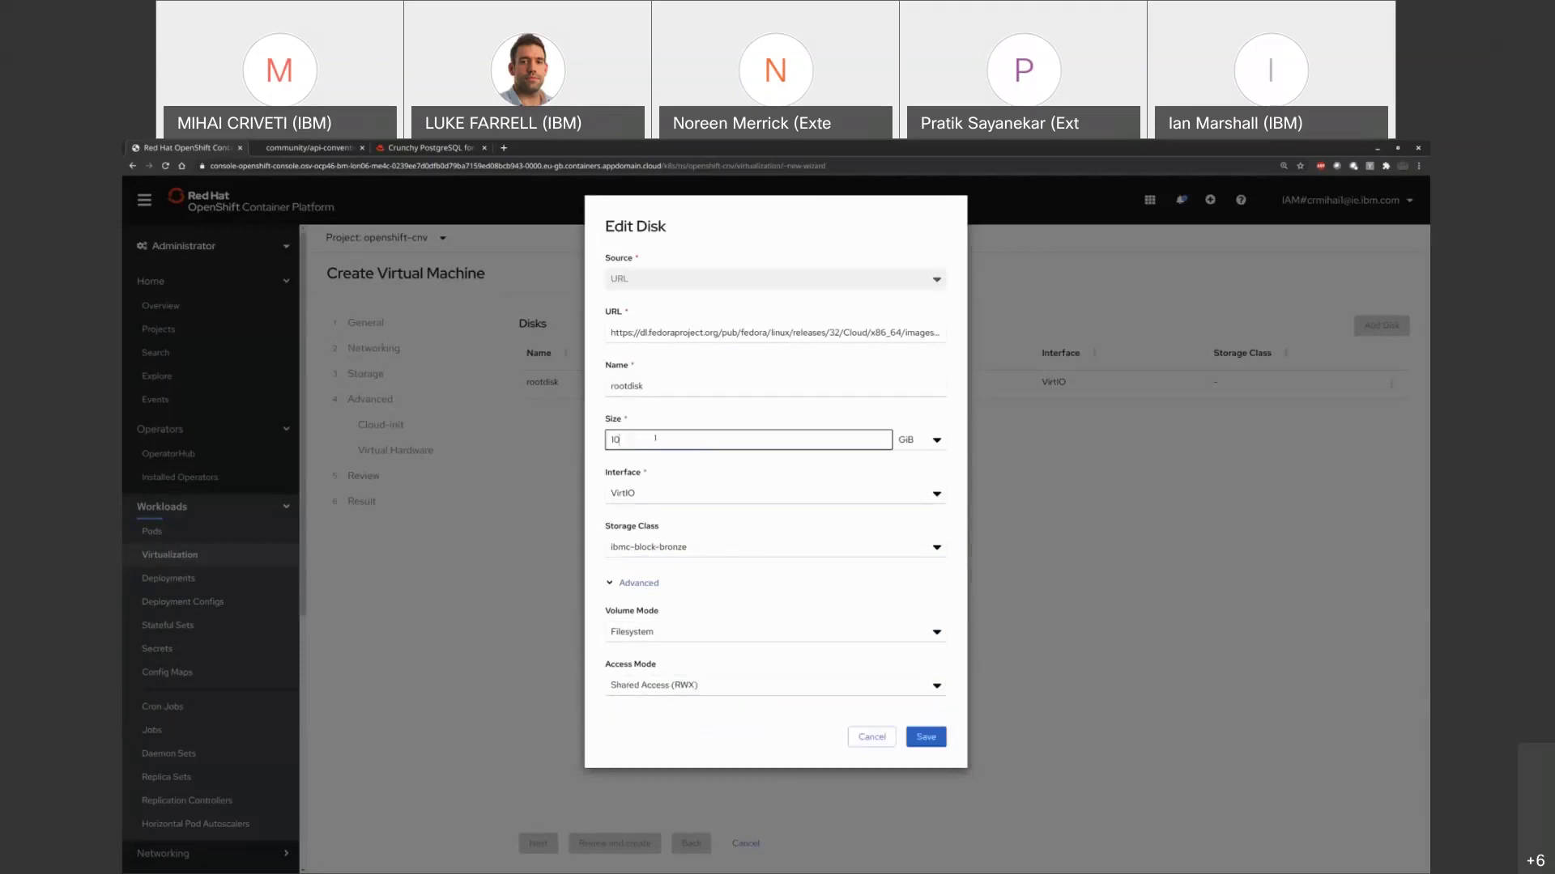
{"action": "type", "text": "2"}
{"action": "left_click", "coordinate": [925, 737]}
Continue to the cloud-init settings, set the hostname to fedora32 and fill in the authenticated SSH key
{"action": "left_click", "coordinate": [539, 844]}
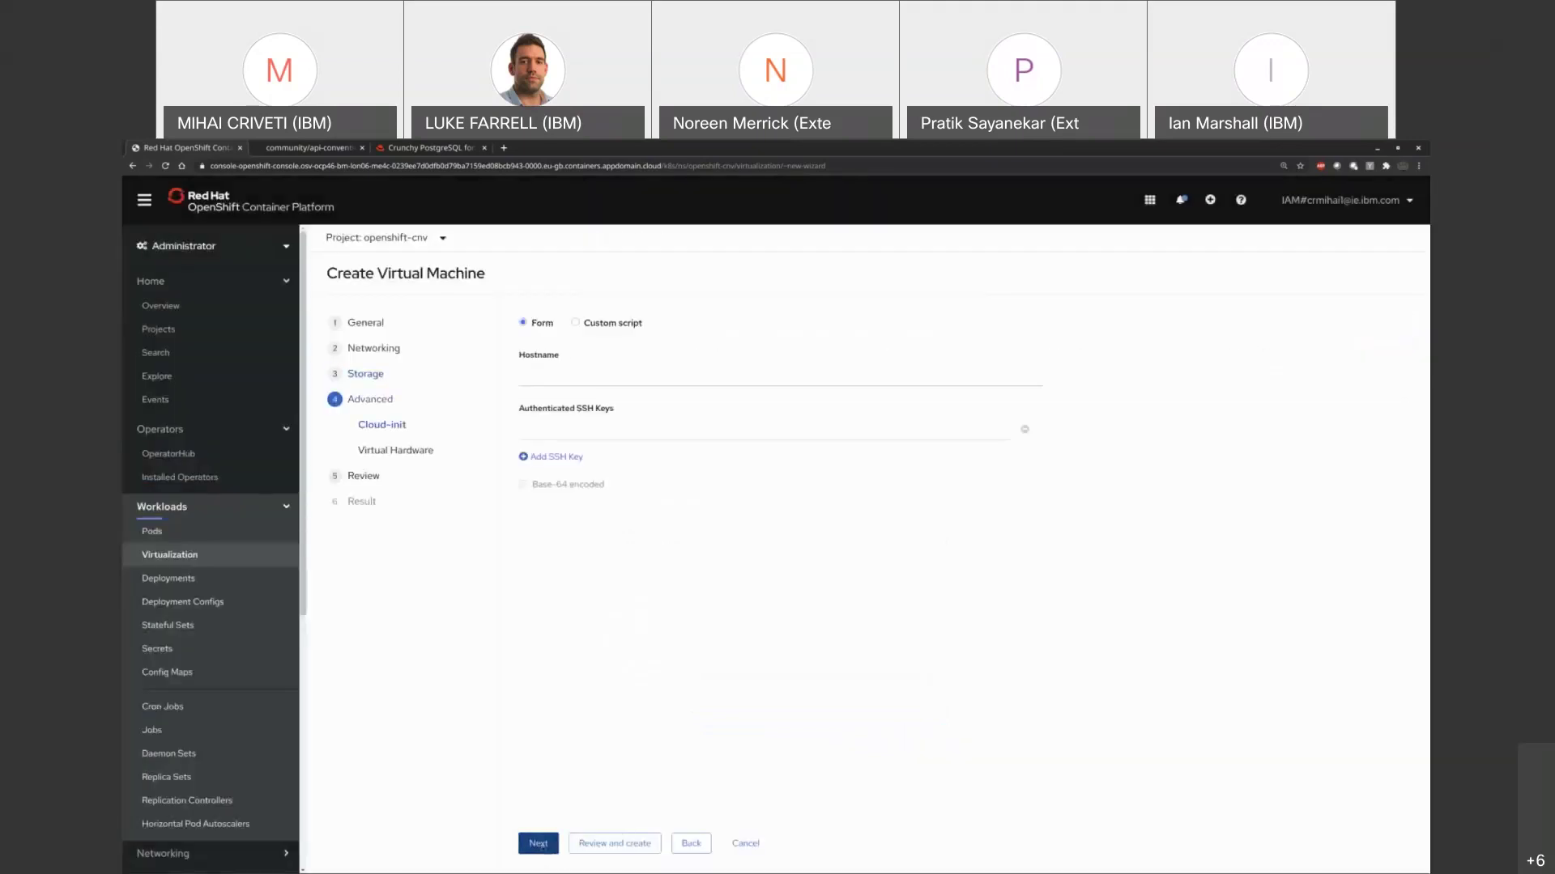
{"action": "left_click", "coordinate": [565, 376]}
{"action": "left_click", "coordinate": [559, 393]}
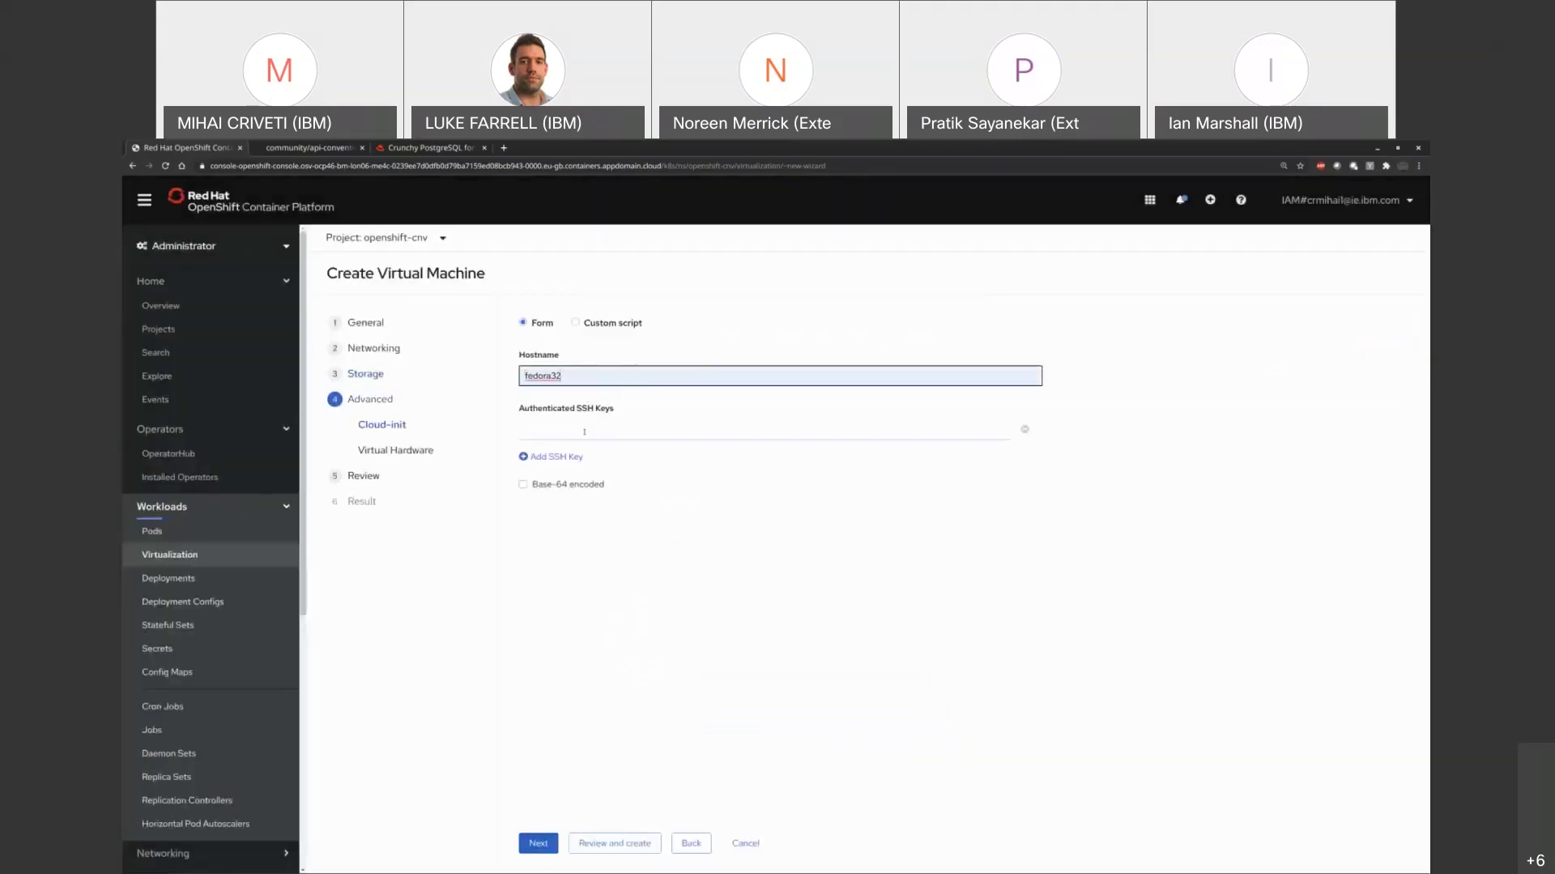
{"action": "left_click", "coordinate": [584, 431]}
{"action": "left_click", "coordinate": [575, 450]}
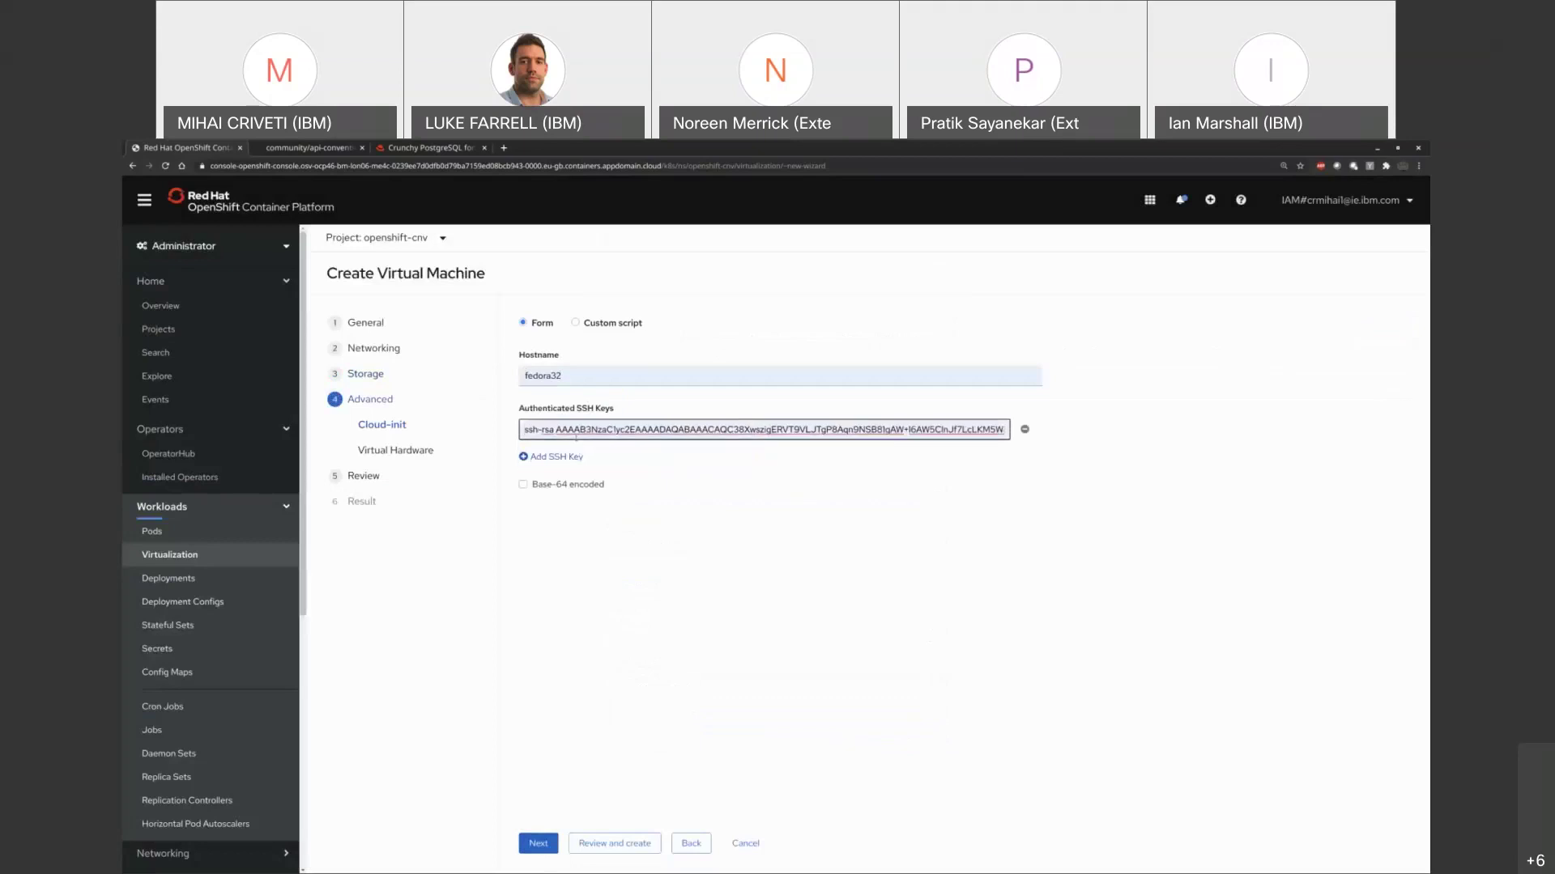
Look at the cloud-init configuration as a custom script, highlight its opening lines, and return to the form
{"action": "left_click", "coordinate": [596, 327]}
{"action": "left_click_drag", "start_coordinate": [567, 413], "coordinate": [495, 364]}
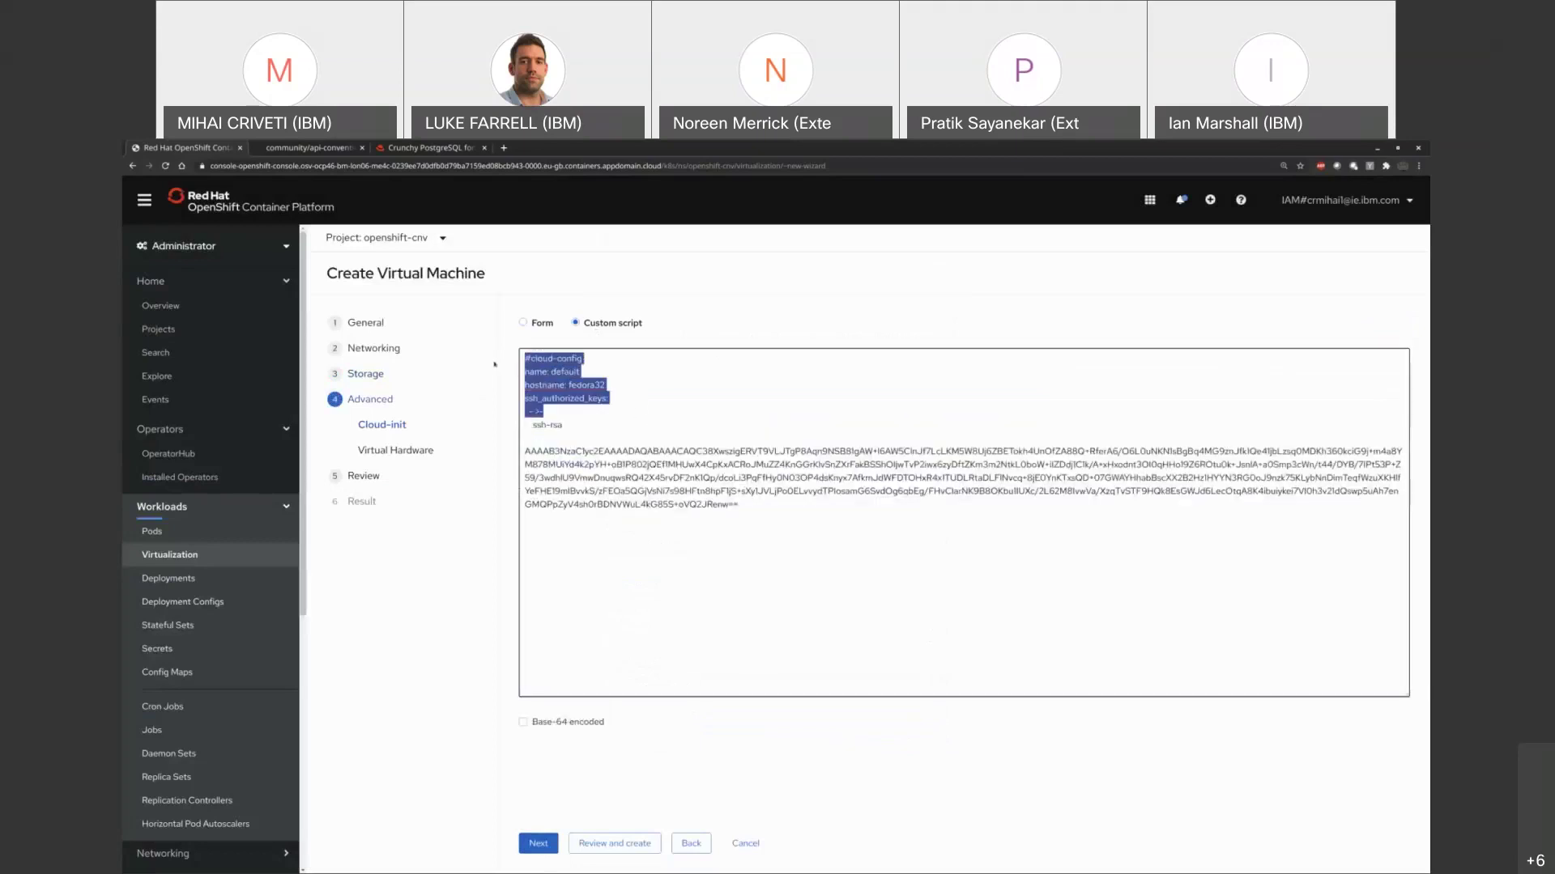
{"action": "left_click", "coordinate": [551, 324]}
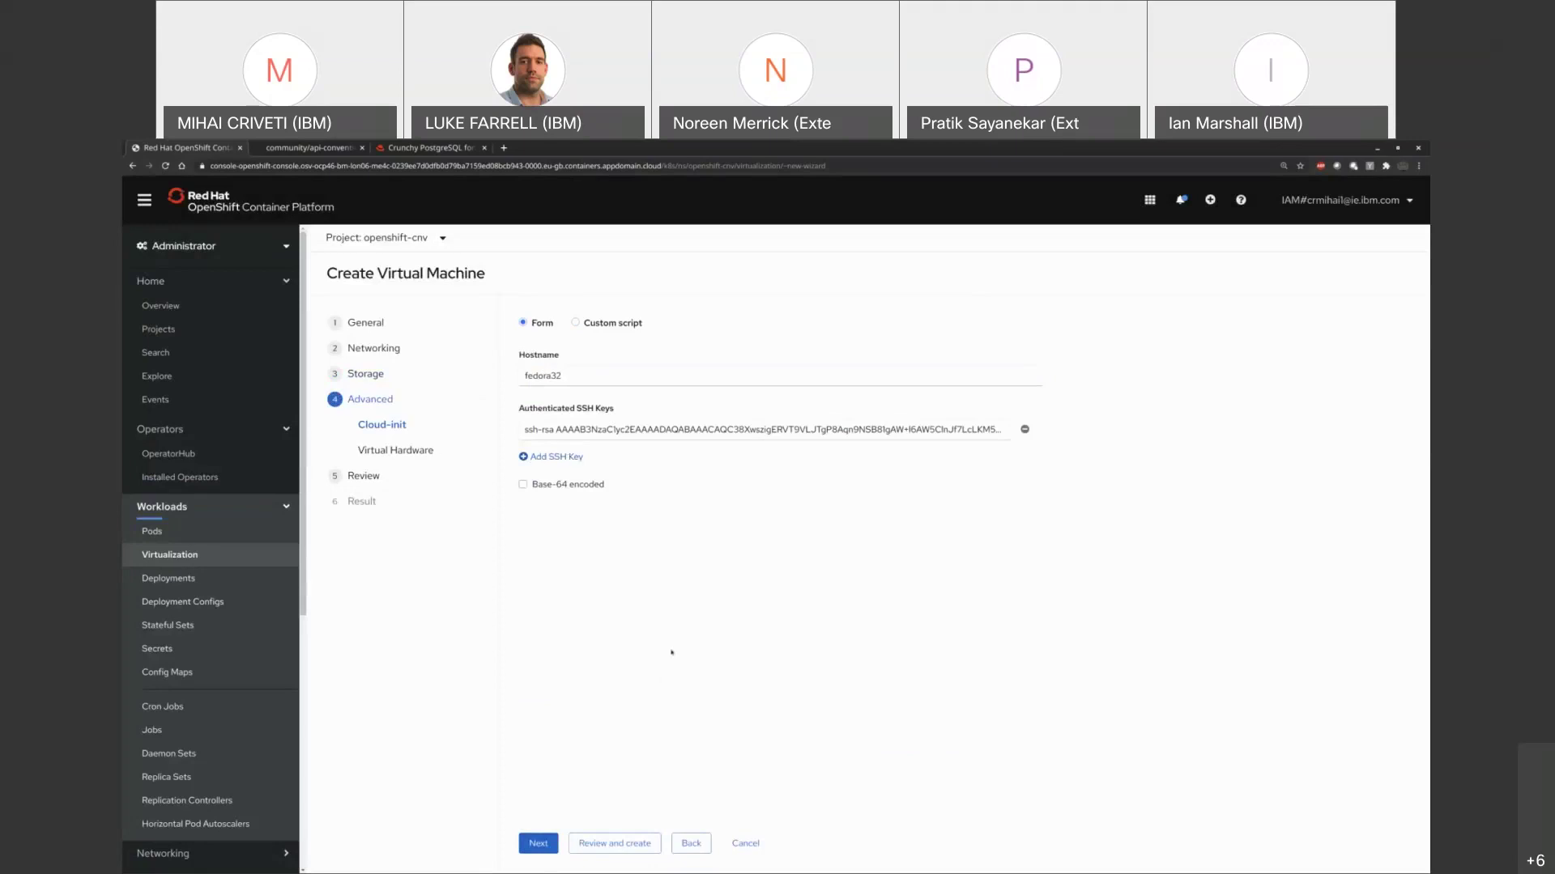
Search the web for cloud-init in a new browser tab and open the cloud-init Documentation to read its introduction
{"action": "key", "text": "ctrl+t"}
{"action": "type", "text": "cloud-init"}
{"action": "key", "text": "Return"}
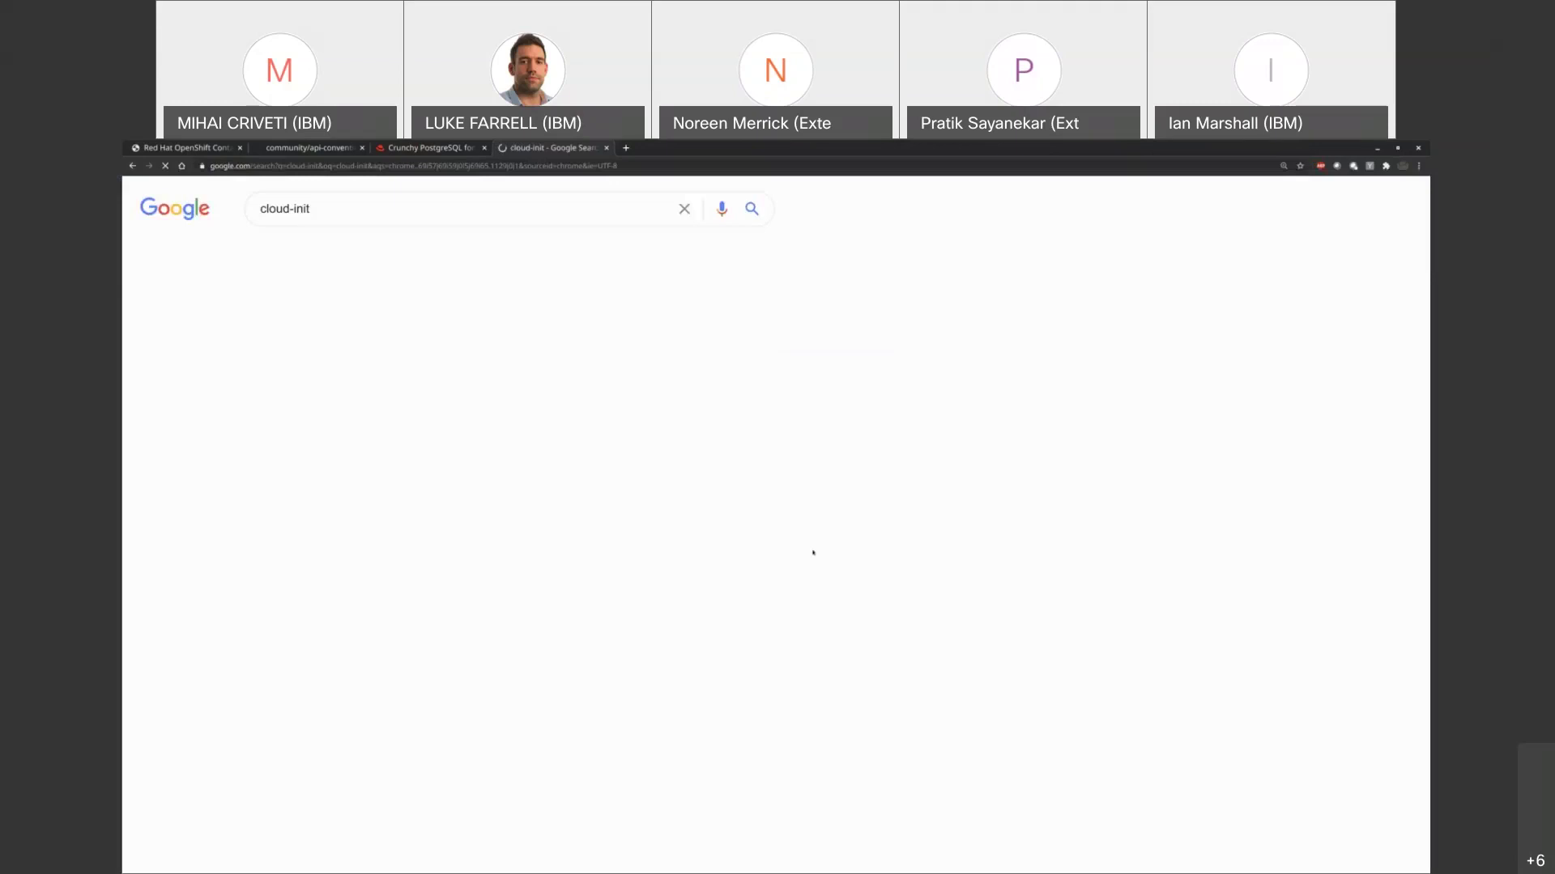
{"action": "left_click", "coordinate": [391, 336]}
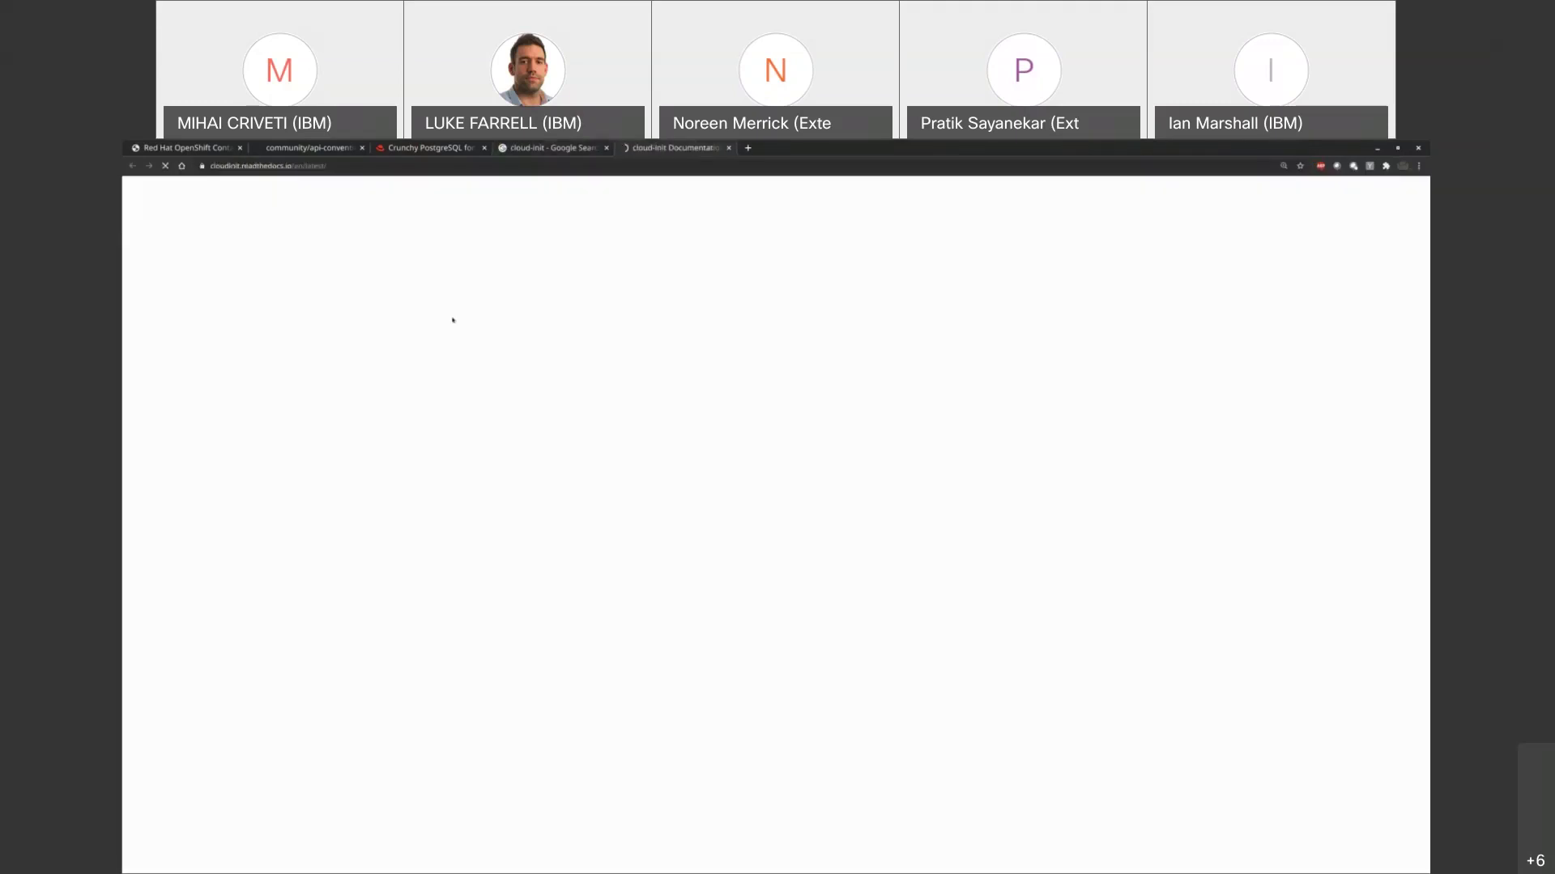
{"action": "key", "text": "ctrl+plus"}
{"action": "key", "text": "ctrl+plus"}
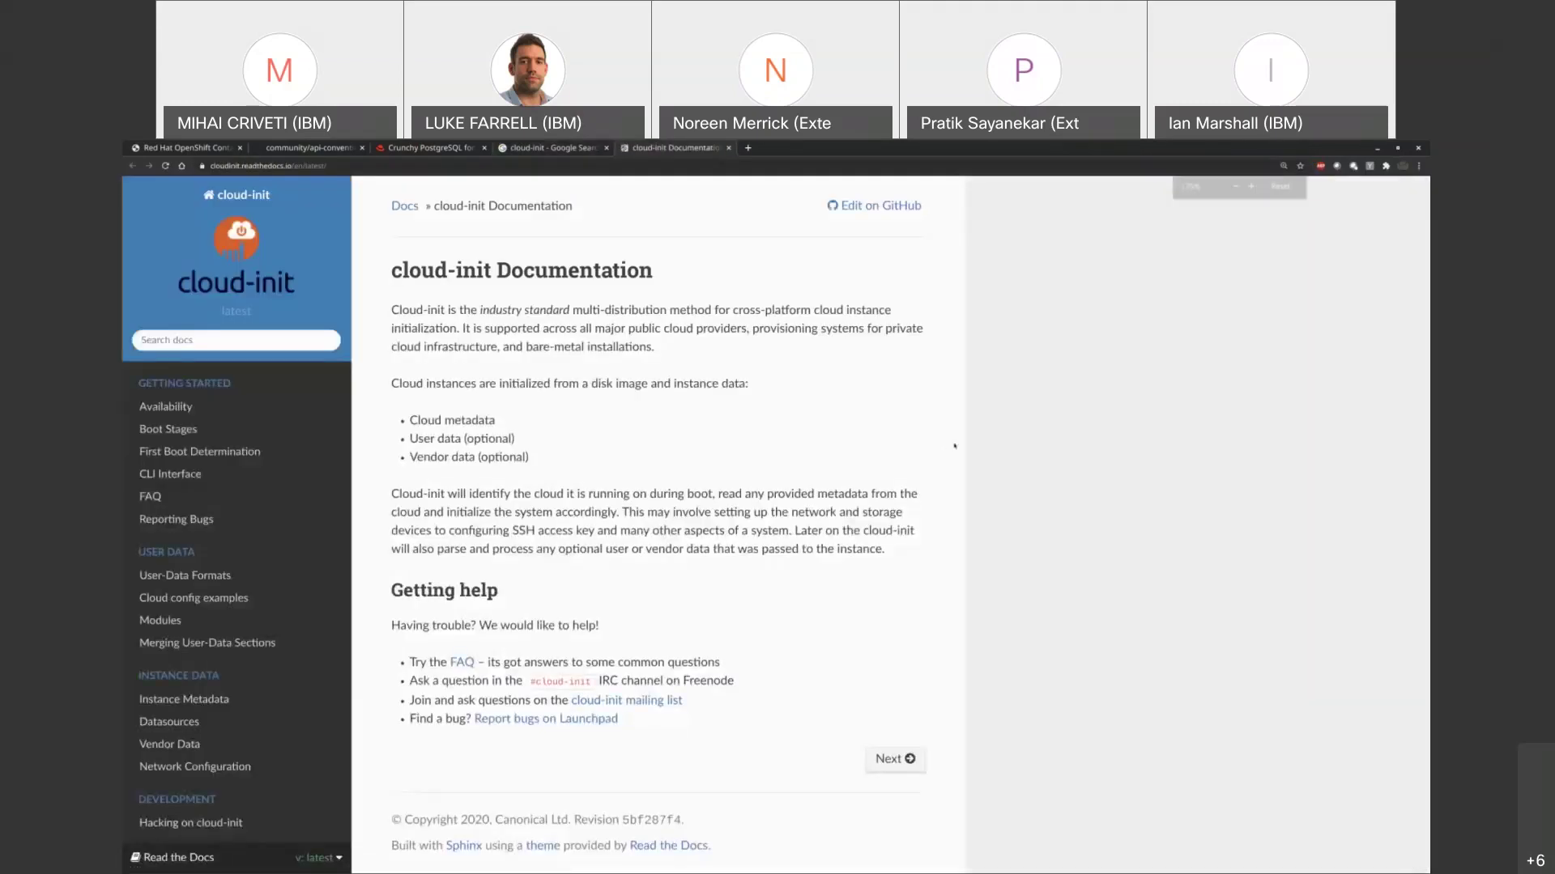
{"action": "scroll", "coordinate": [696, 440], "scroll_direction": "down", "scroll_amount": 1}
{"action": "scroll", "coordinate": [697, 439], "scroll_direction": "up", "scroll_amount": 1}
{"action": "left_click_drag", "start_coordinate": [832, 404], "coordinate": [477, 357]}
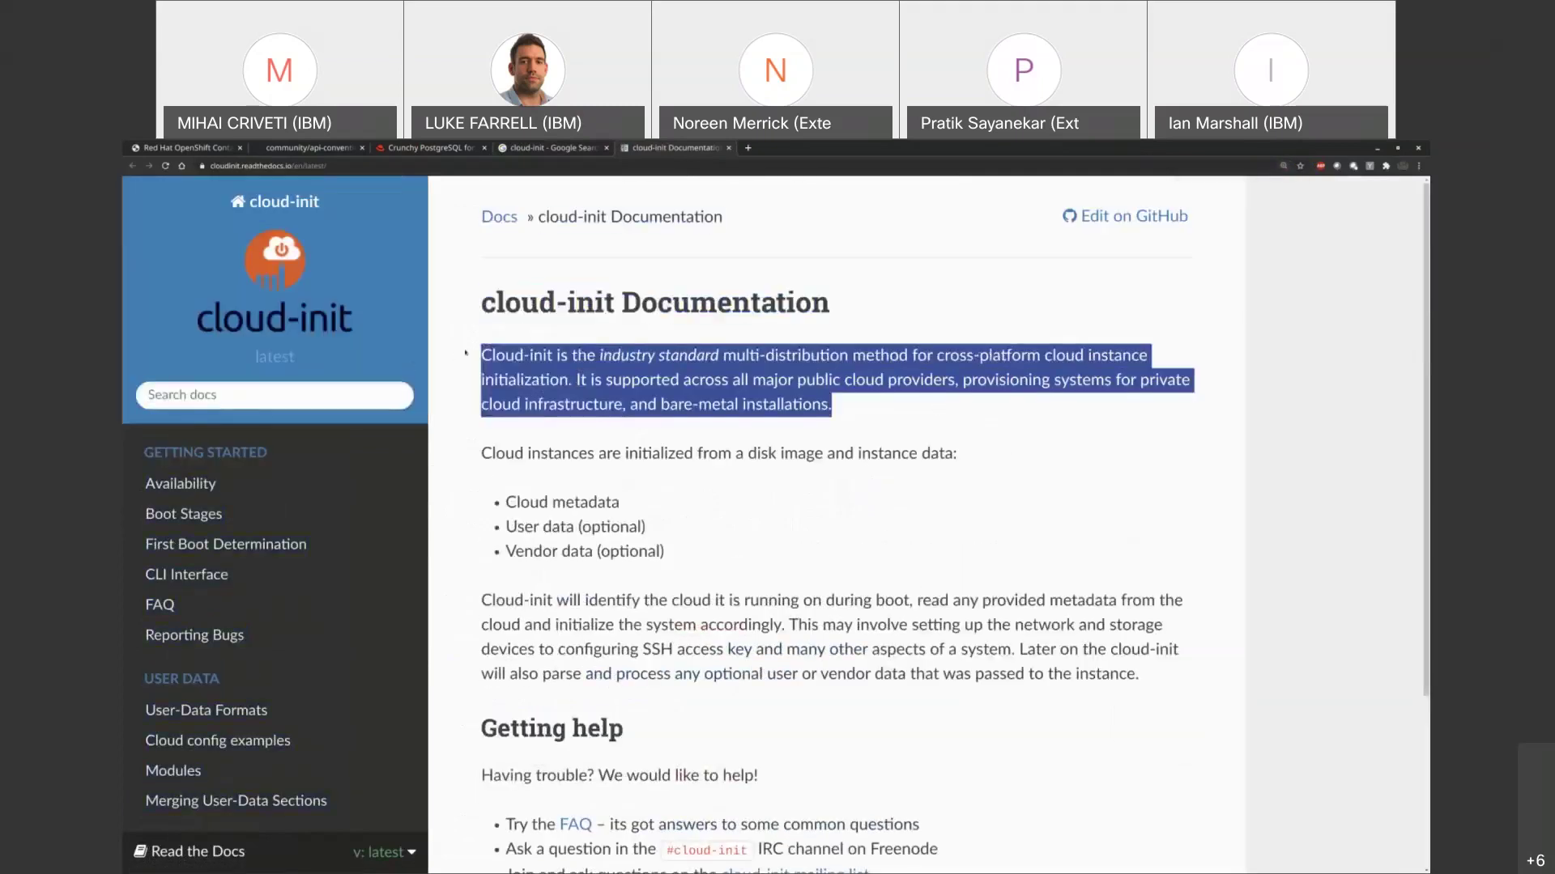
{"action": "scroll", "coordinate": [425, 428], "scroll_direction": "down", "scroll_amount": 3}
{"action": "scroll", "coordinate": [425, 428], "scroll_direction": "up", "scroll_amount": 2}
Open the User-Data Formats page, examine its supported content types and examples, and return to the search results
{"action": "left_click", "coordinate": [184, 443]}
{"action": "left_click", "coordinate": [293, 392]}
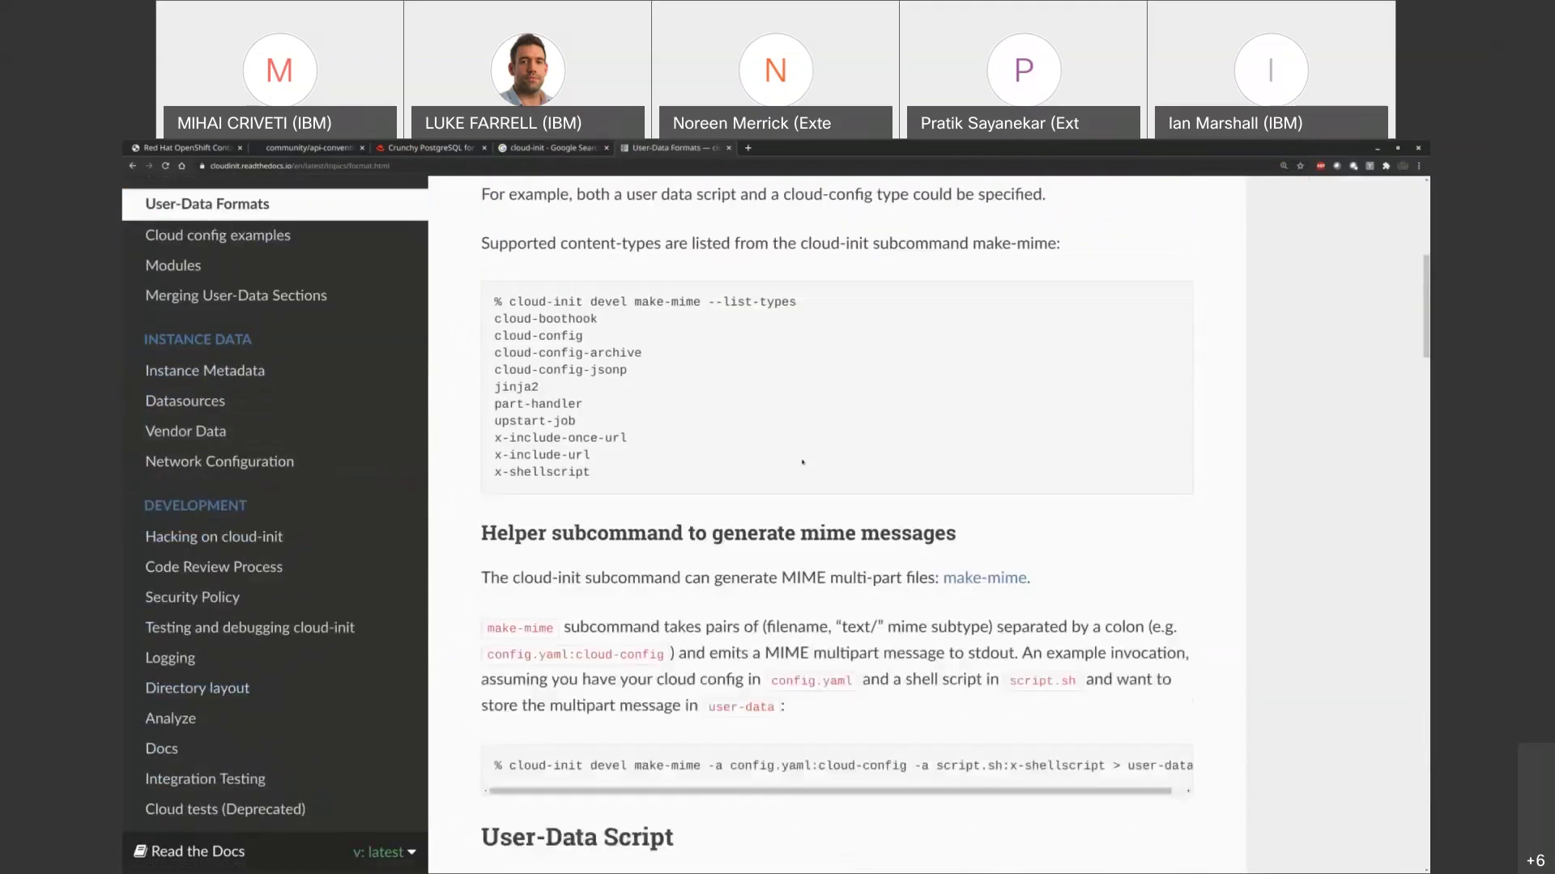
{"action": "left_click_drag", "start_coordinate": [495, 423], "coordinate": [584, 510]}
{"action": "scroll", "coordinate": [578, 733], "scroll_direction": "down", "scroll_amount": 7}
{"action": "scroll", "coordinate": [578, 731], "scroll_direction": "down", "scroll_amount": 12}
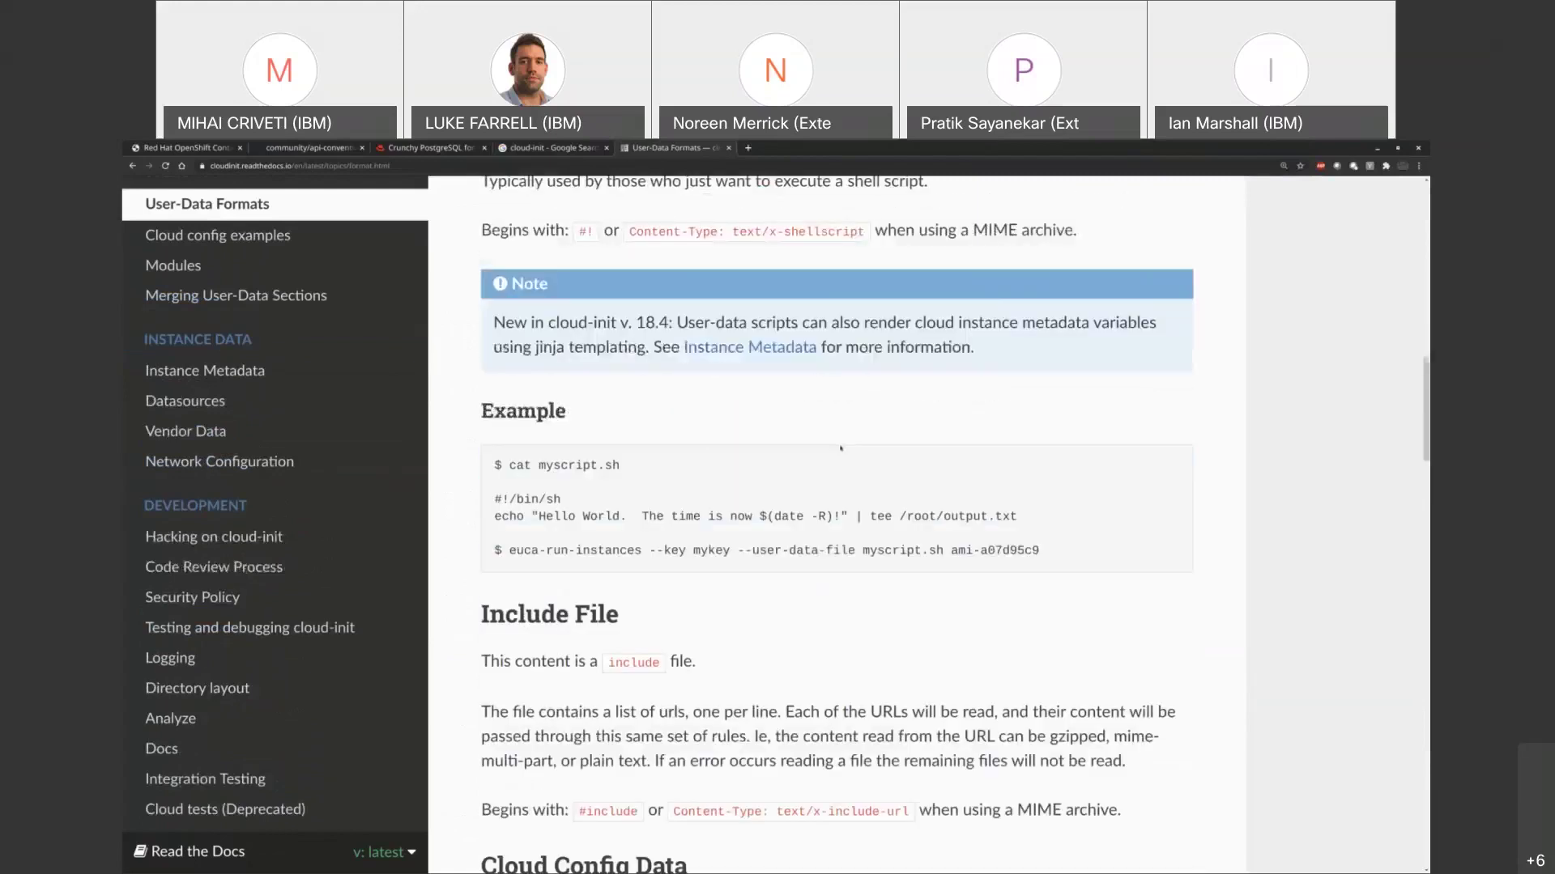
{"action": "scroll", "coordinate": [806, 416], "scroll_direction": "down", "scroll_amount": 15}
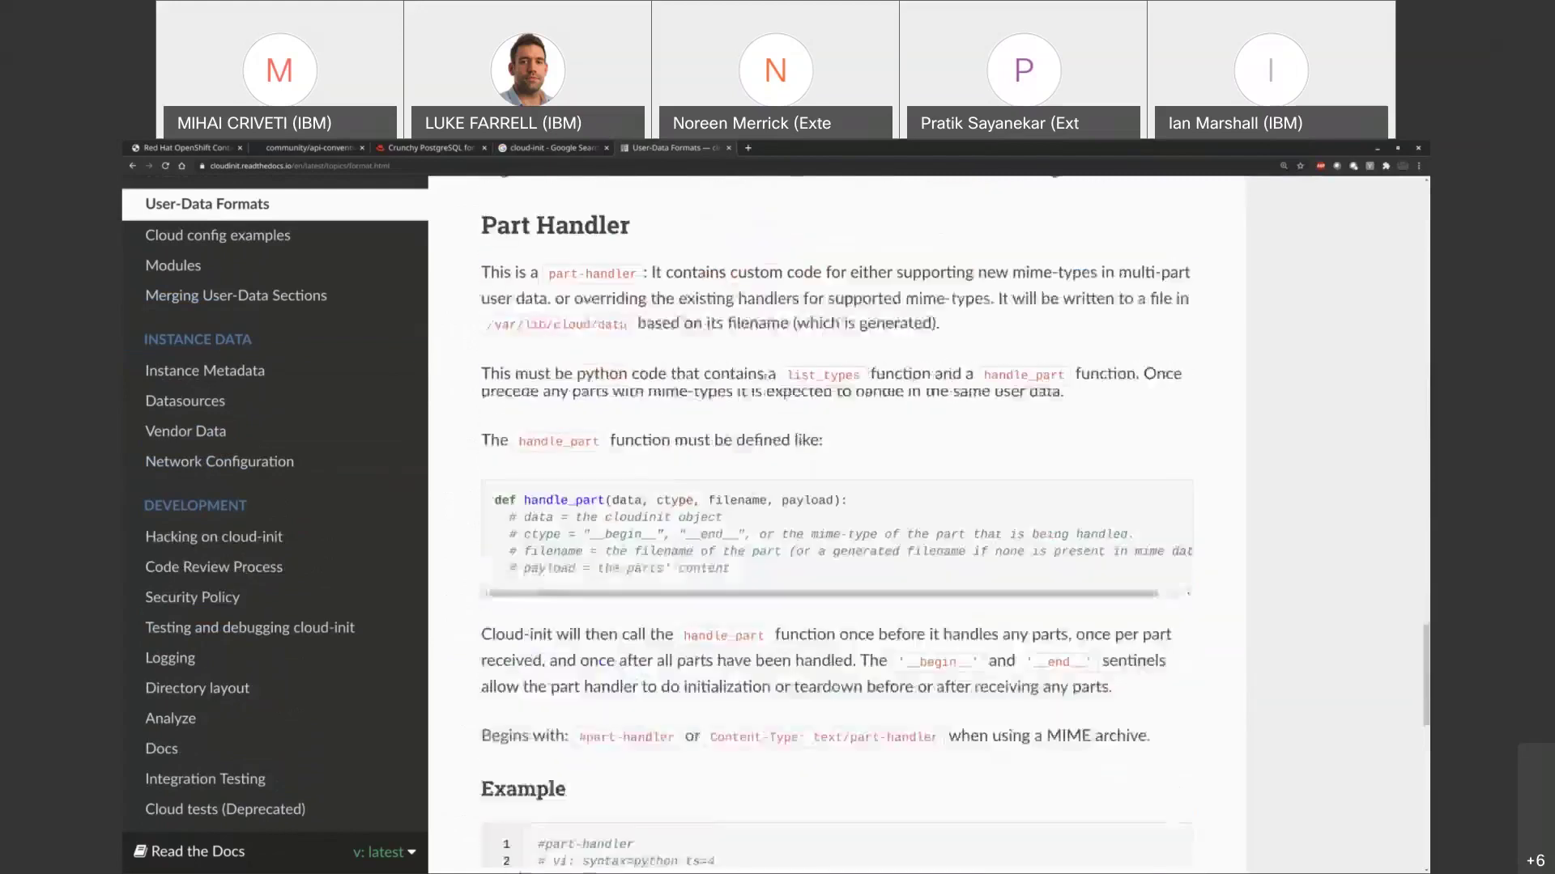
{"action": "key", "text": "ctrl+shift+Tab"}
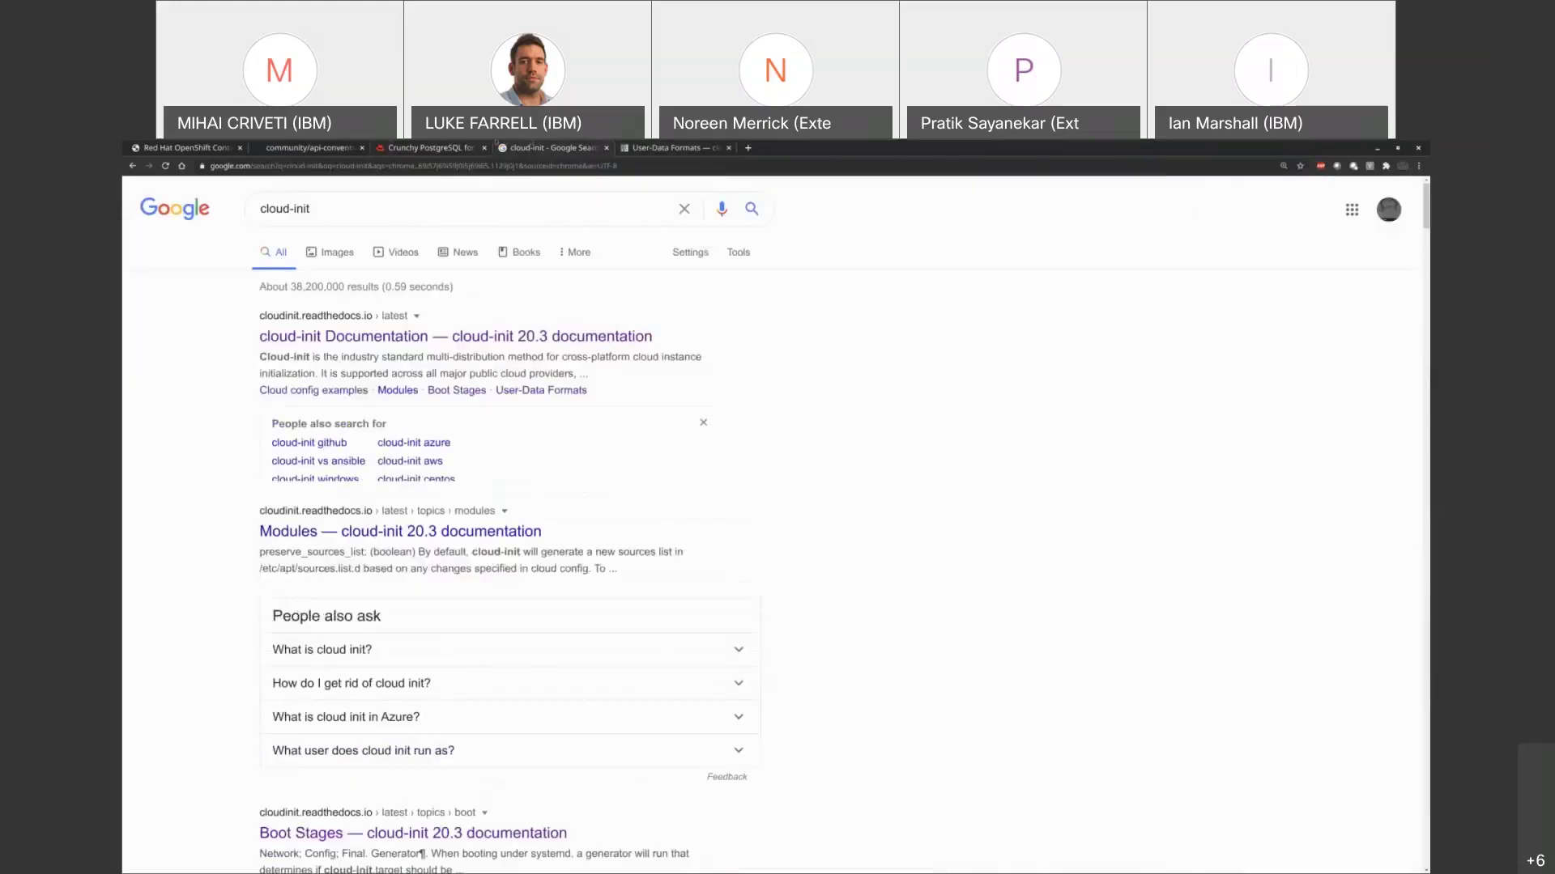
Switch back to the OpenShift console, continue past the Virtual Hardware settings without attaching a CD-ROM, and review the virtual machine's configuration
{"action": "key", "text": "ctrl+shift+Tab"}
{"action": "key", "text": "ctrl+shift+Tab"}
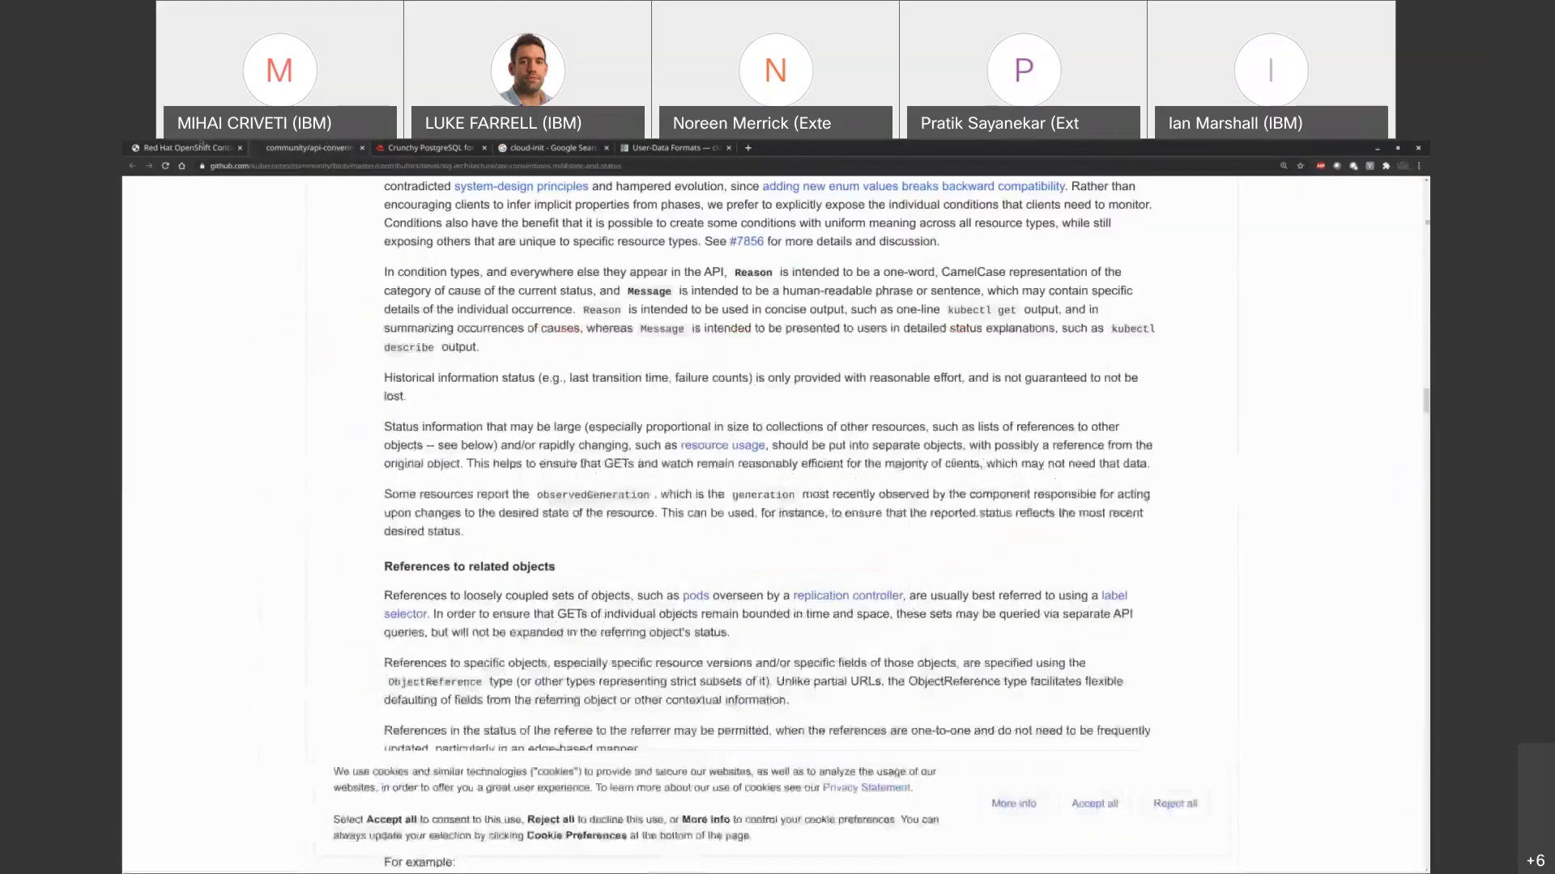
{"action": "key", "text": "ctrl+shift+Tab"}
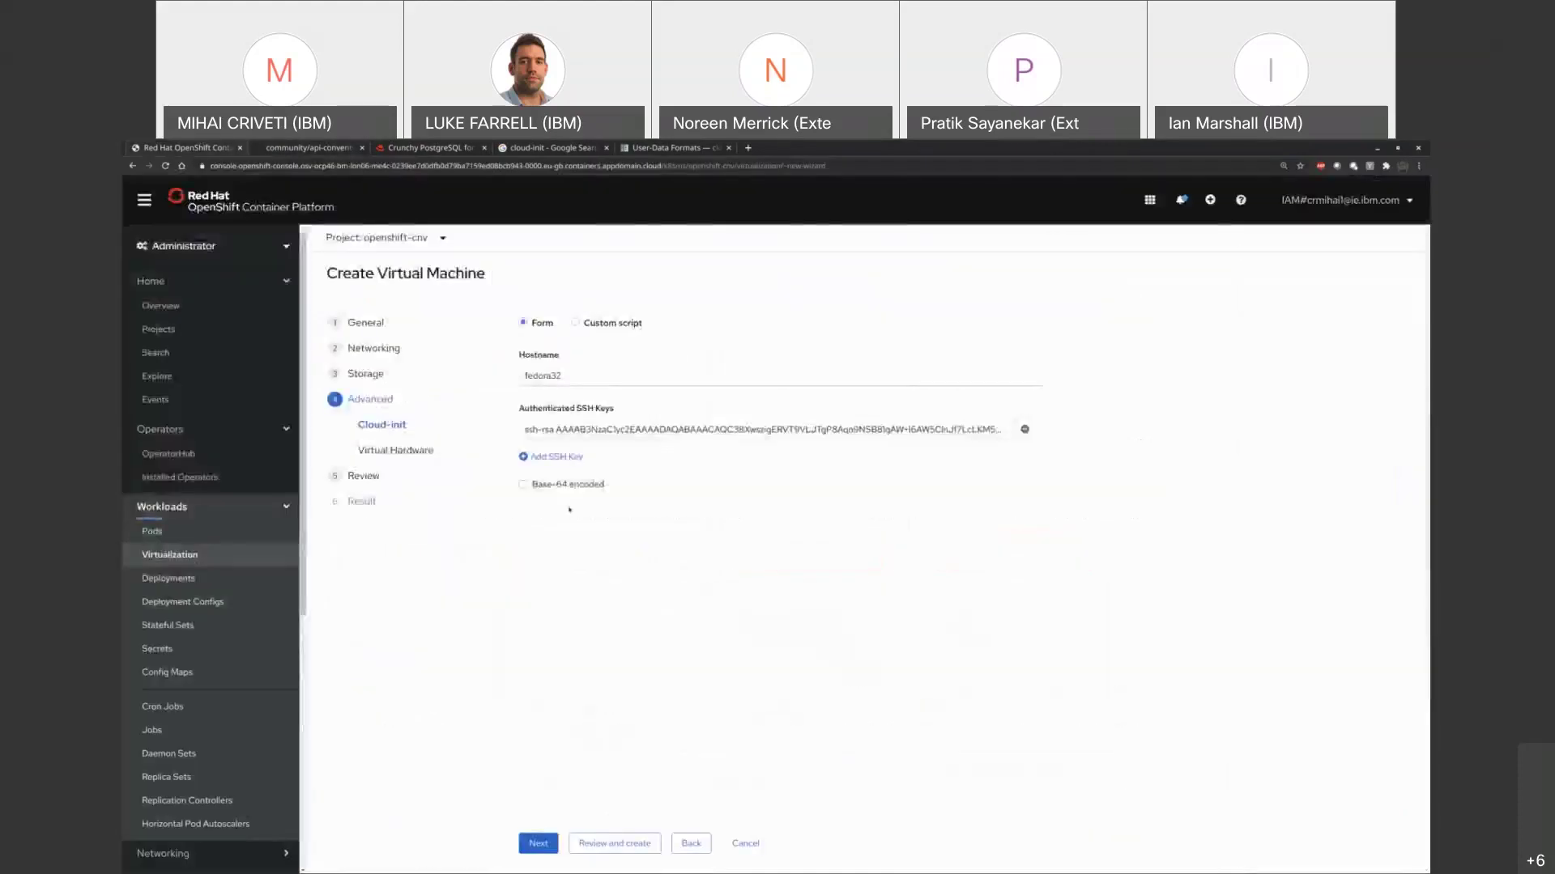
{"action": "left_click", "coordinate": [537, 842]}
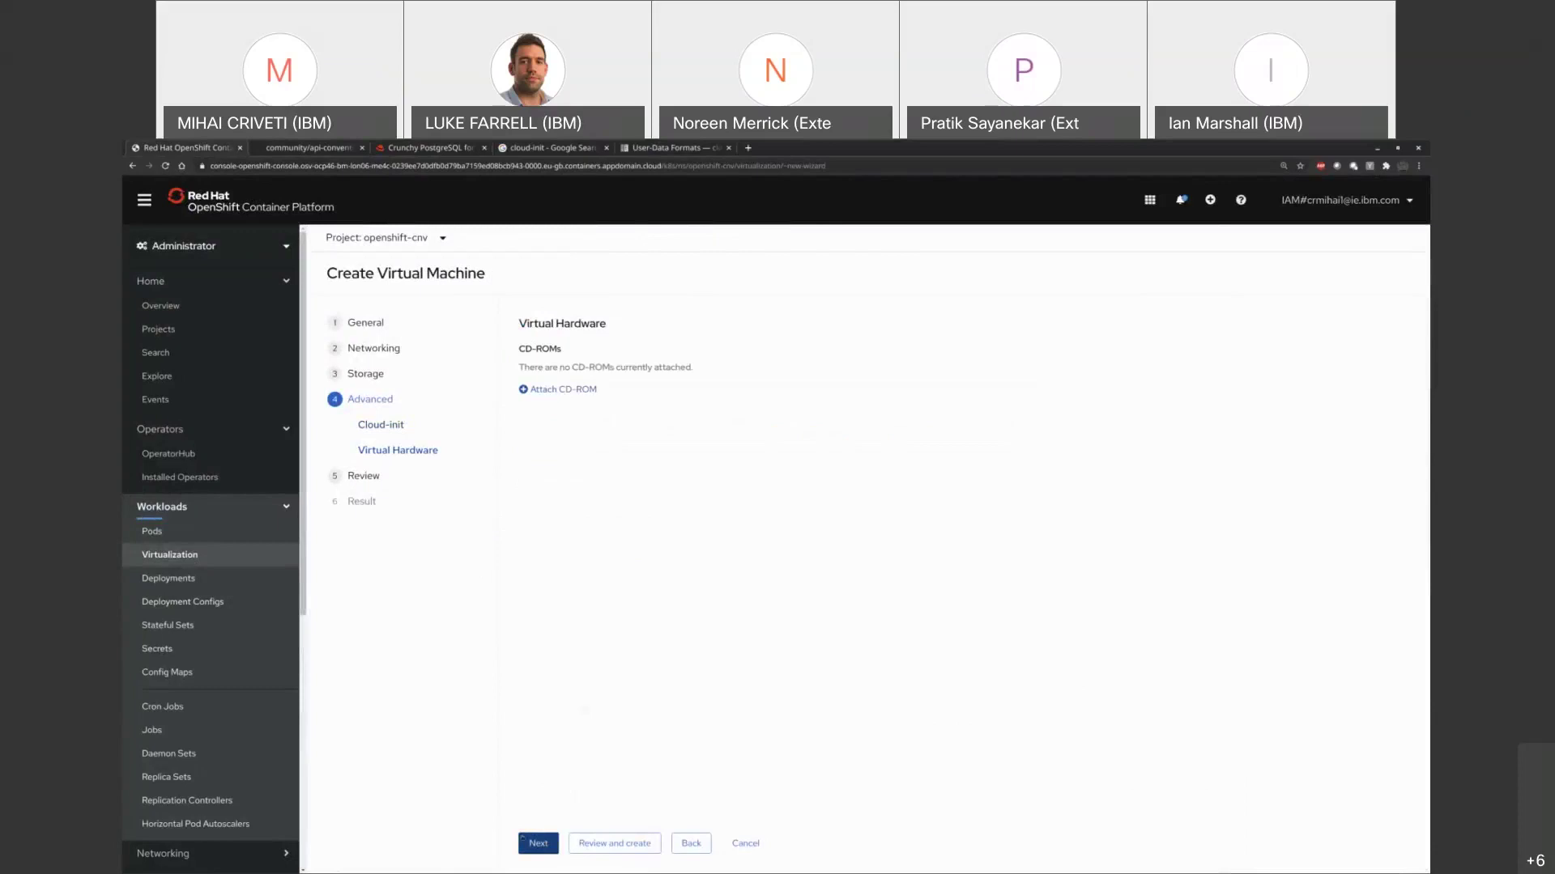
{"action": "left_click", "coordinate": [364, 475]}
{"action": "left_click_drag", "start_coordinate": [545, 328], "coordinate": [660, 484]}
{"action": "left_click", "coordinate": [660, 485]}
{"action": "scroll", "coordinate": [640, 808], "scroll_direction": "down", "scroll_amount": 1}
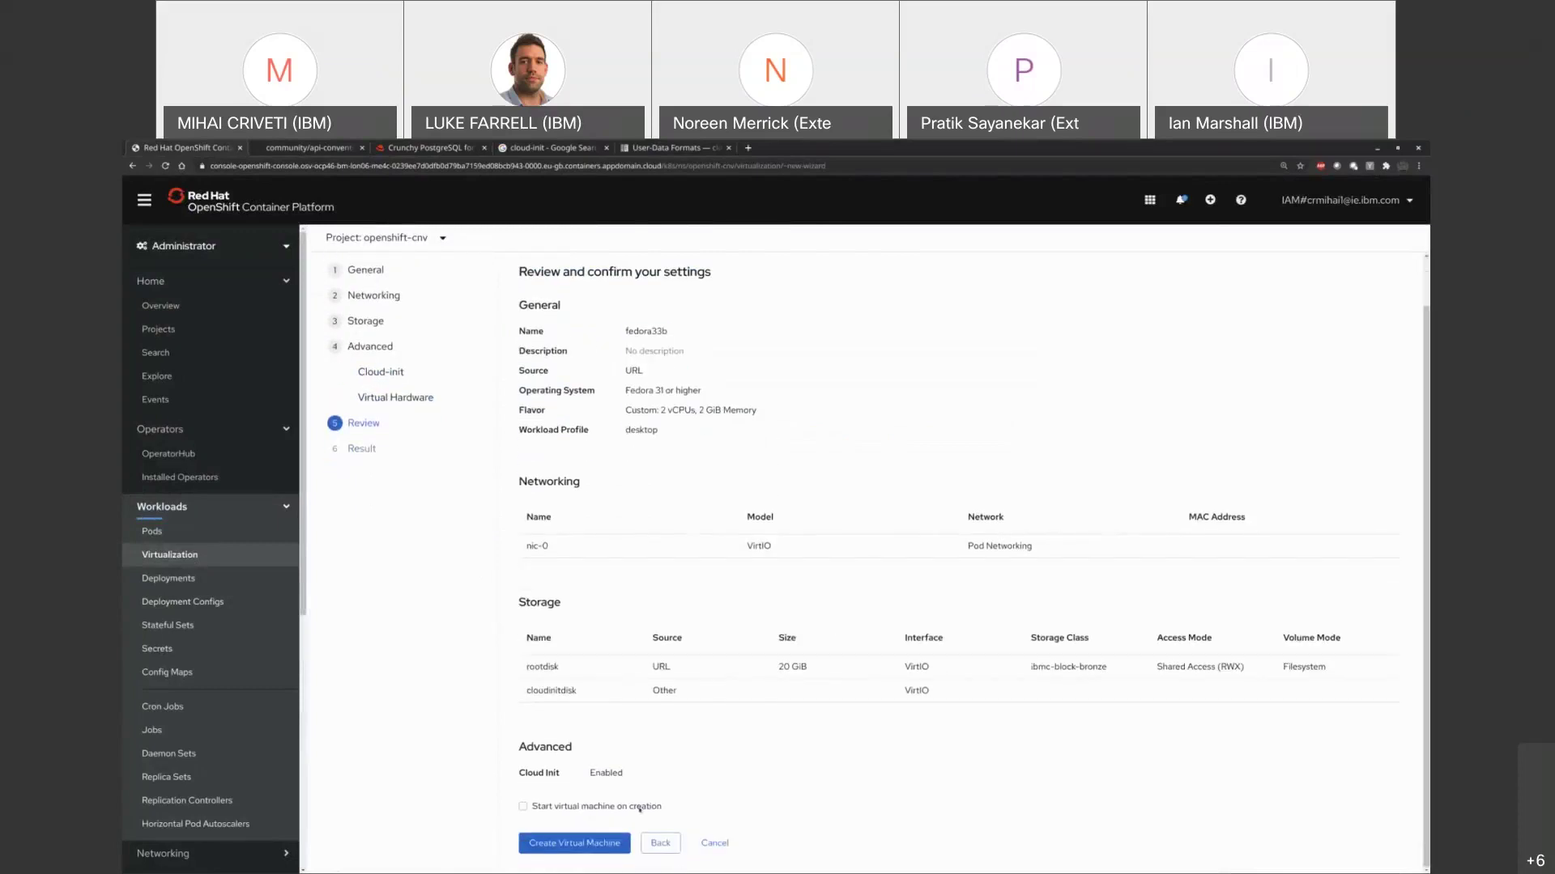
Set the virtual machine to start on creation, create fedora33b, and open its details page
{"action": "left_click", "coordinate": [522, 806]}
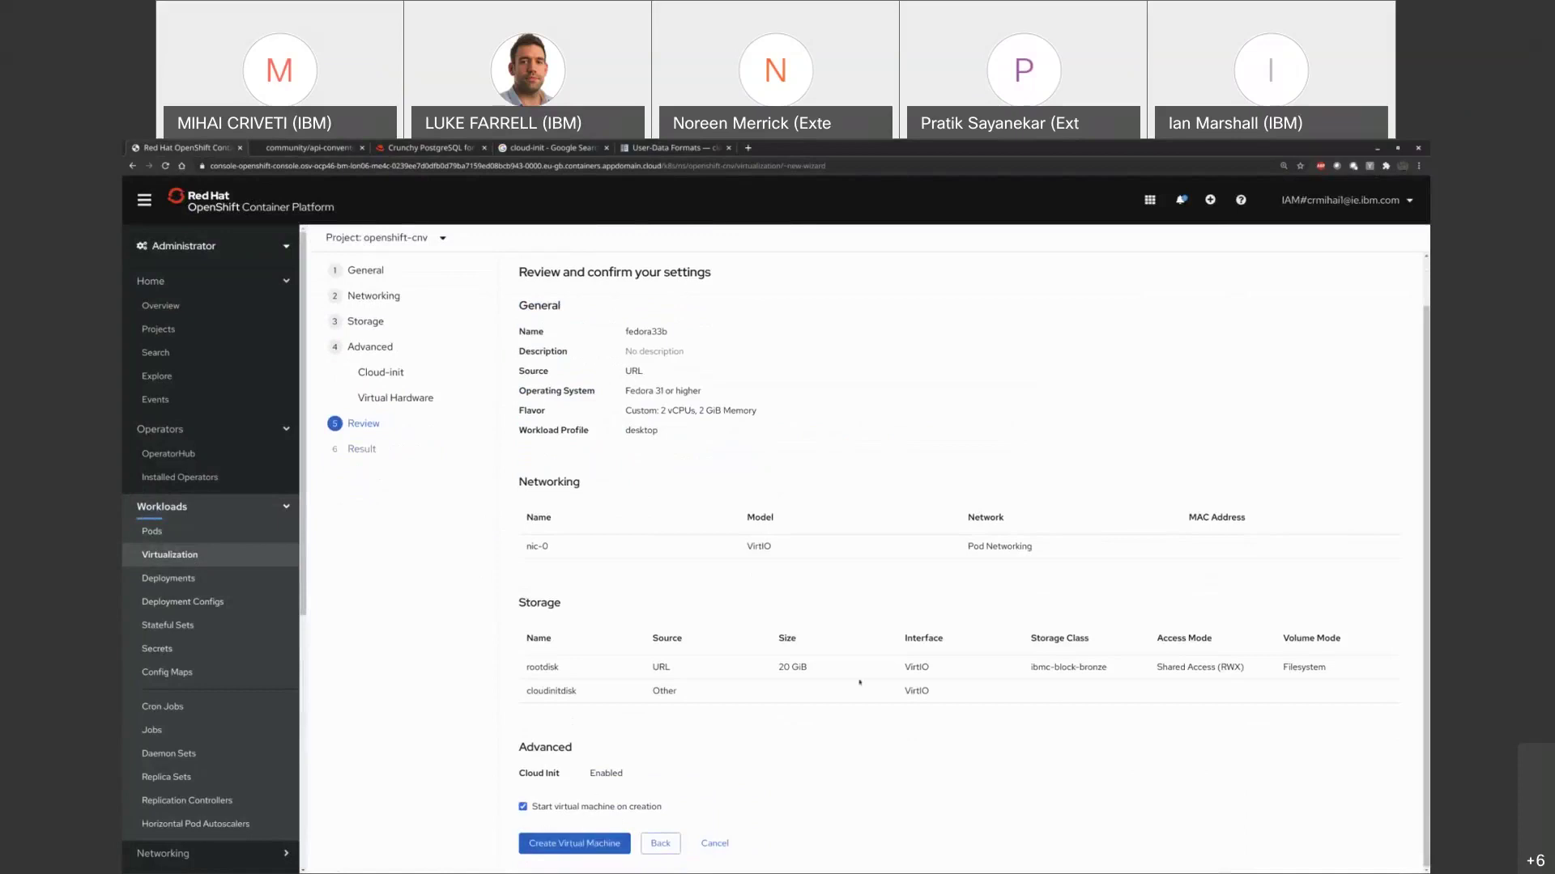
{"action": "left_click_drag", "start_coordinate": [1204, 672], "coordinate": [904, 638]}
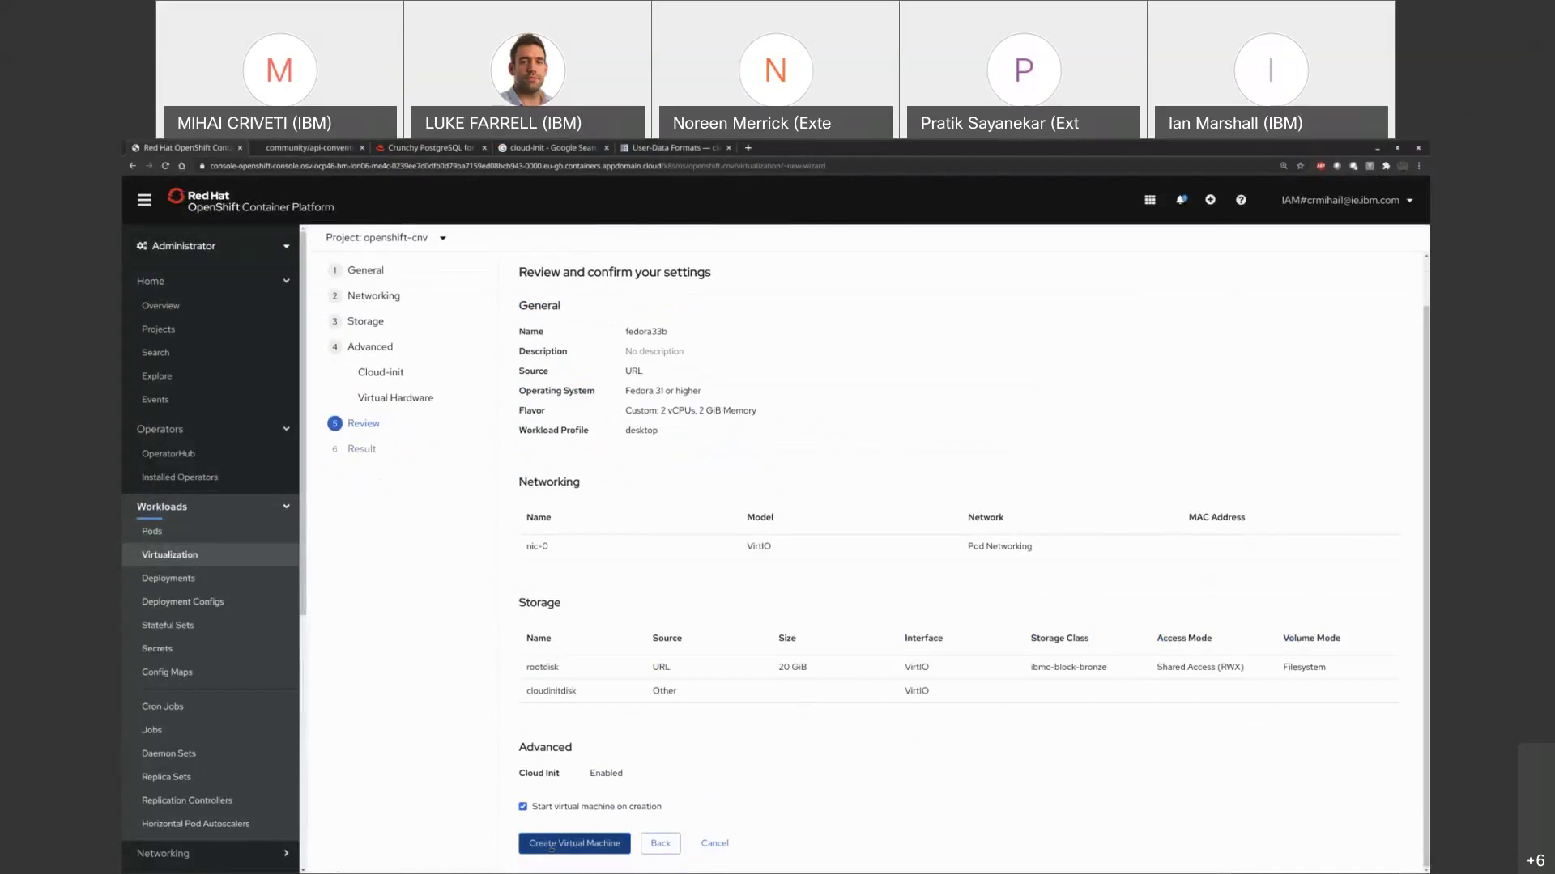
{"action": "left_click", "coordinate": [574, 843]}
{"action": "left_click", "coordinate": [850, 601]}
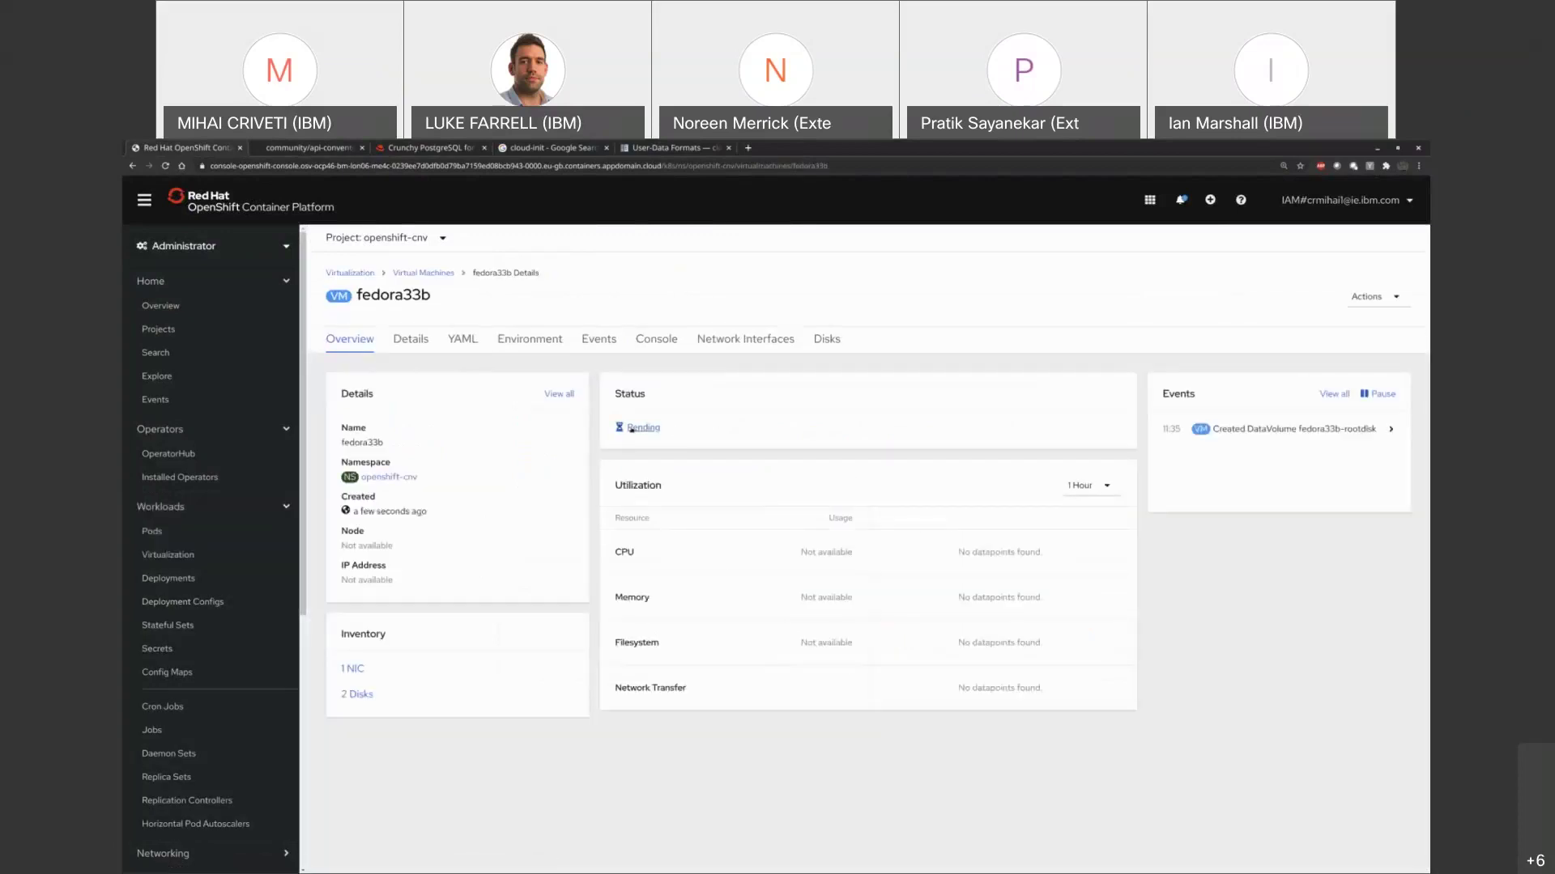
Examine the explanation of fedora33b's status, check its console and events, and return to its overview
{"action": "left_click", "coordinate": [644, 428]}
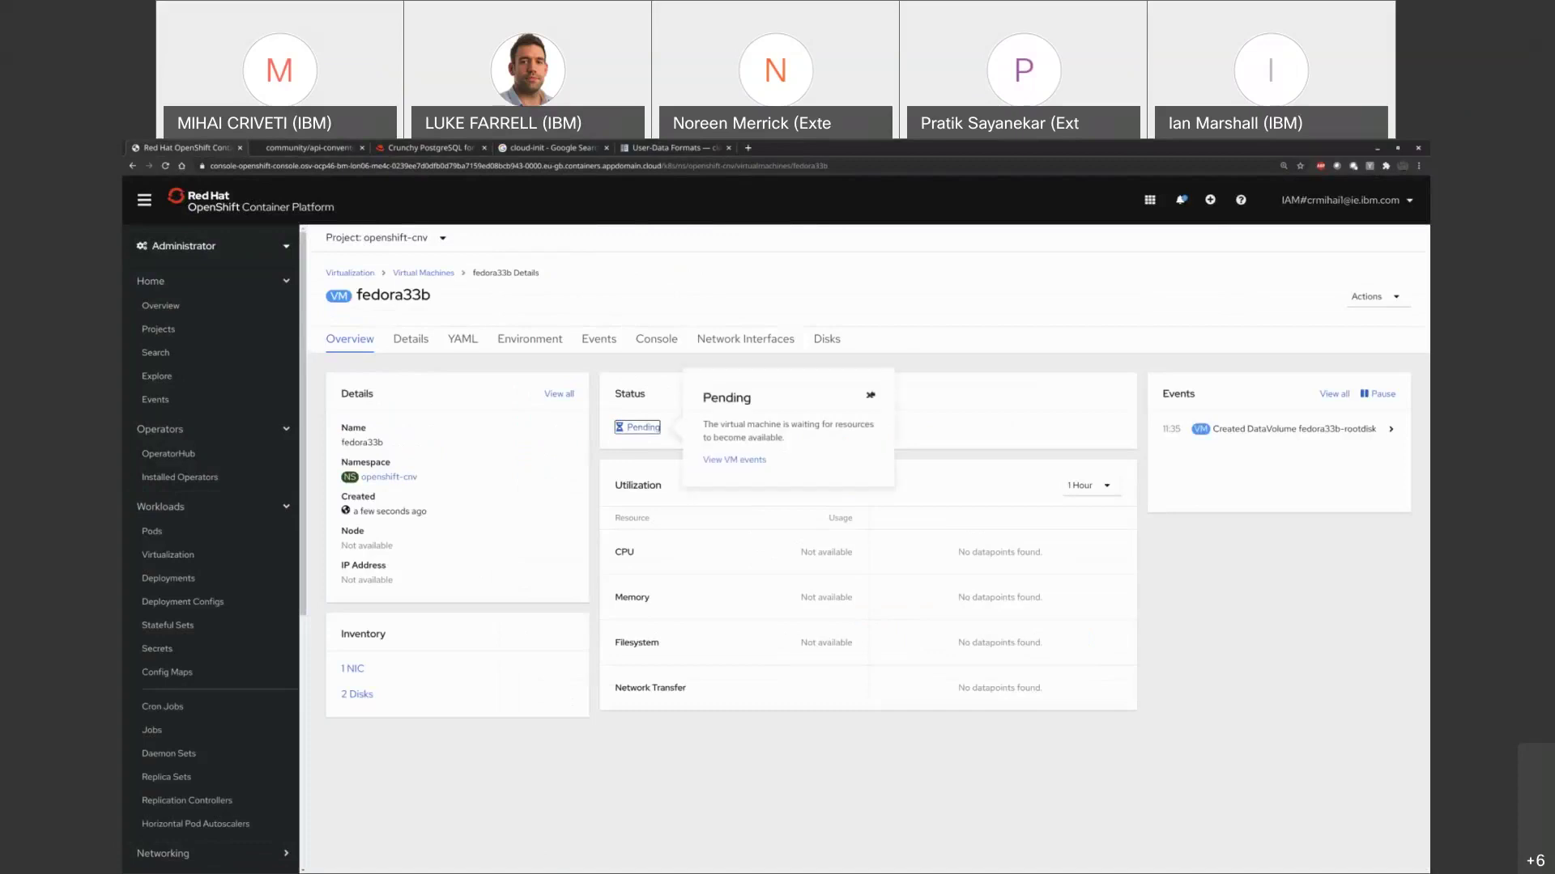
{"action": "left_click", "coordinate": [871, 396]}
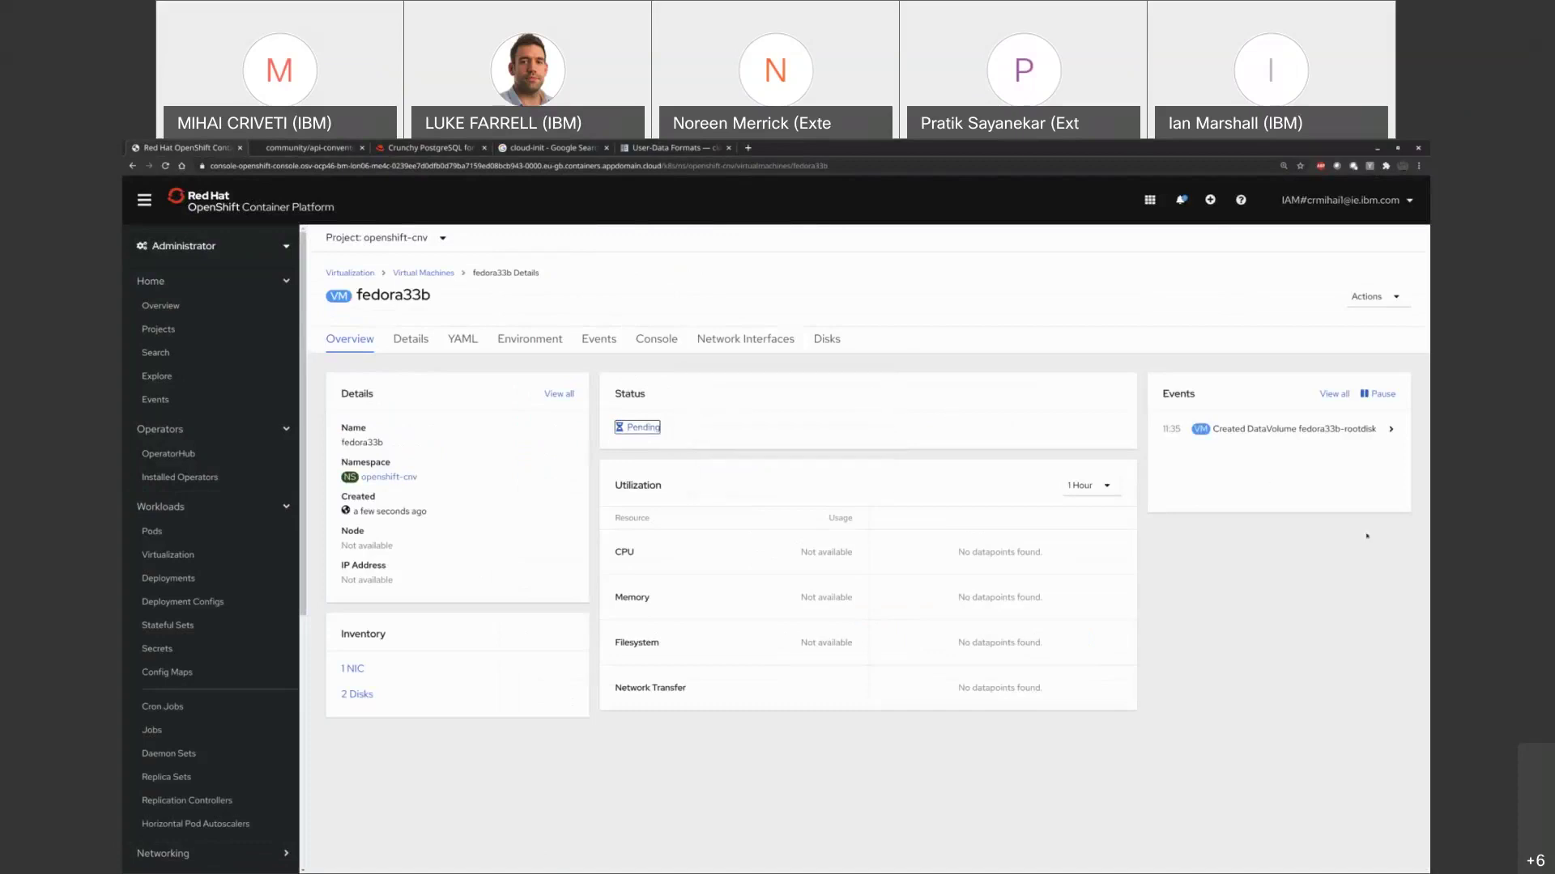
{"action": "left_click", "coordinate": [656, 340]}
{"action": "left_click", "coordinate": [599, 340]}
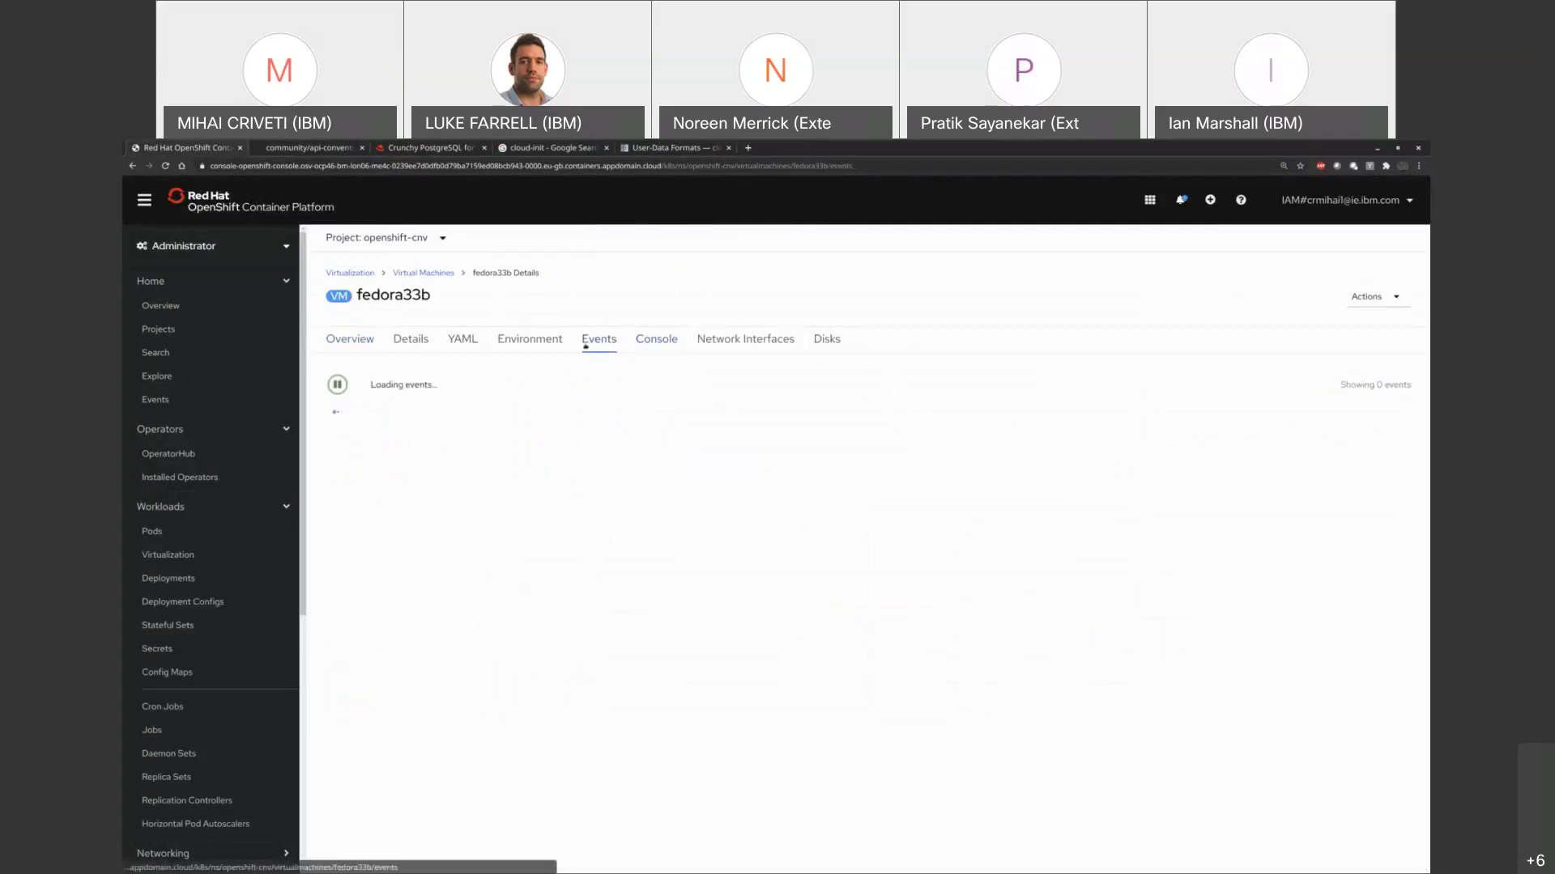
{"action": "left_click", "coordinate": [343, 341]}
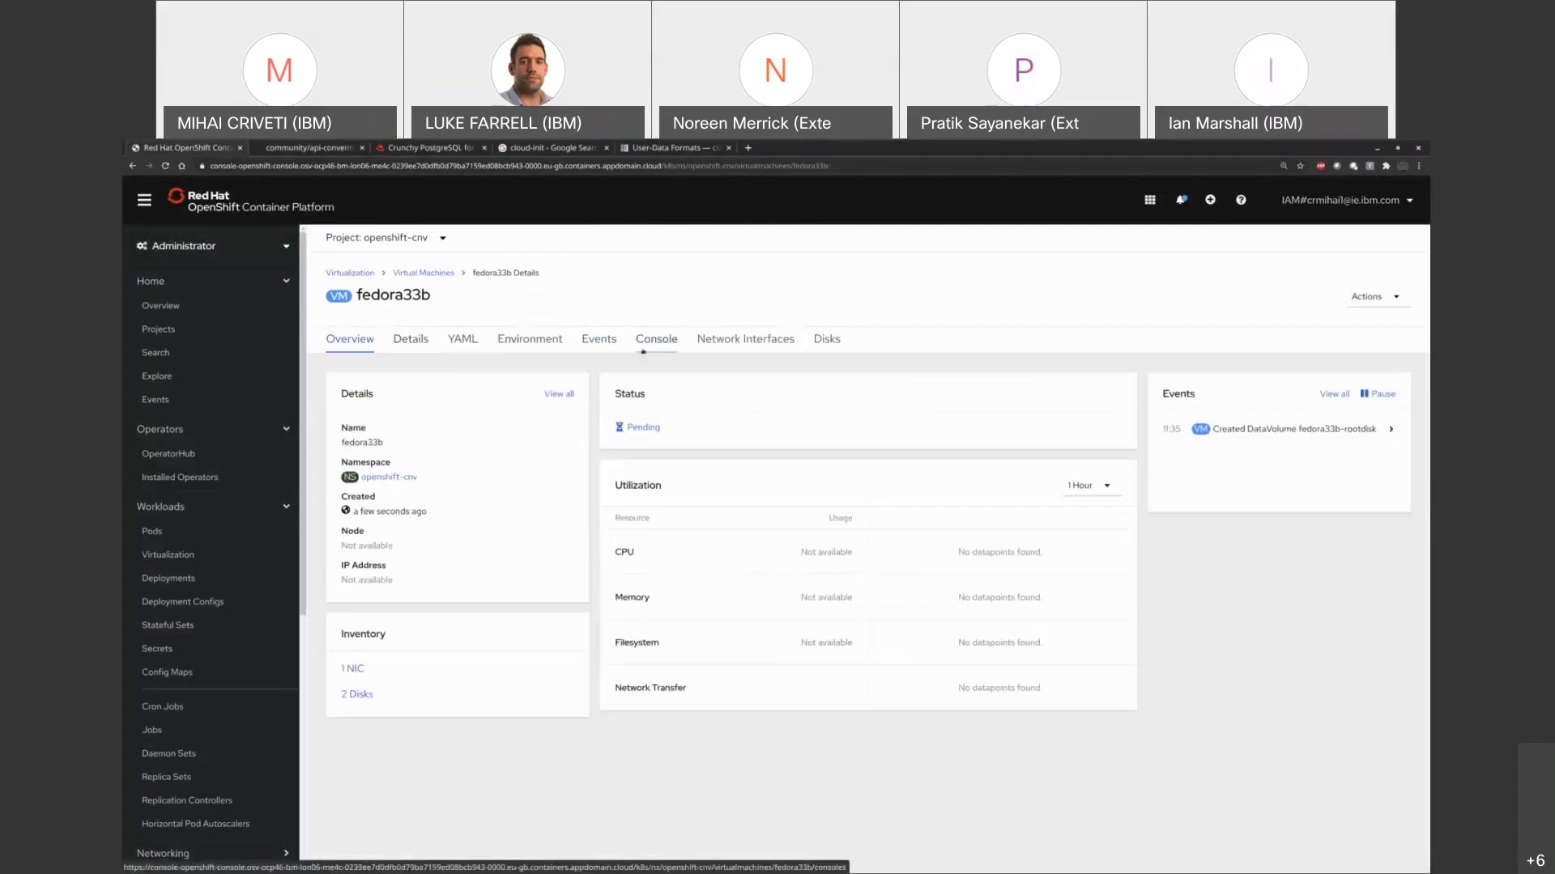
Check fedora33b in the virtual machines list, reopen it, and view its events from the status details before returning to the overview
{"action": "left_click", "coordinate": [423, 273]}
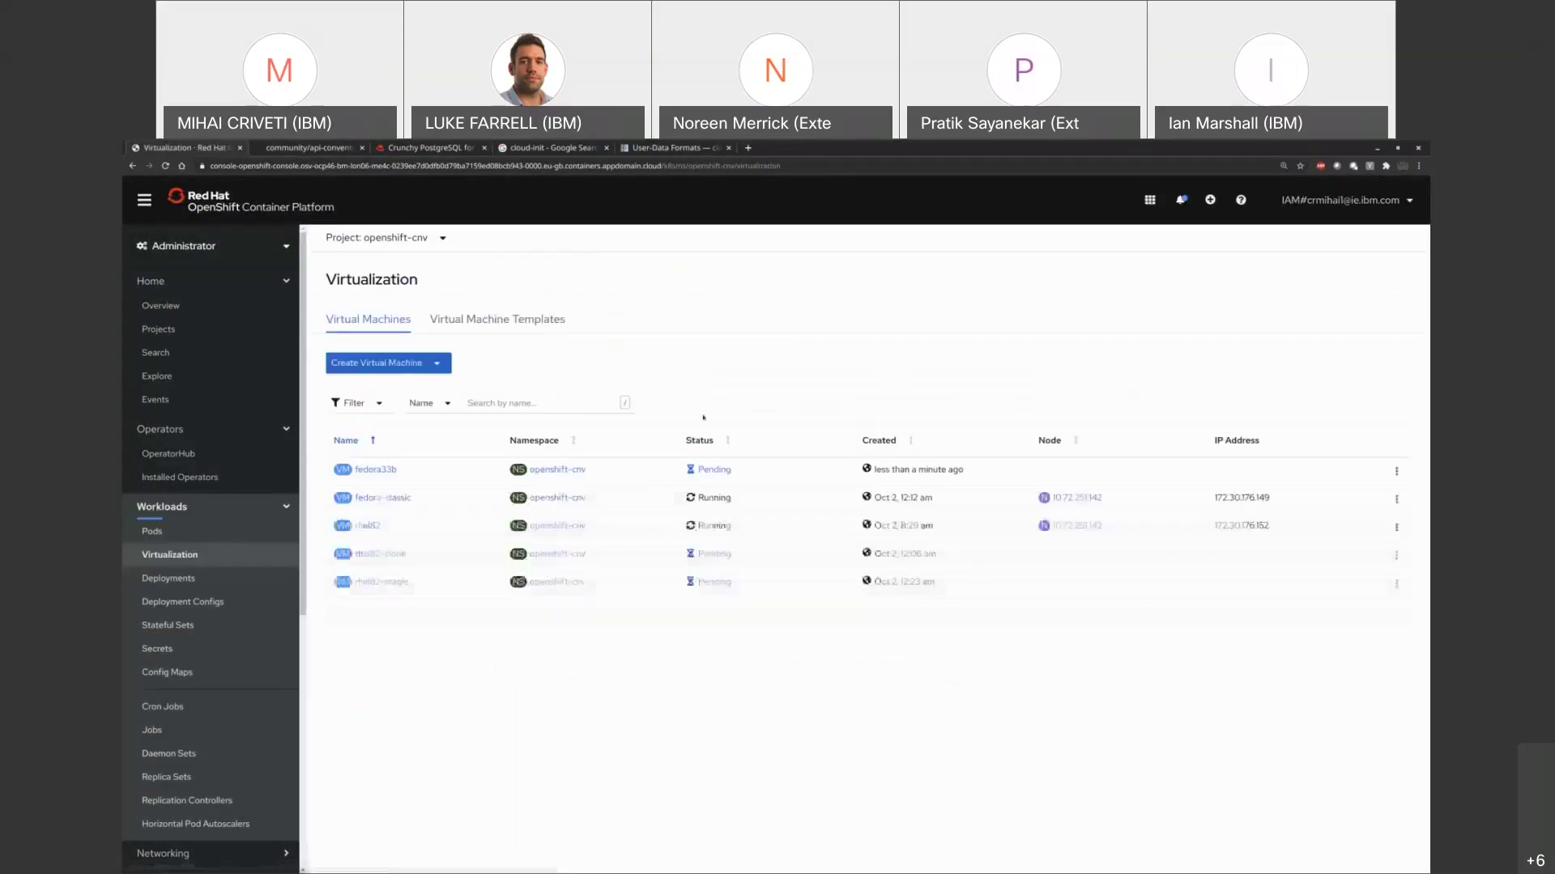
{"action": "left_click", "coordinate": [375, 471]}
{"action": "left_click", "coordinate": [642, 427]}
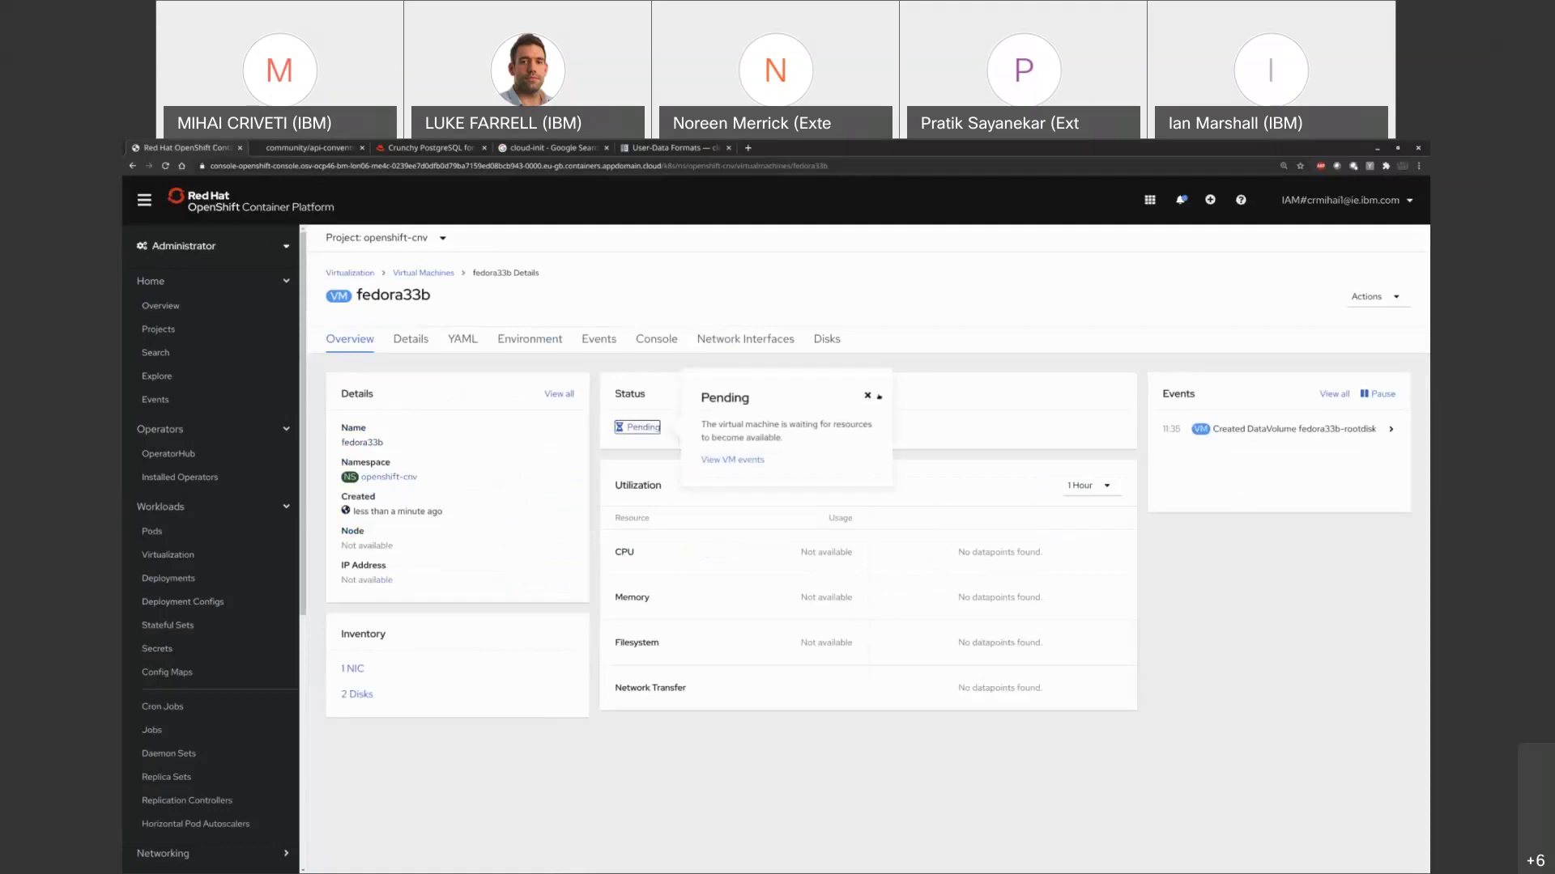
{"action": "left_click", "coordinate": [732, 460]}
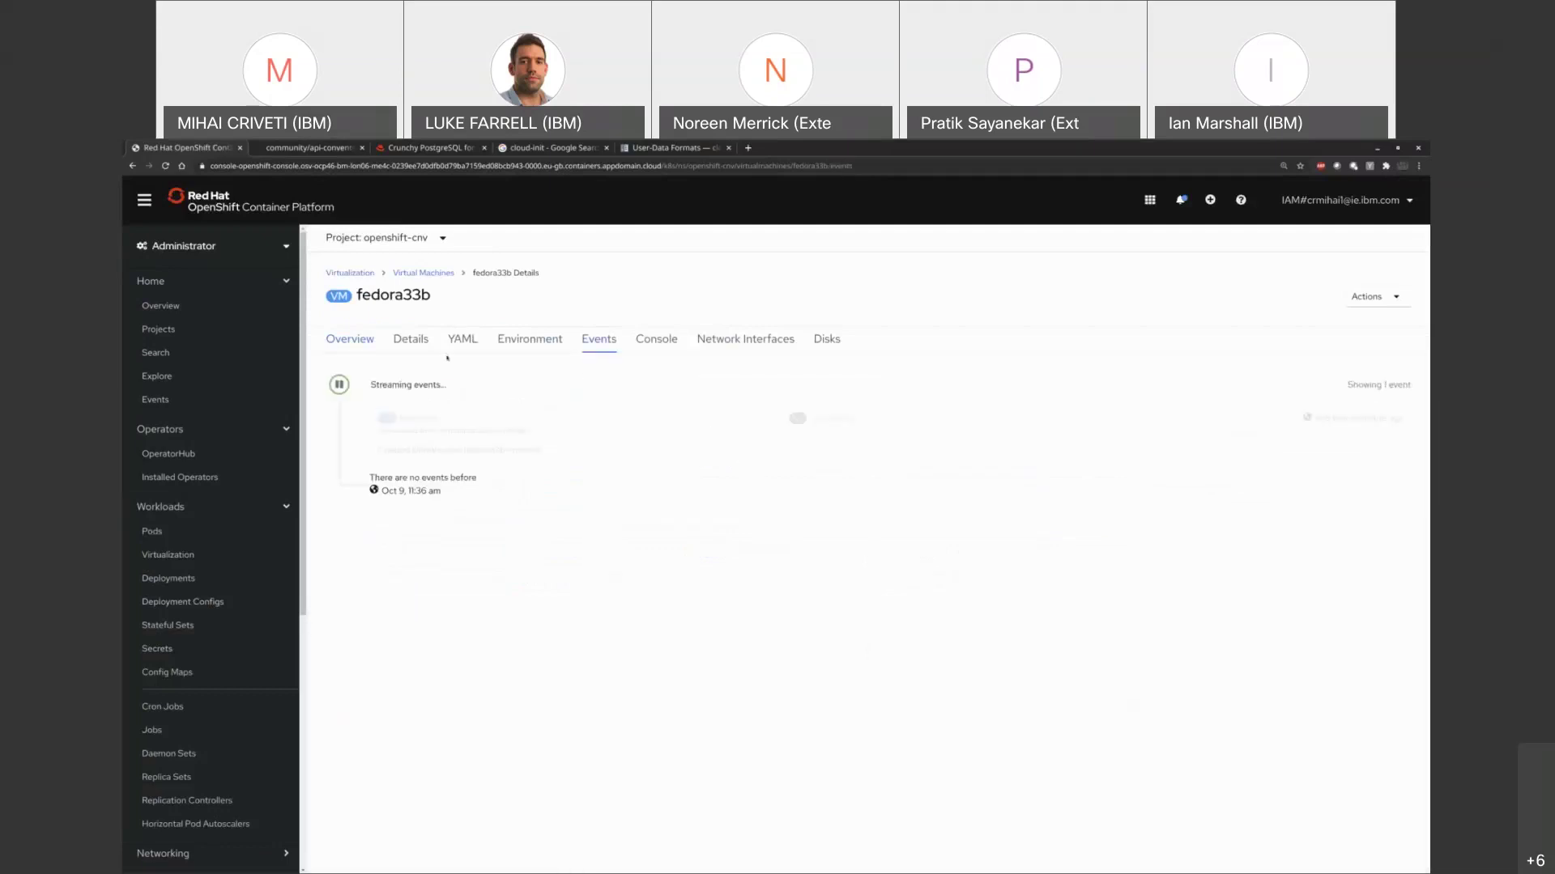
{"action": "left_click", "coordinate": [350, 340]}
Open the cluster's compute nodes list, sort it by CPU in descending order, and examine each node's CPU usage
{"action": "scroll", "coordinate": [210, 502], "scroll_direction": "down", "scroll_amount": 5}
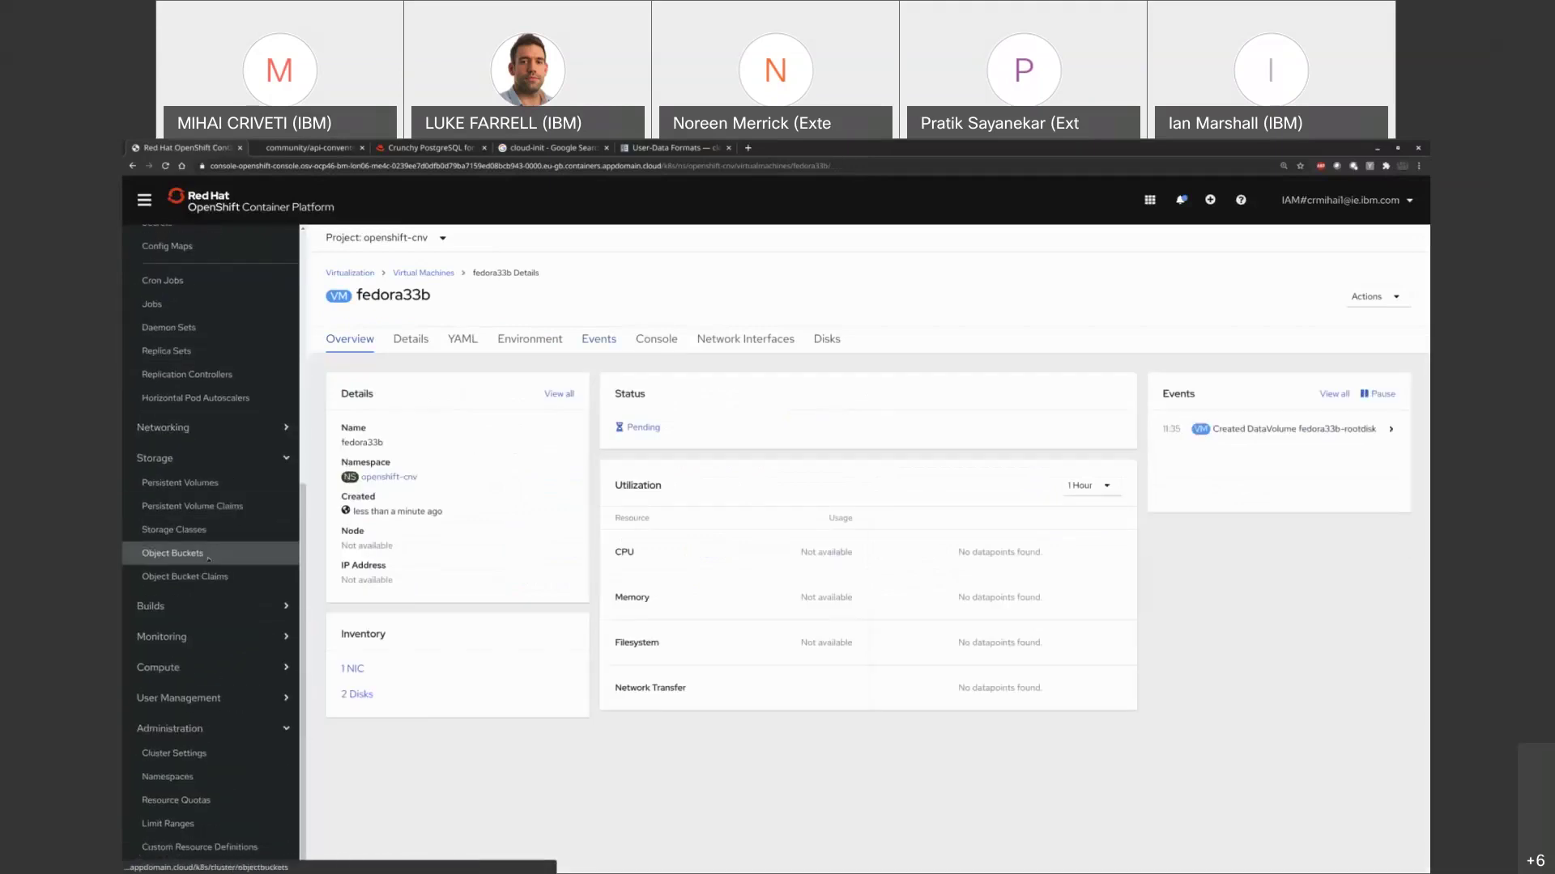
{"action": "left_click", "coordinate": [183, 669]}
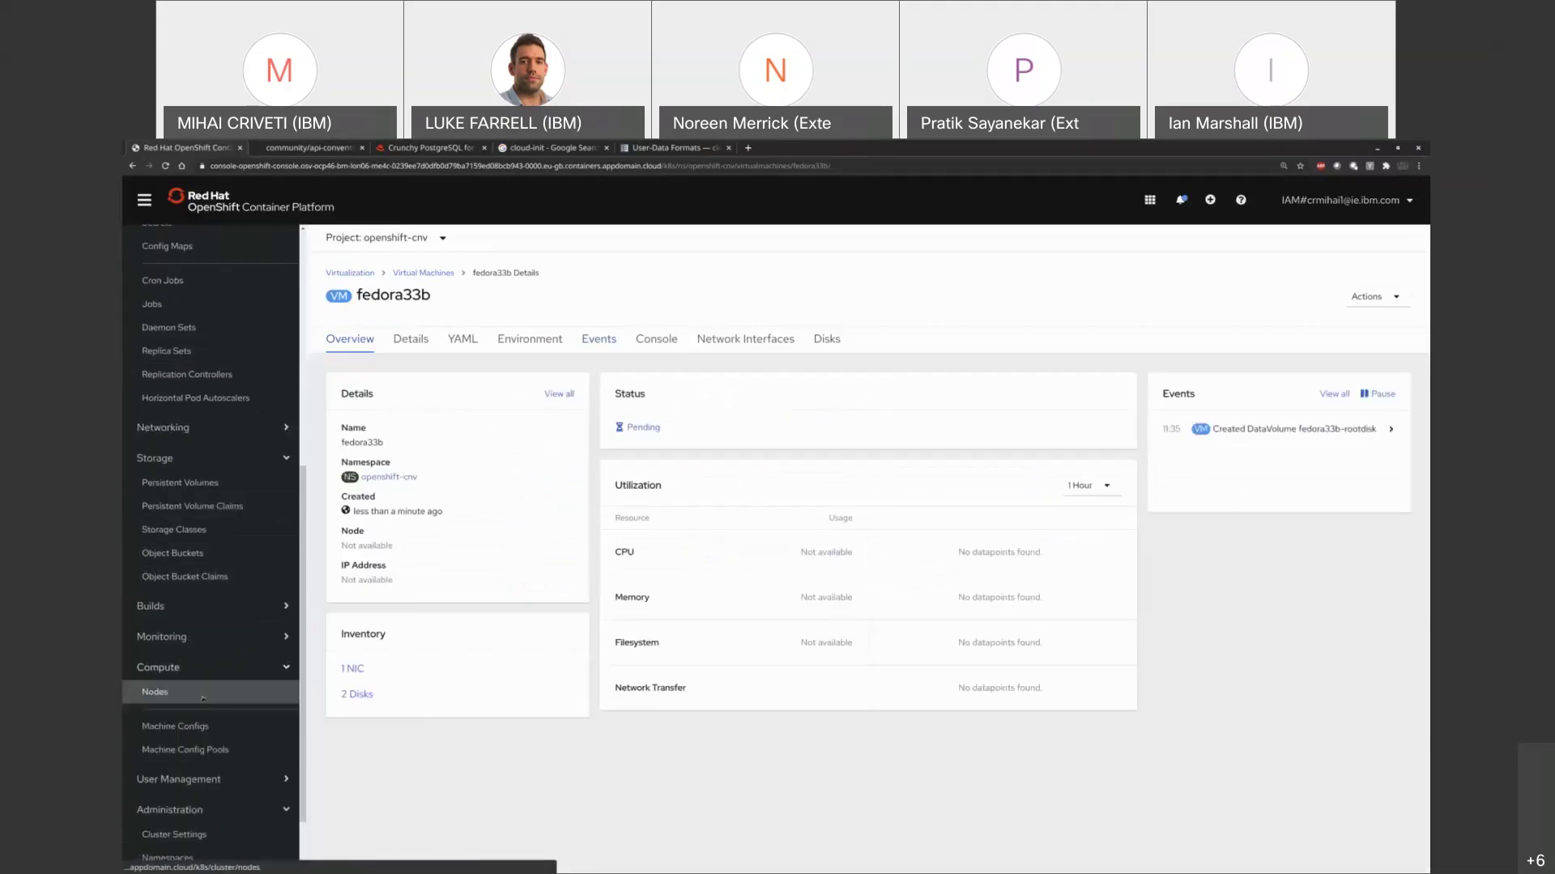
{"action": "left_click", "coordinate": [195, 695]}
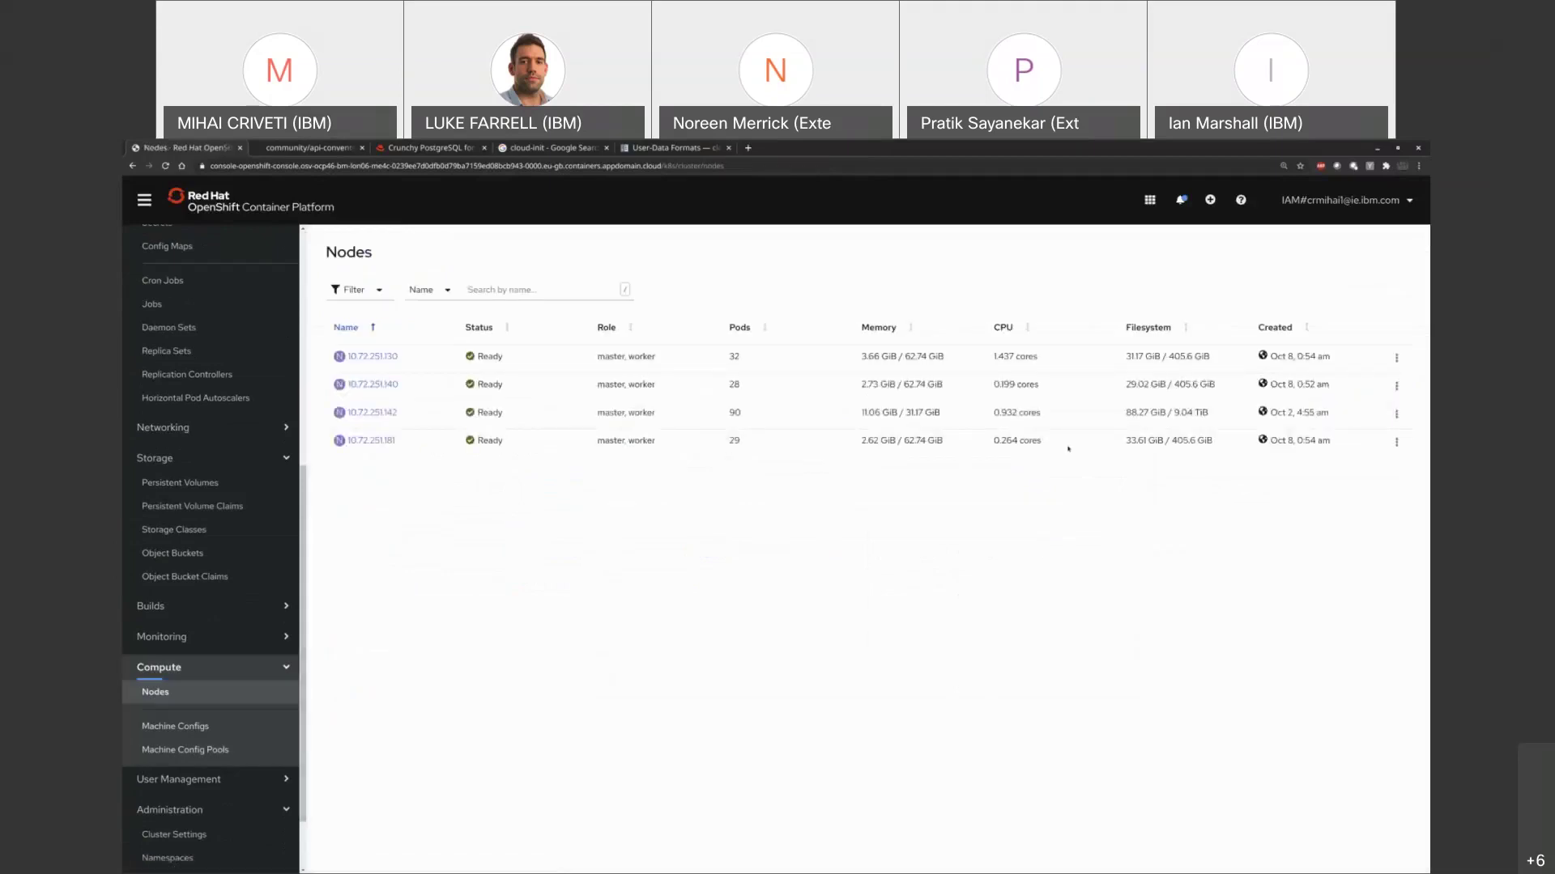
{"action": "left_click", "coordinate": [1023, 327]}
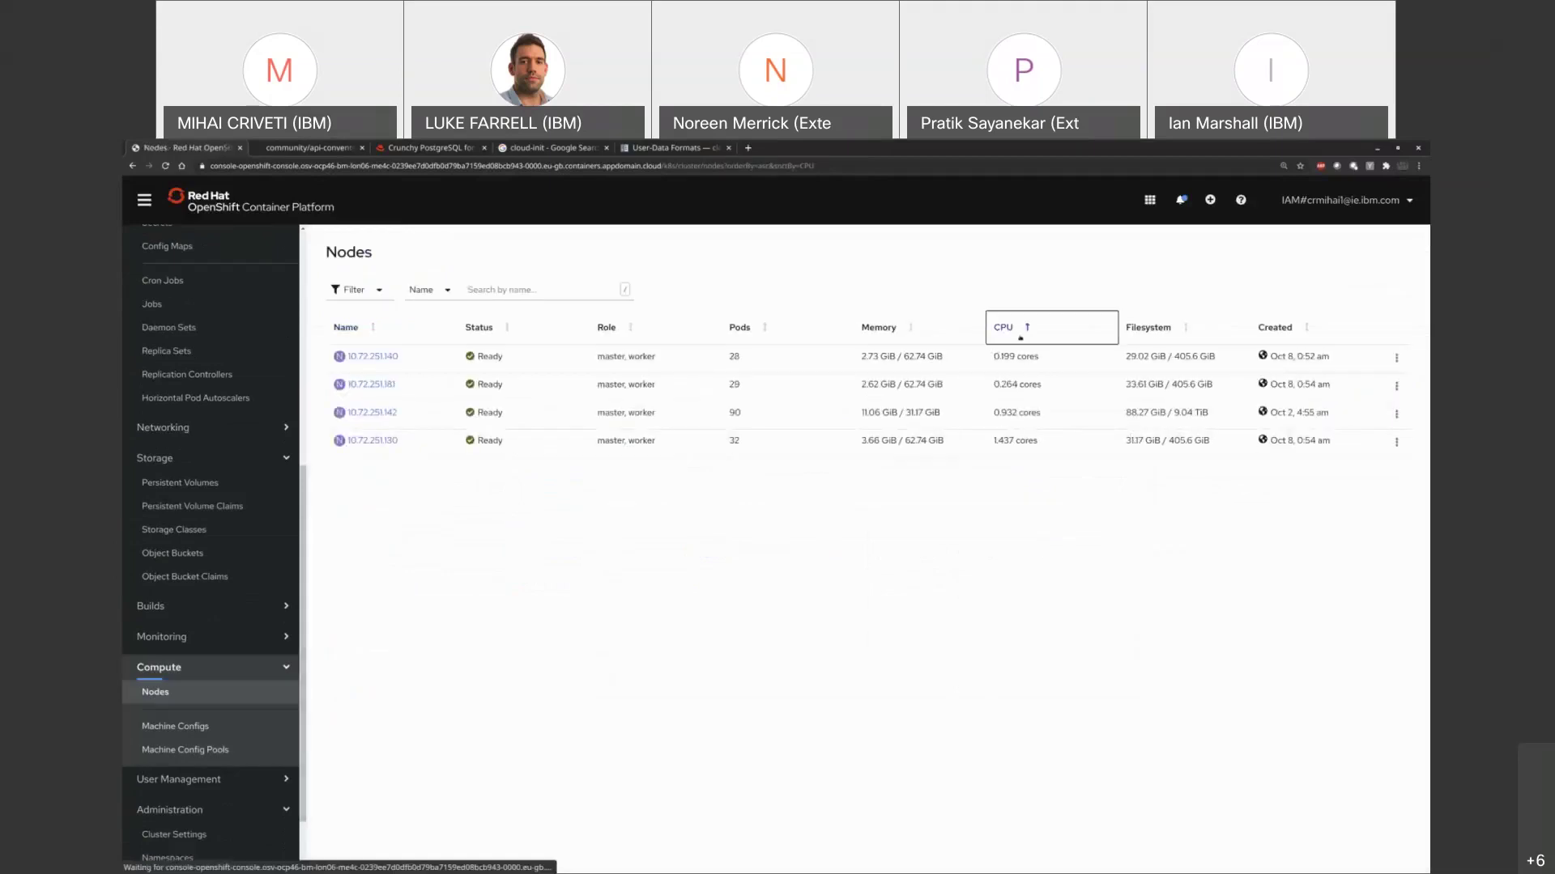
{"action": "left_click_drag", "start_coordinate": [1220, 444], "coordinate": [993, 442]}
{"action": "left_click_drag", "start_coordinate": [992, 357], "coordinate": [1036, 441]}
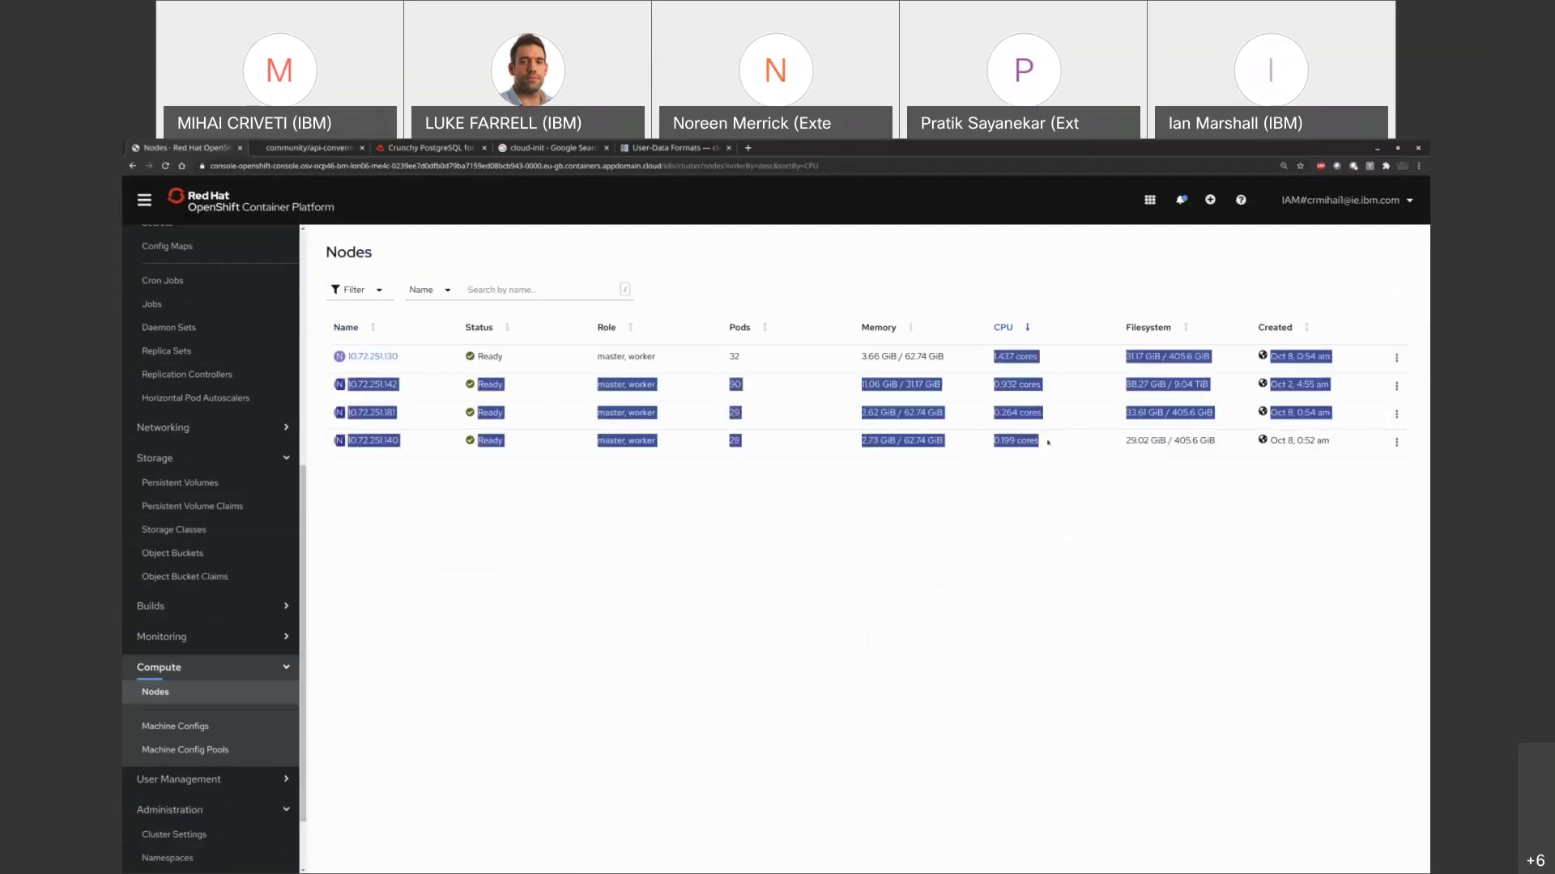
{"action": "left_click", "coordinate": [1022, 365]}
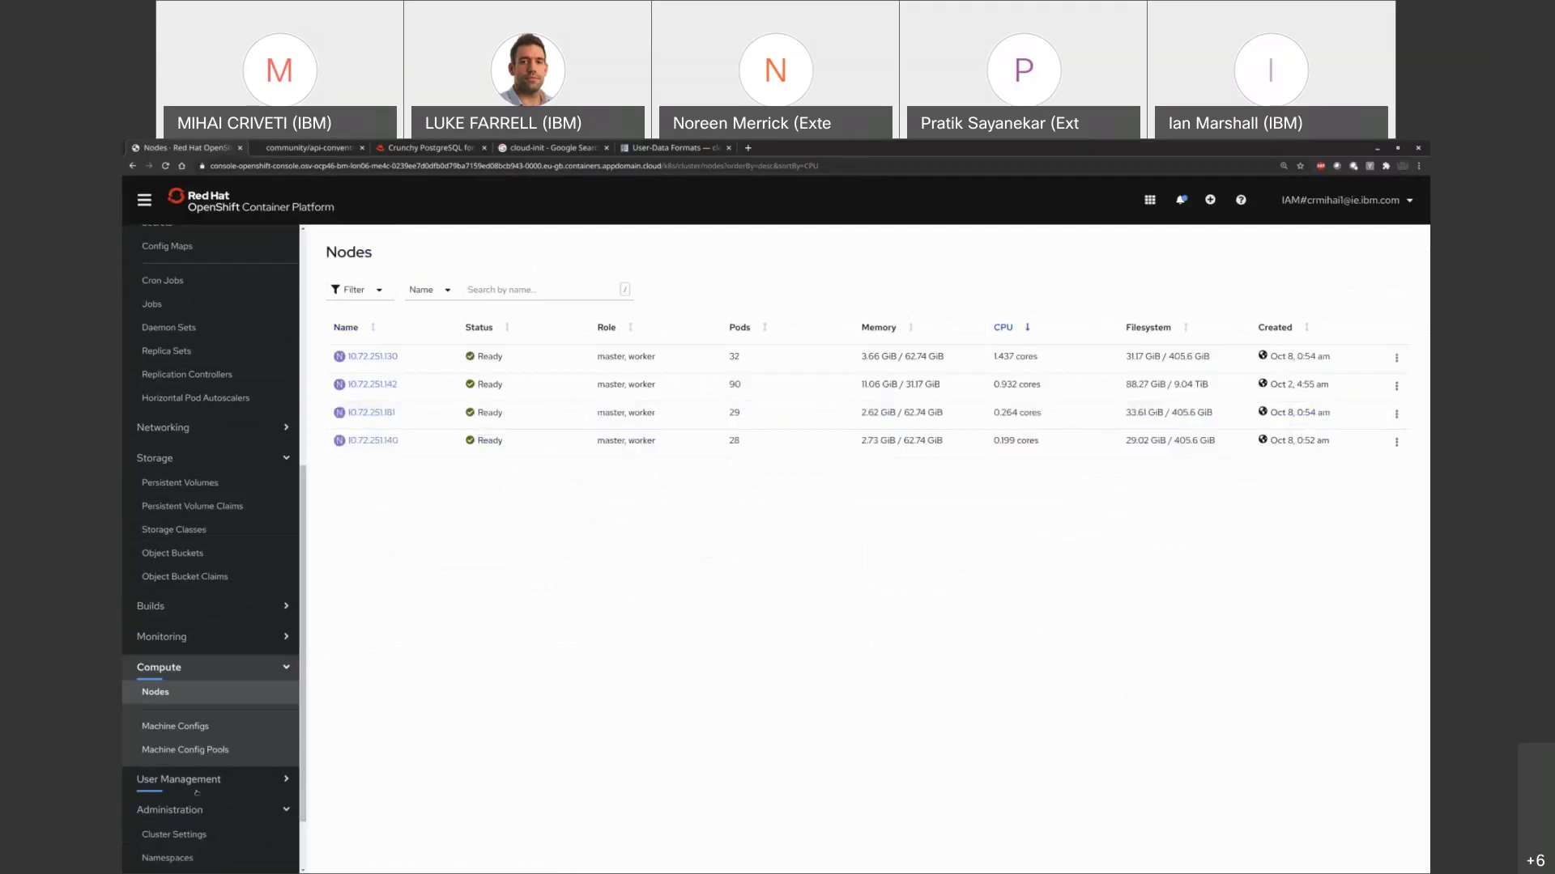
Look at the cluster's Machine Config Pools and Machine Configs
{"action": "left_click", "coordinate": [222, 750]}
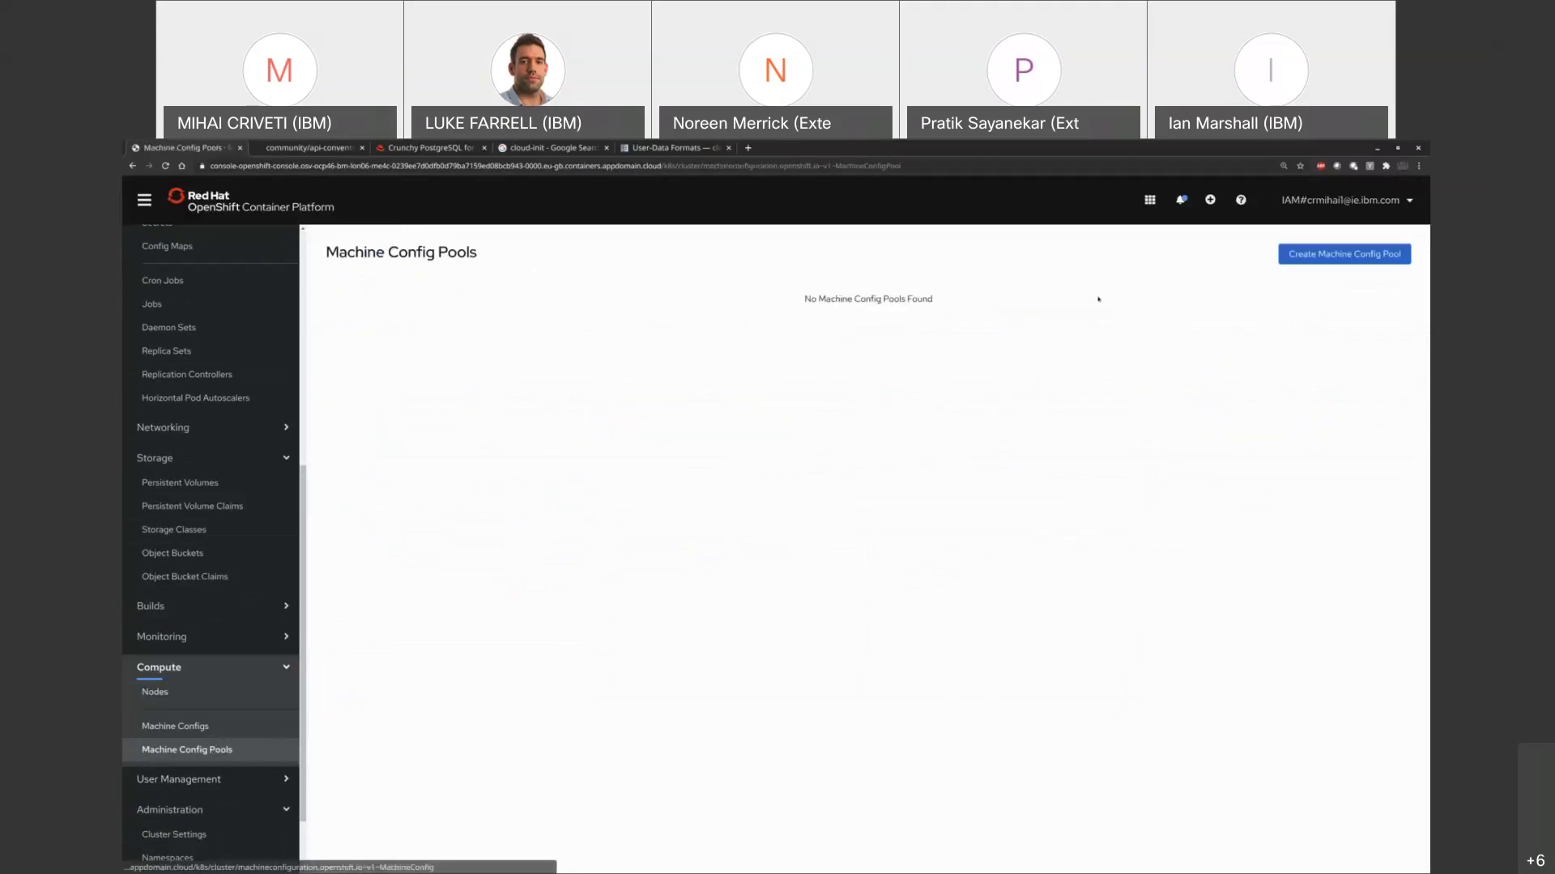
{"action": "left_click", "coordinate": [176, 726]}
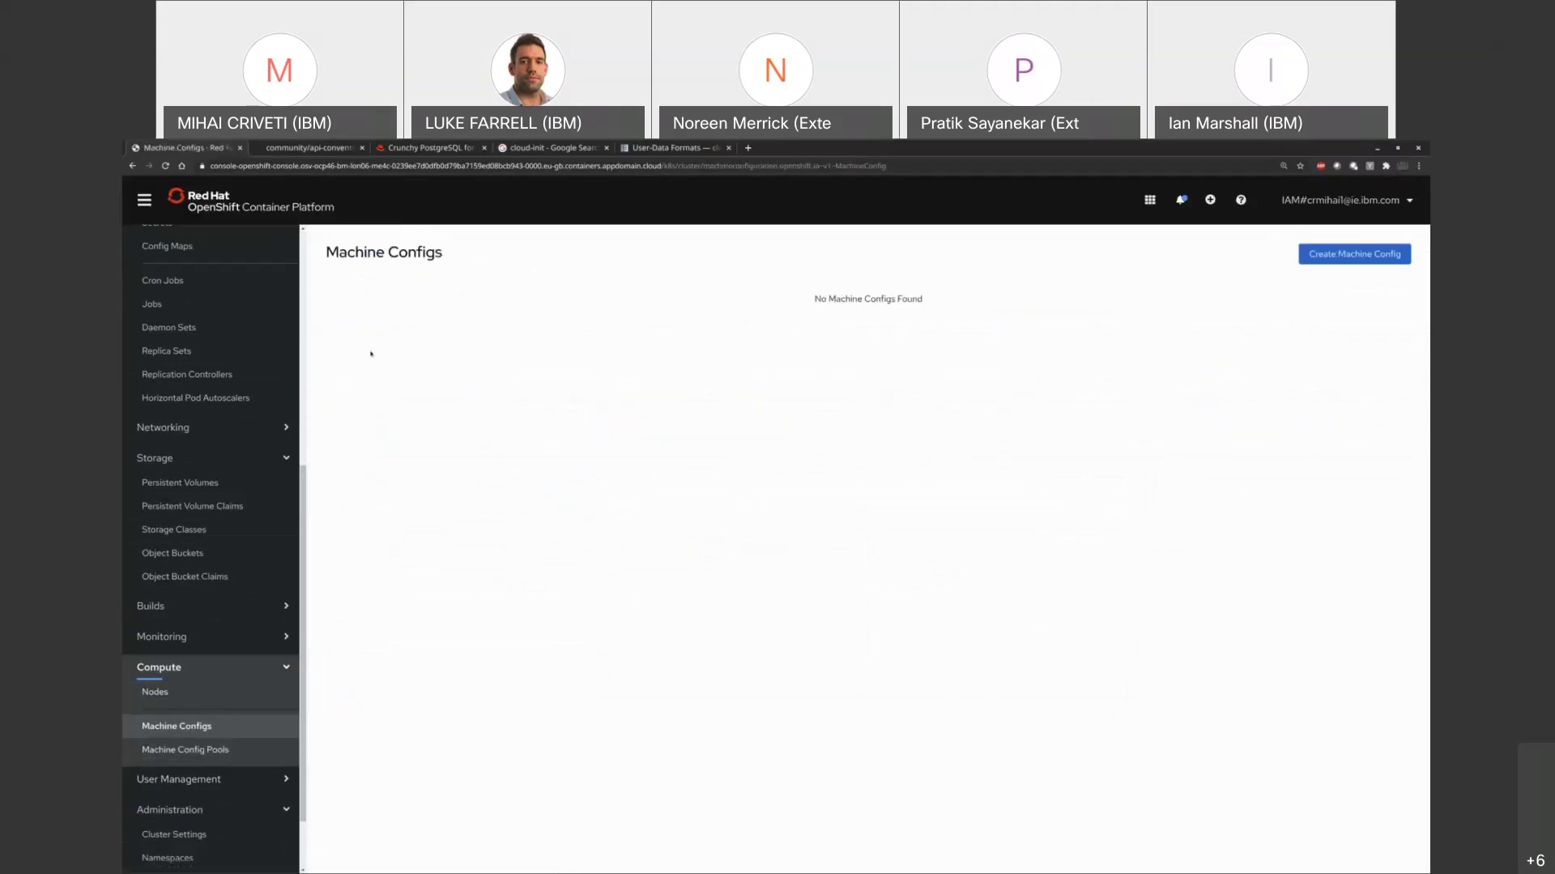